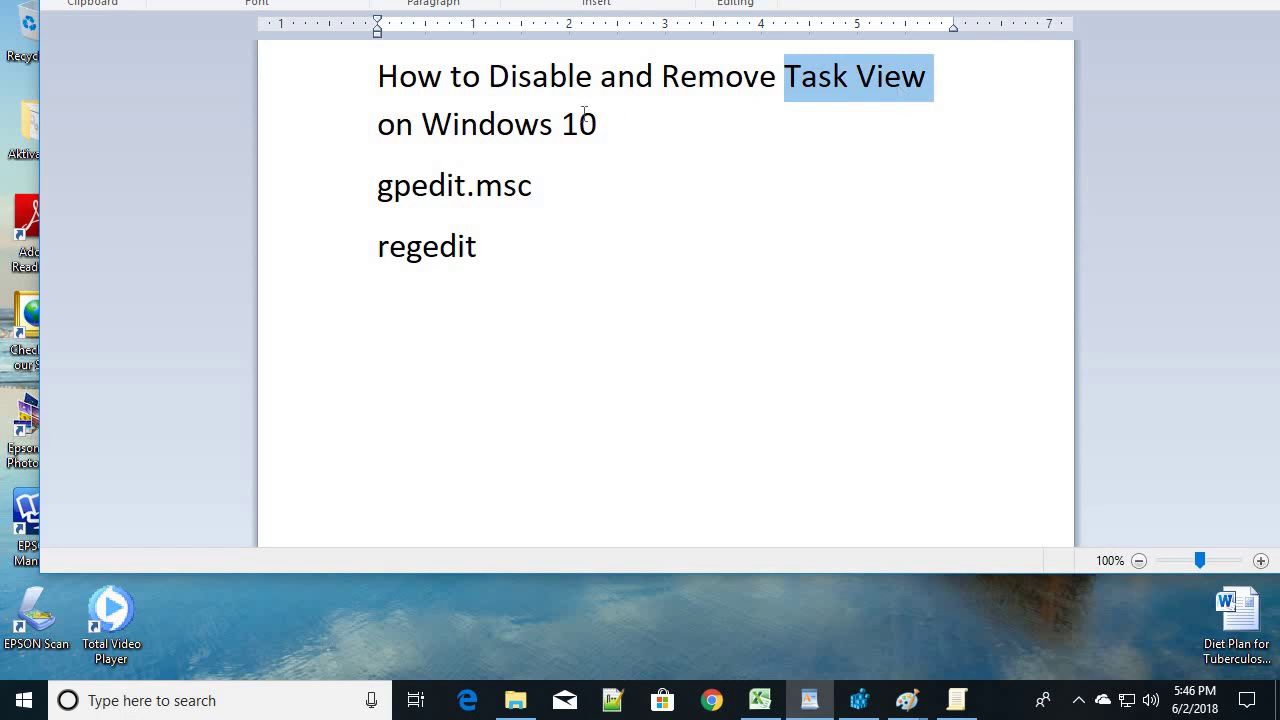
- Highlight 'on Windows', 'Disable and Remove' and 'Task View' in the notes title, then show Task View
left_click(614, 130)
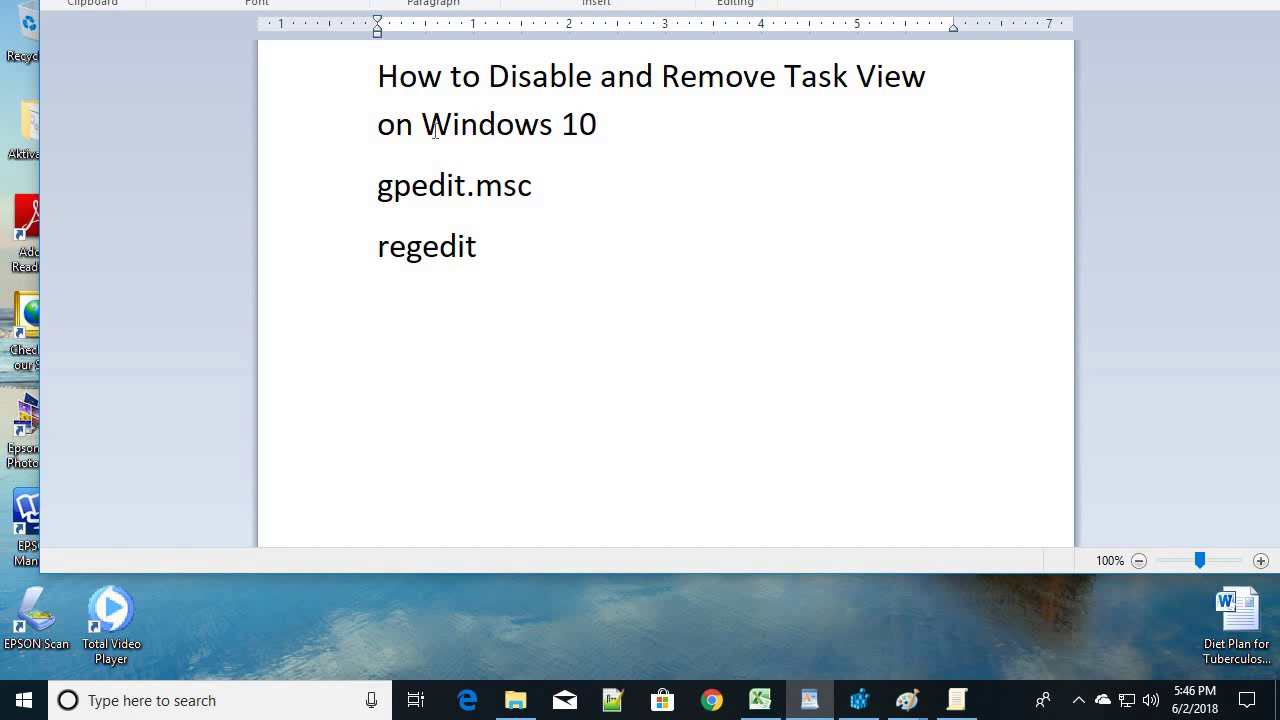
left_click_drag(378, 124, 609, 149)
left_click(638, 167)
left_click_drag(488, 76, 840, 170)
left_click(833, 76)
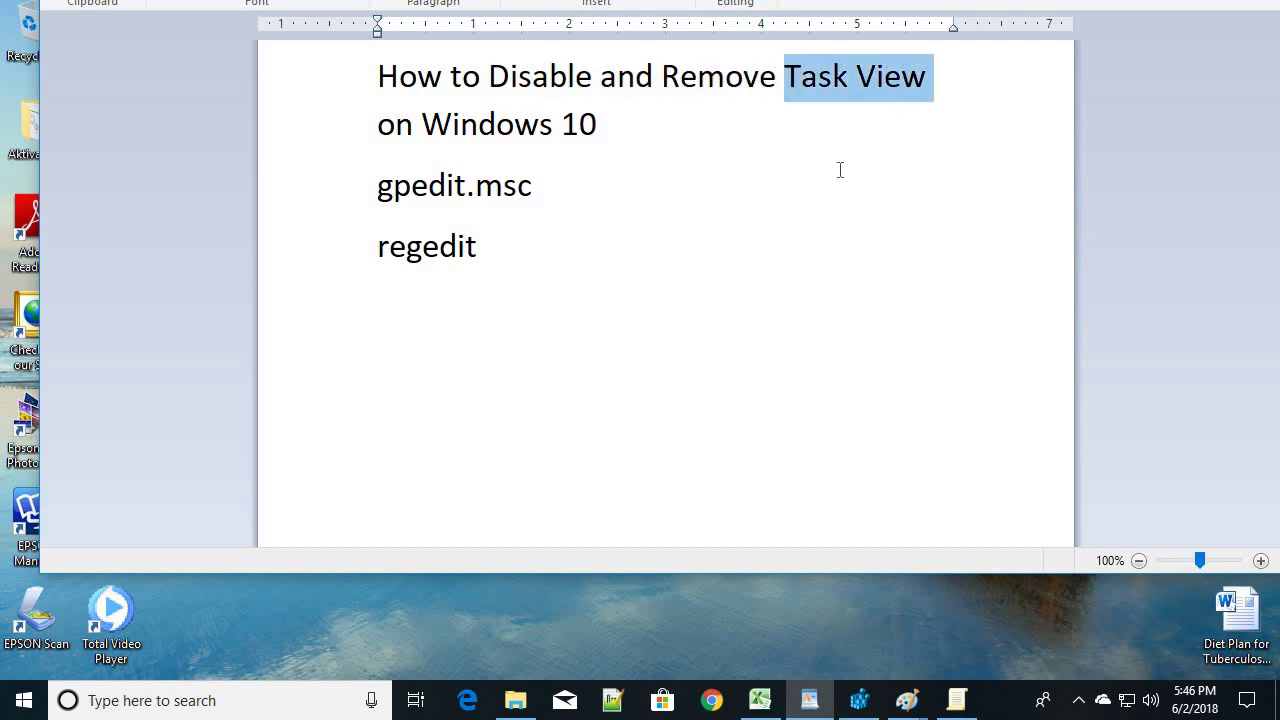
left_click(839, 168)
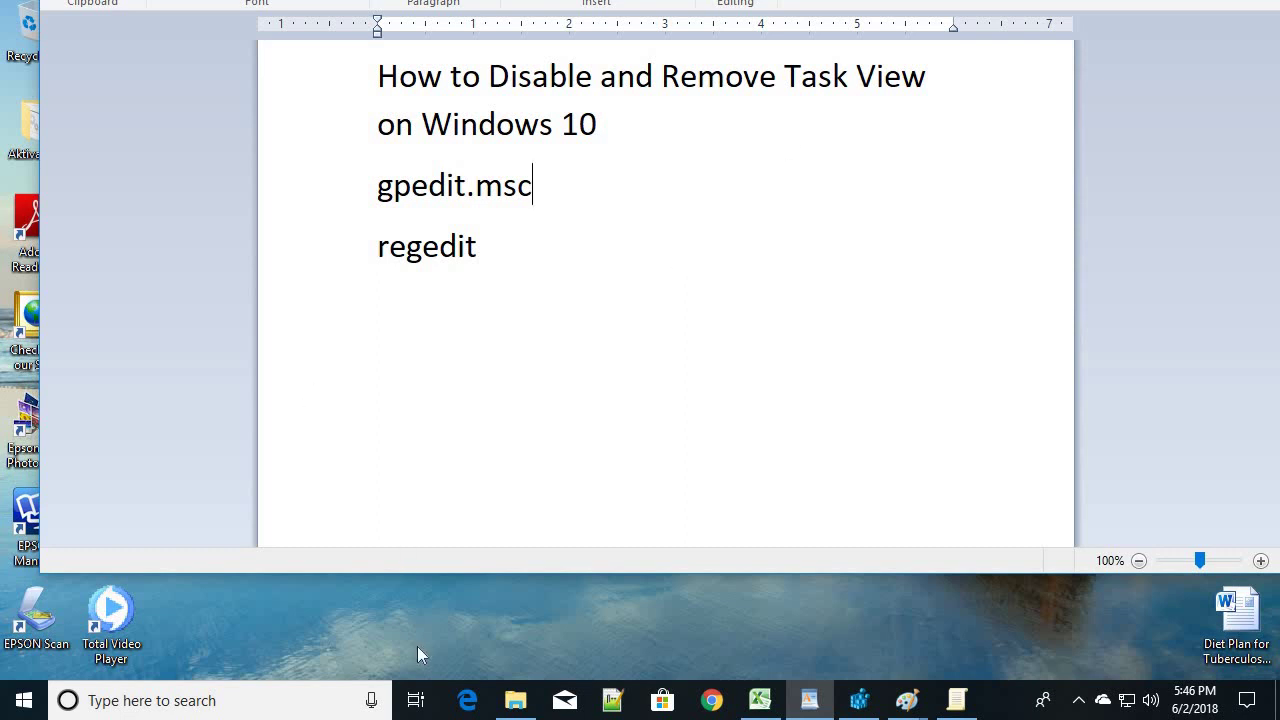
left_click(415, 701)
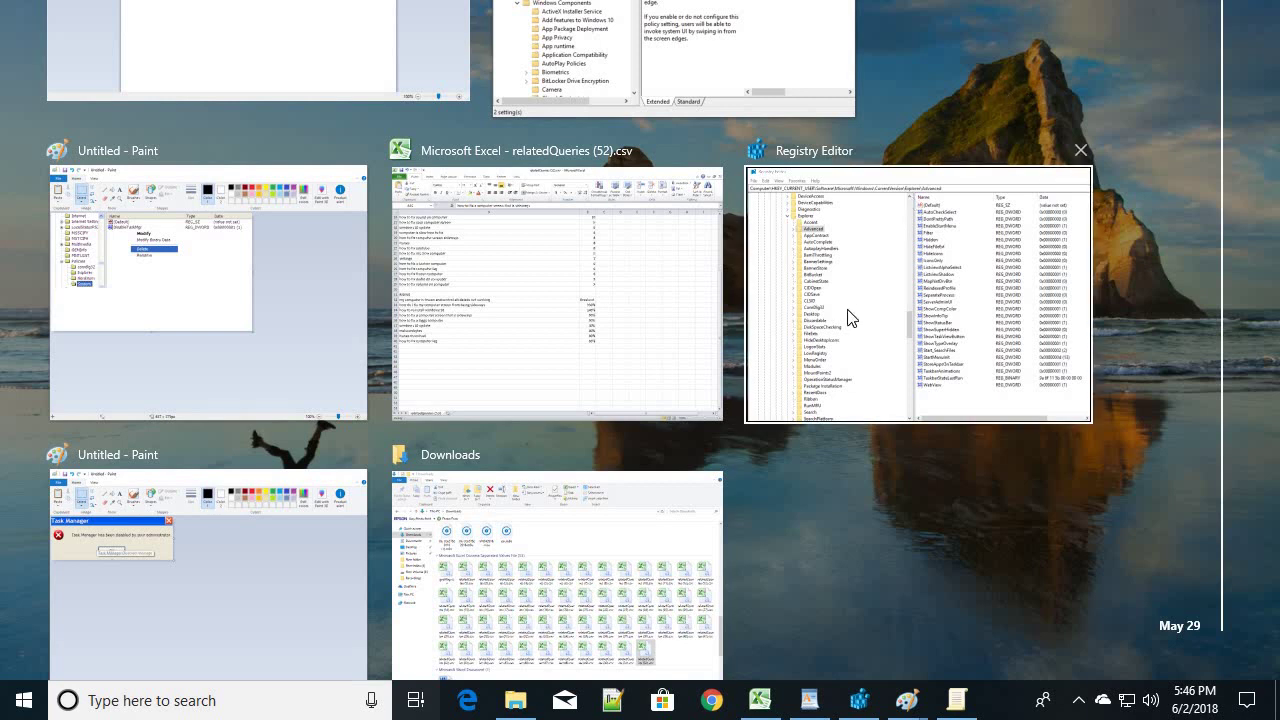
- Exit Task View back to the 'How to Disable and Remove Task View on Windows 10' notes
left_click(416, 701)
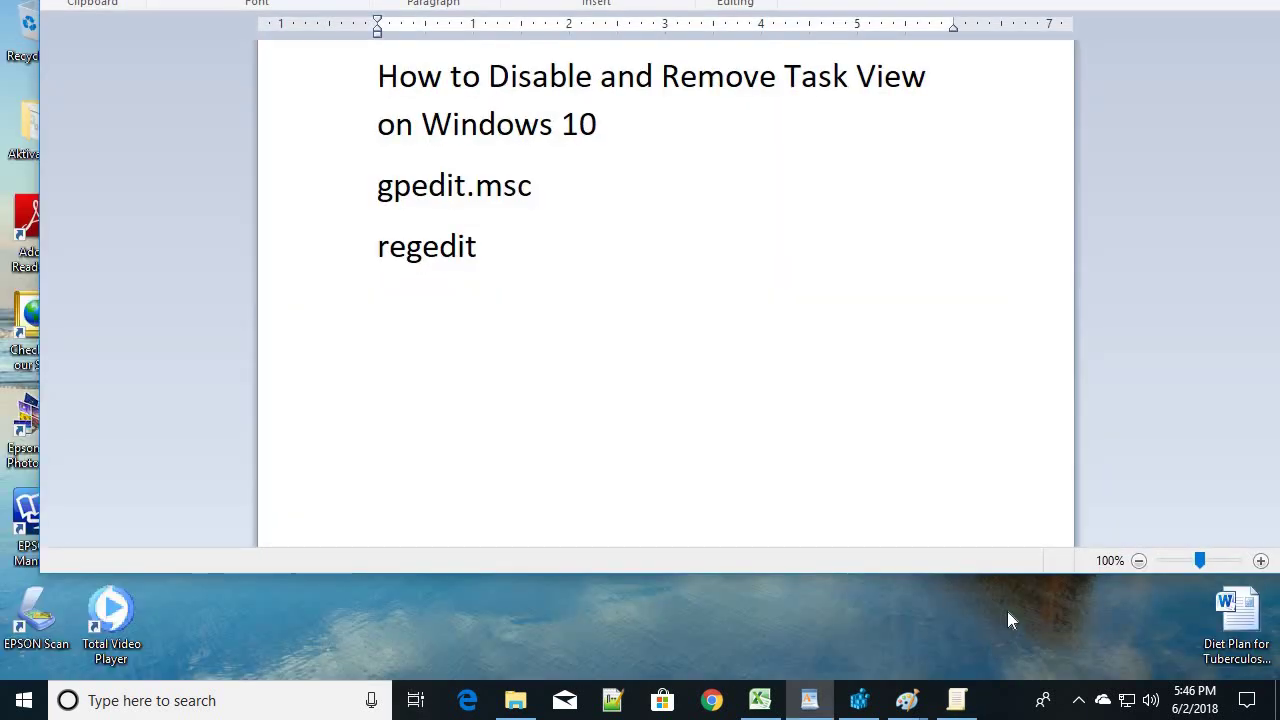
right_click(1003, 707)
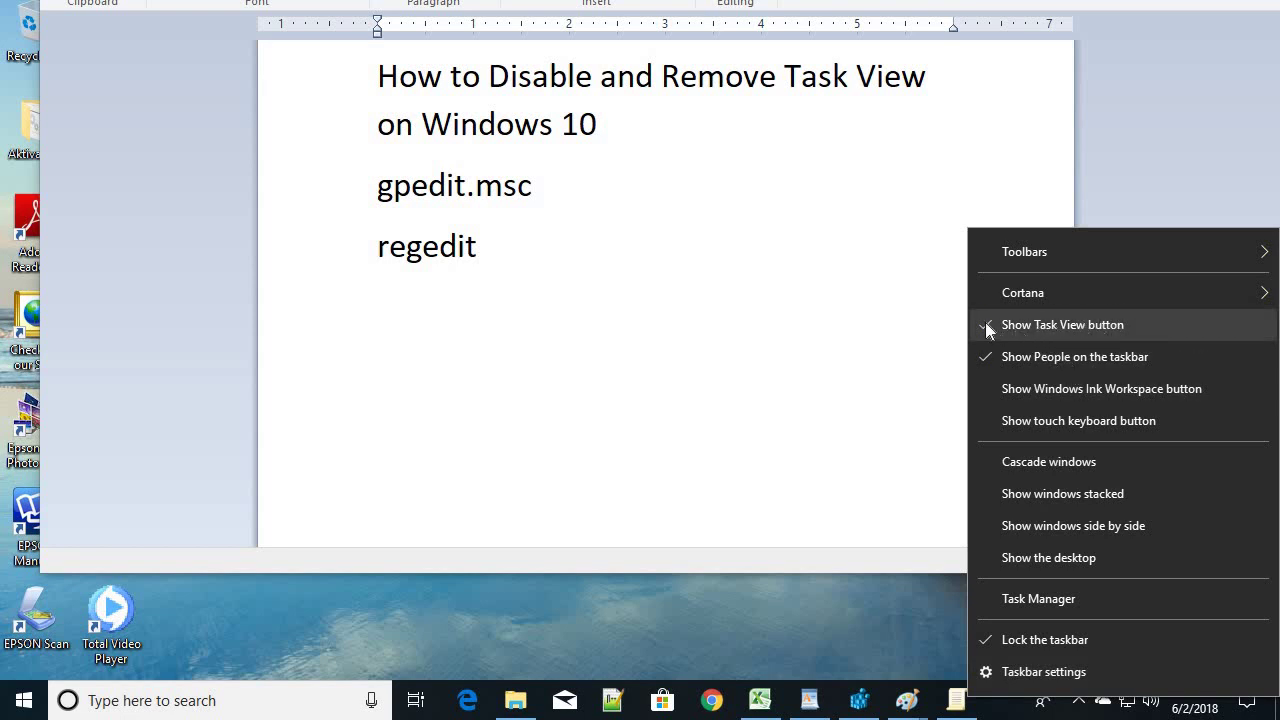
left_click(992, 326)
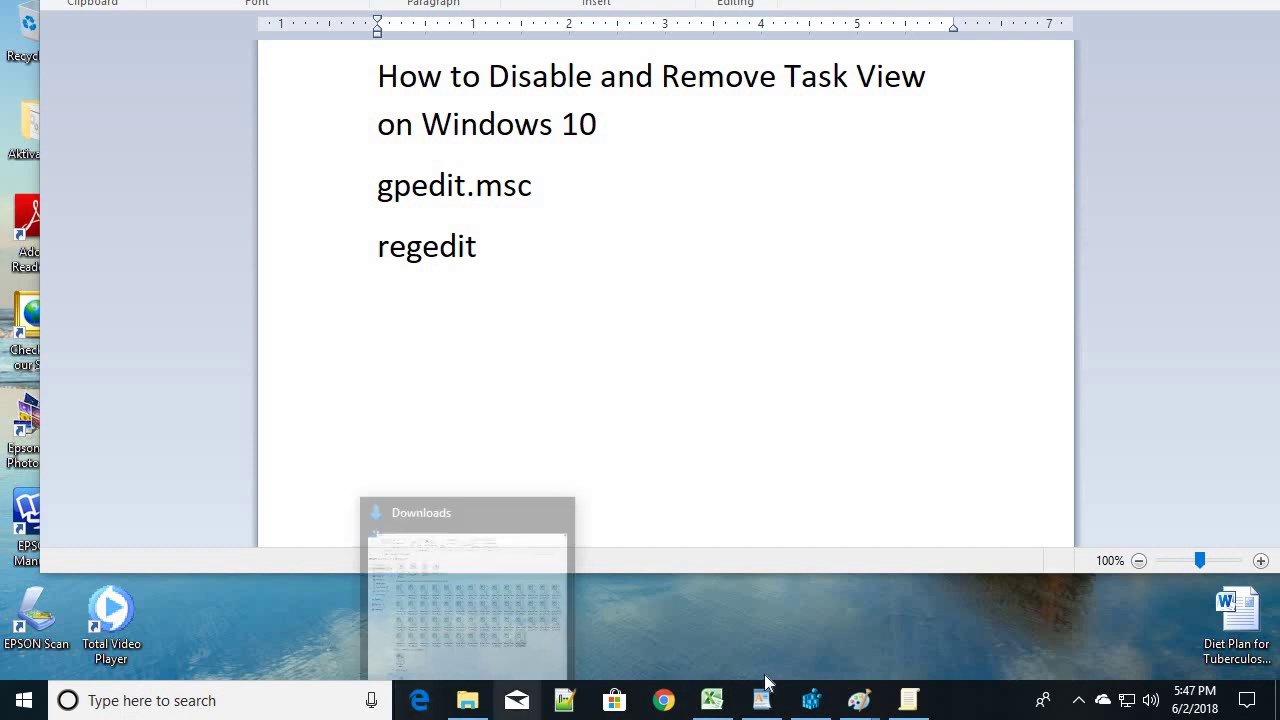
right_click(969, 706)
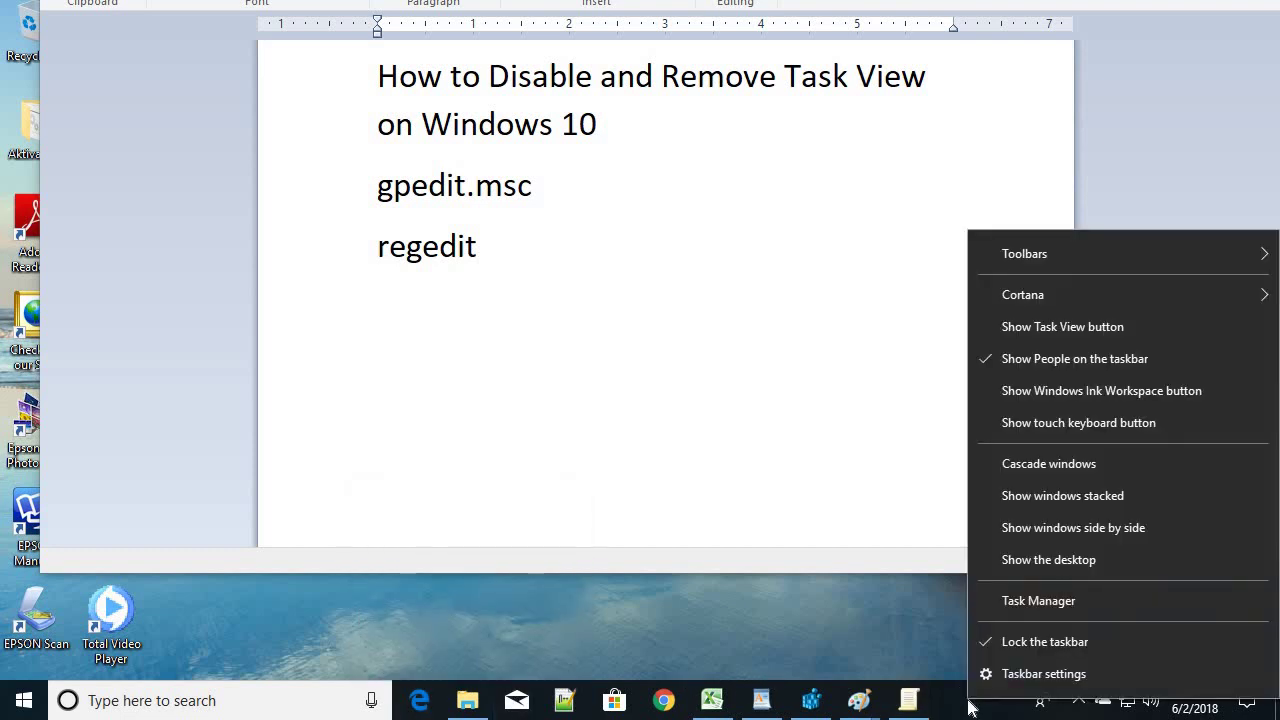
left_click(1013, 322)
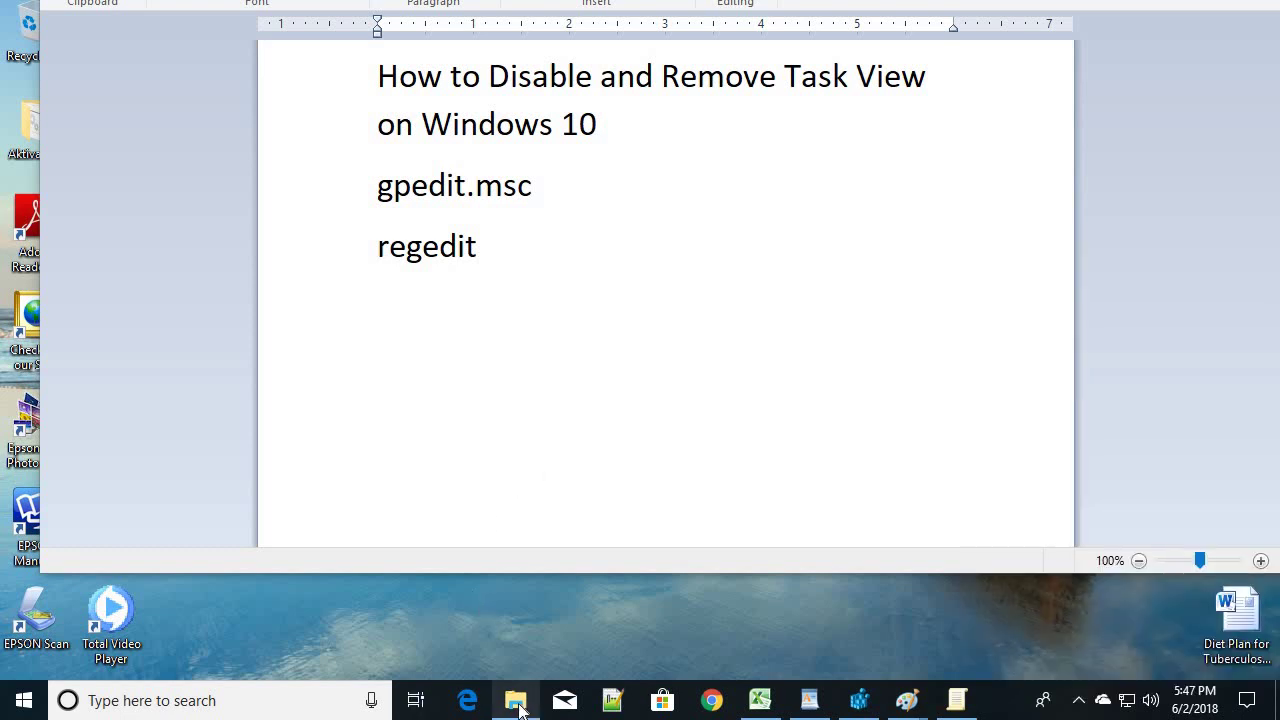
mouse_move(510, 708)
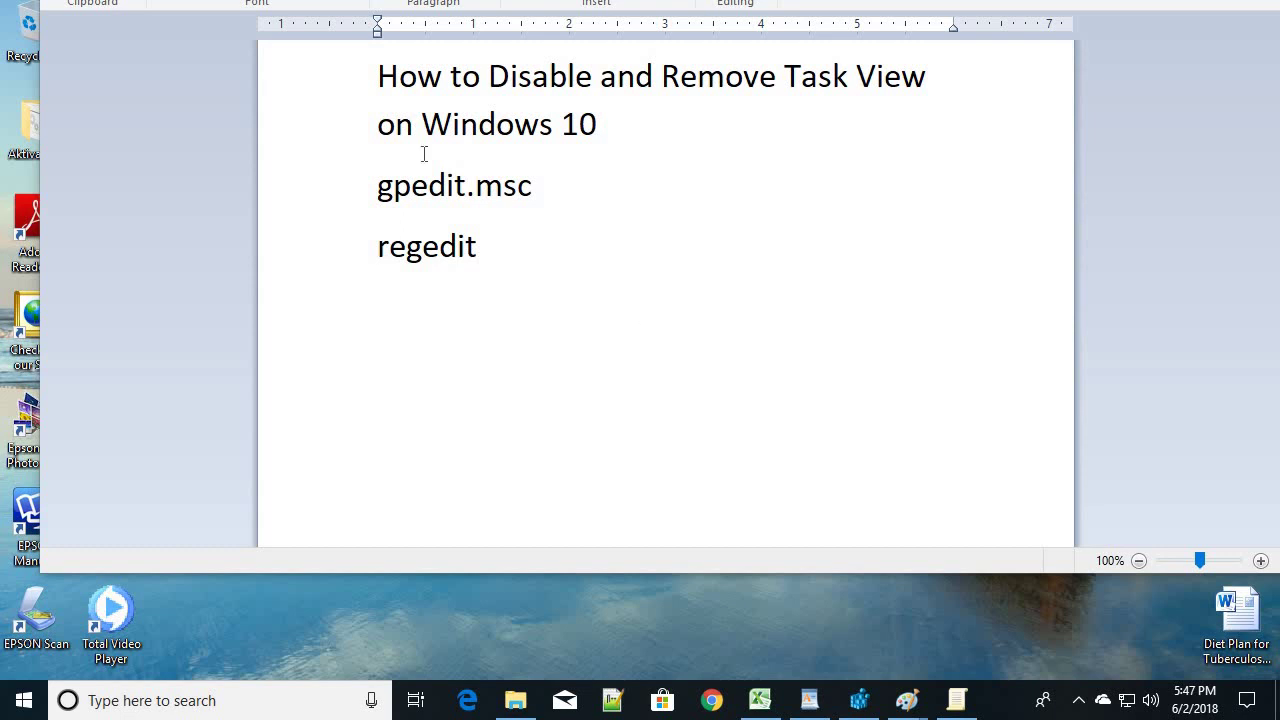
- Add a 'windows+R' line above gpedit.msc, then call up the Run box holding gpedit.msc
type("windows+R")
key("Return")
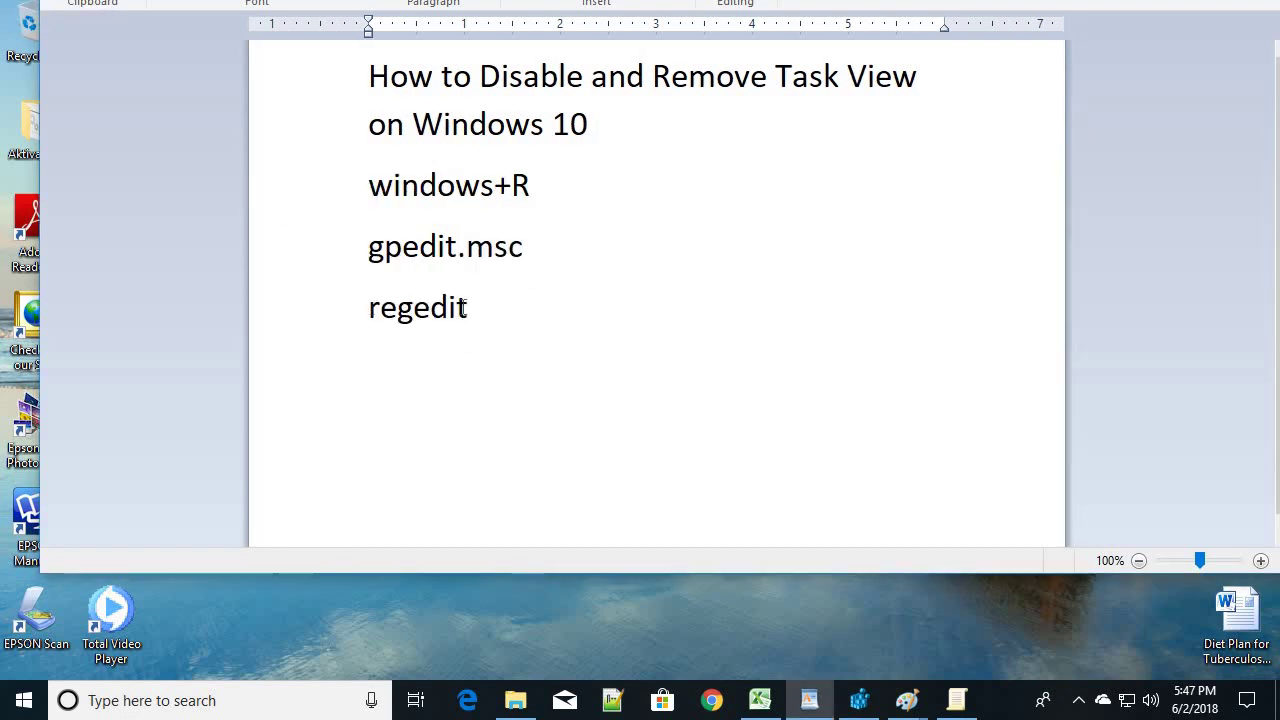
left_click_drag(368, 248, 520, 247)
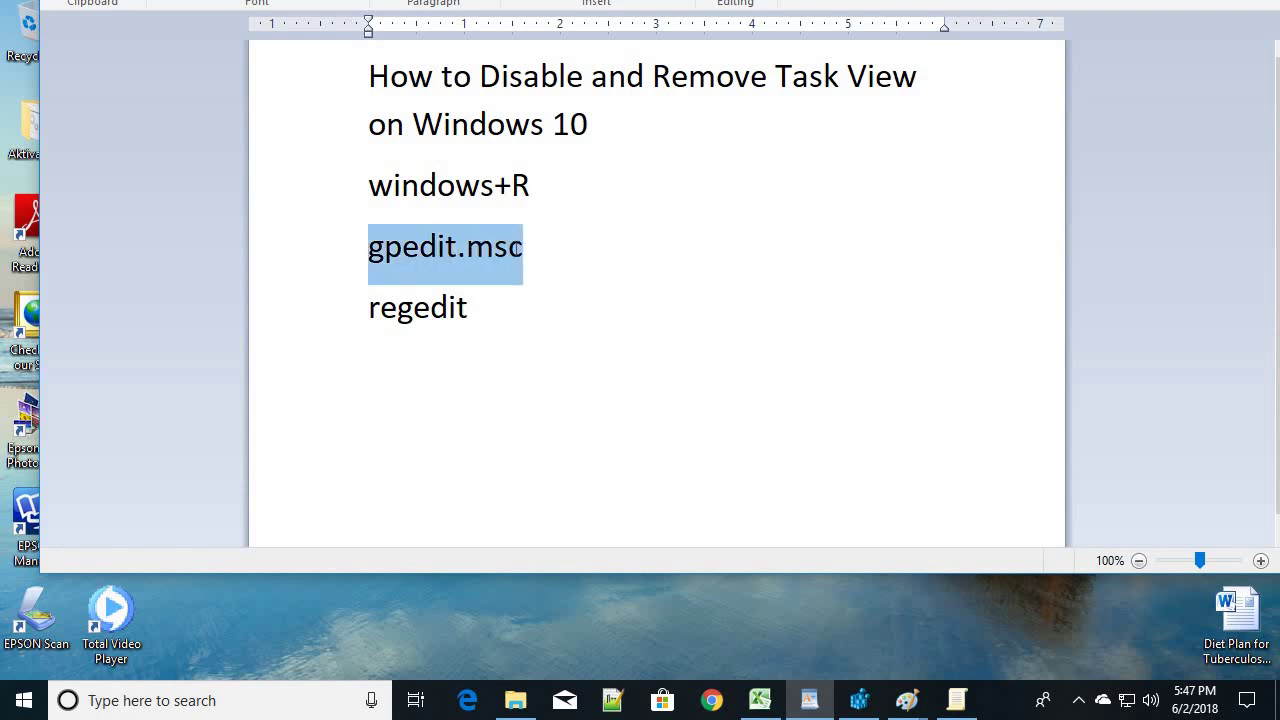
left_click(560, 280)
left_click_drag(370, 187, 535, 188)
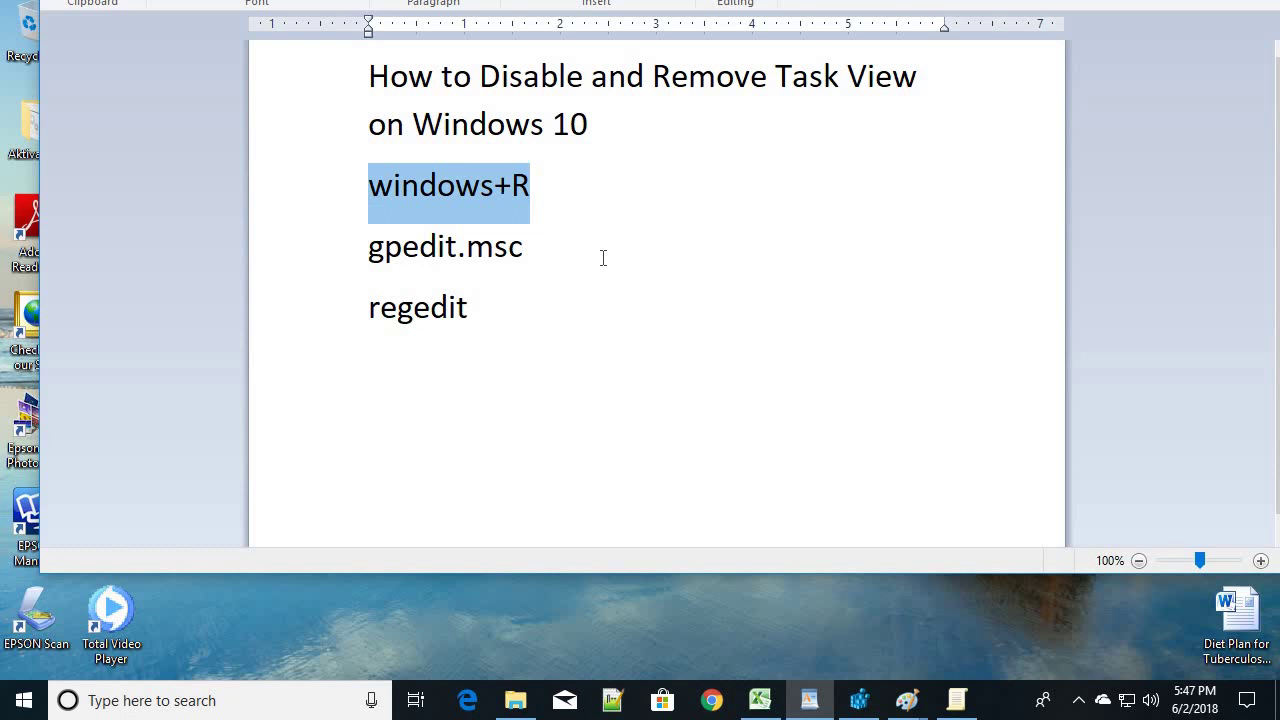
key("super+r")
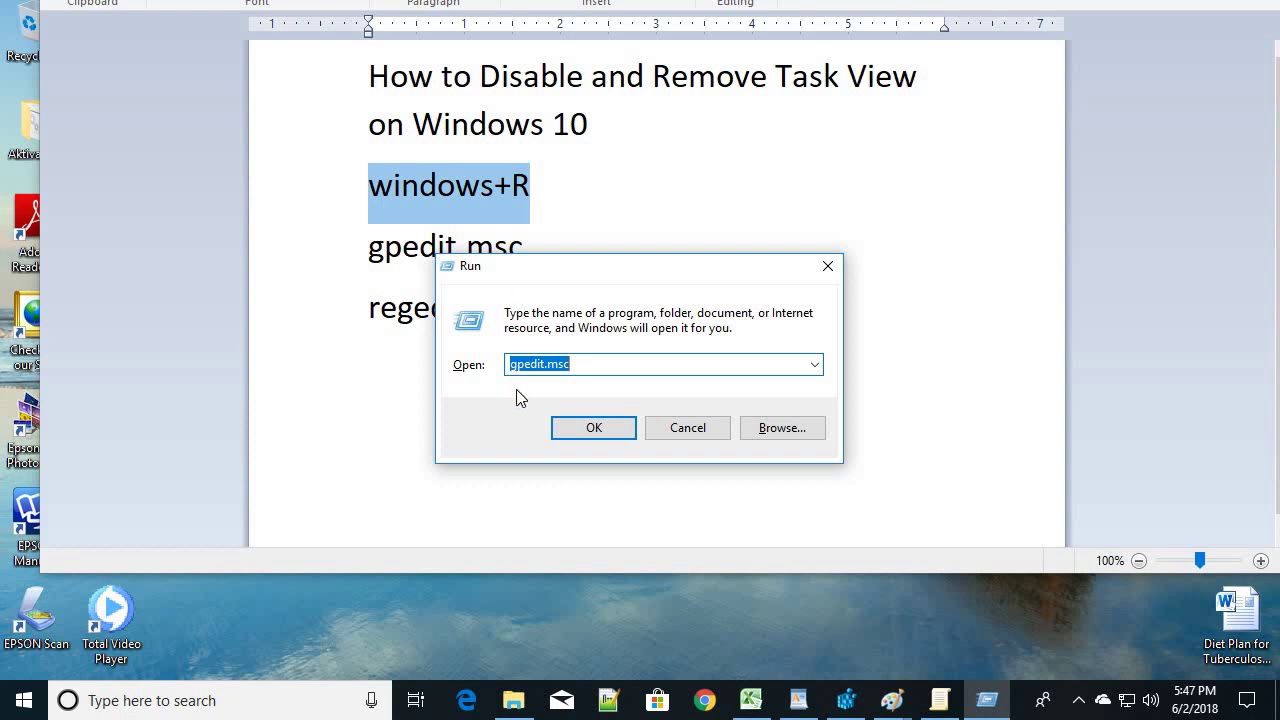
- Run gpedit.msc from the Run box to launch the Local Group Policy Editor
left_click(590, 424)
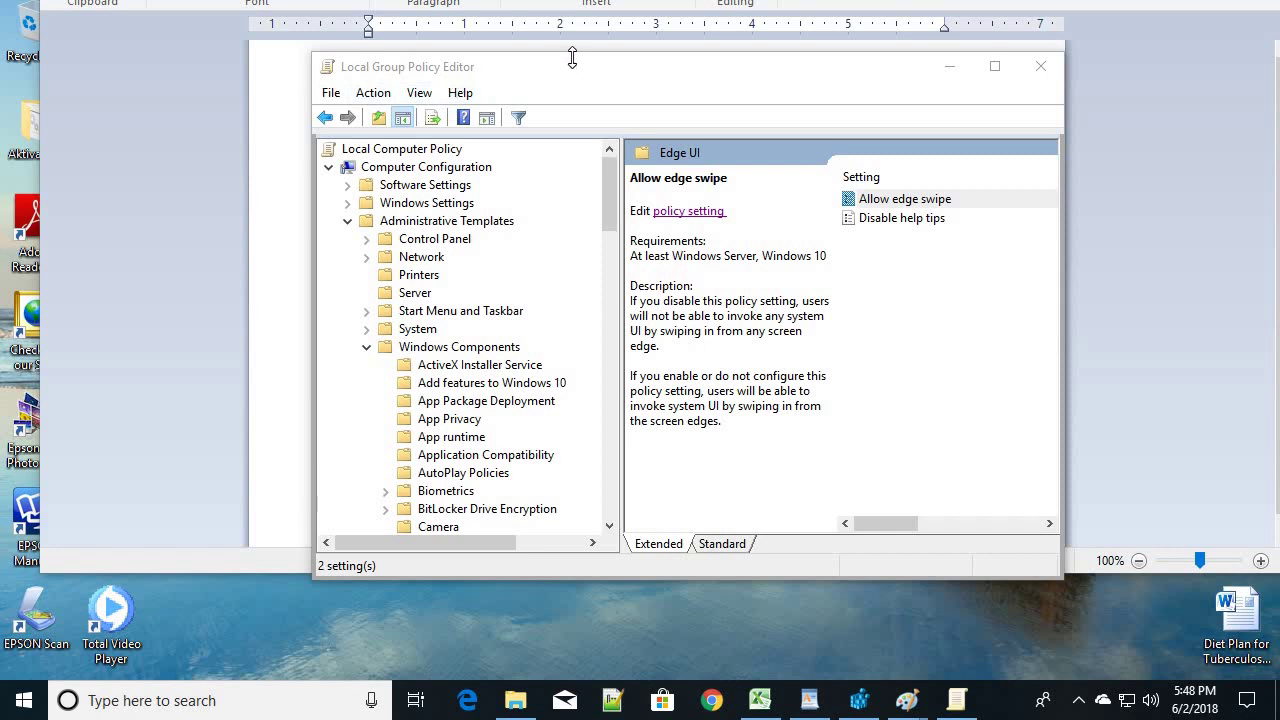
- Navigate Computer Configuration > Administrative Templates > Windows Components down to the Edge UI folder
left_click_drag(570, 74, 563, 74)
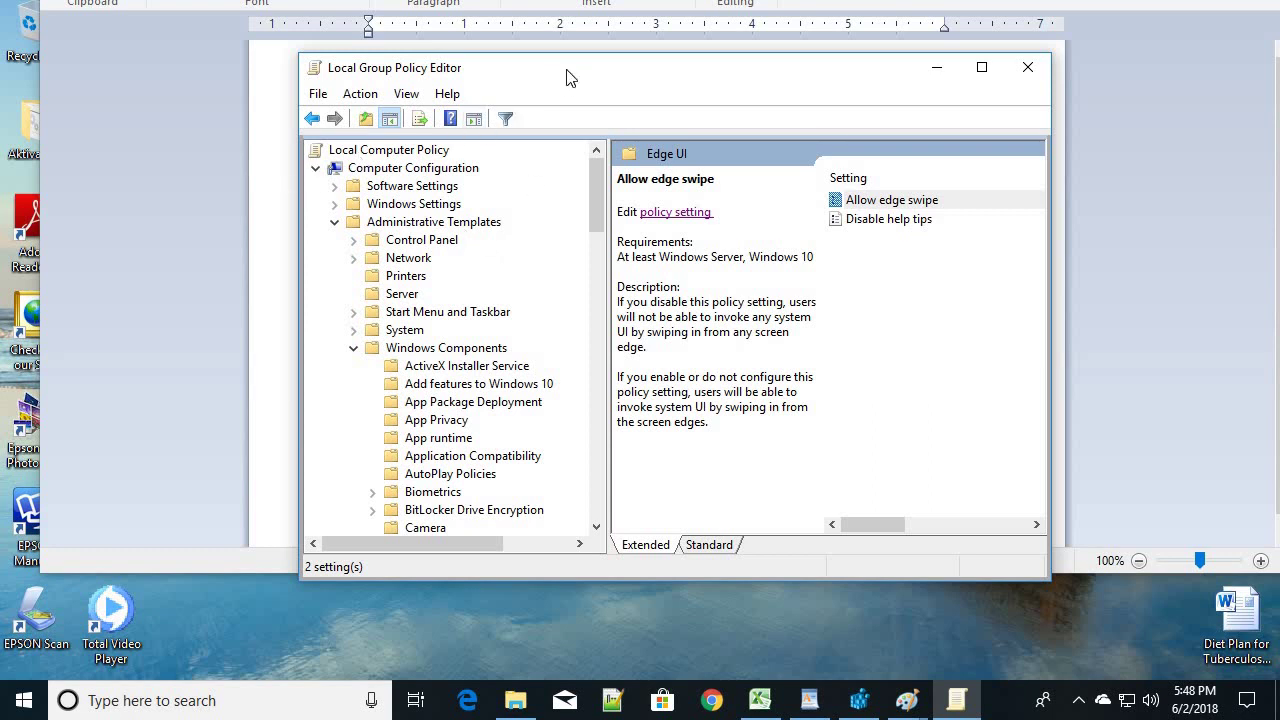
left_click_drag(580, 77, 589, 78)
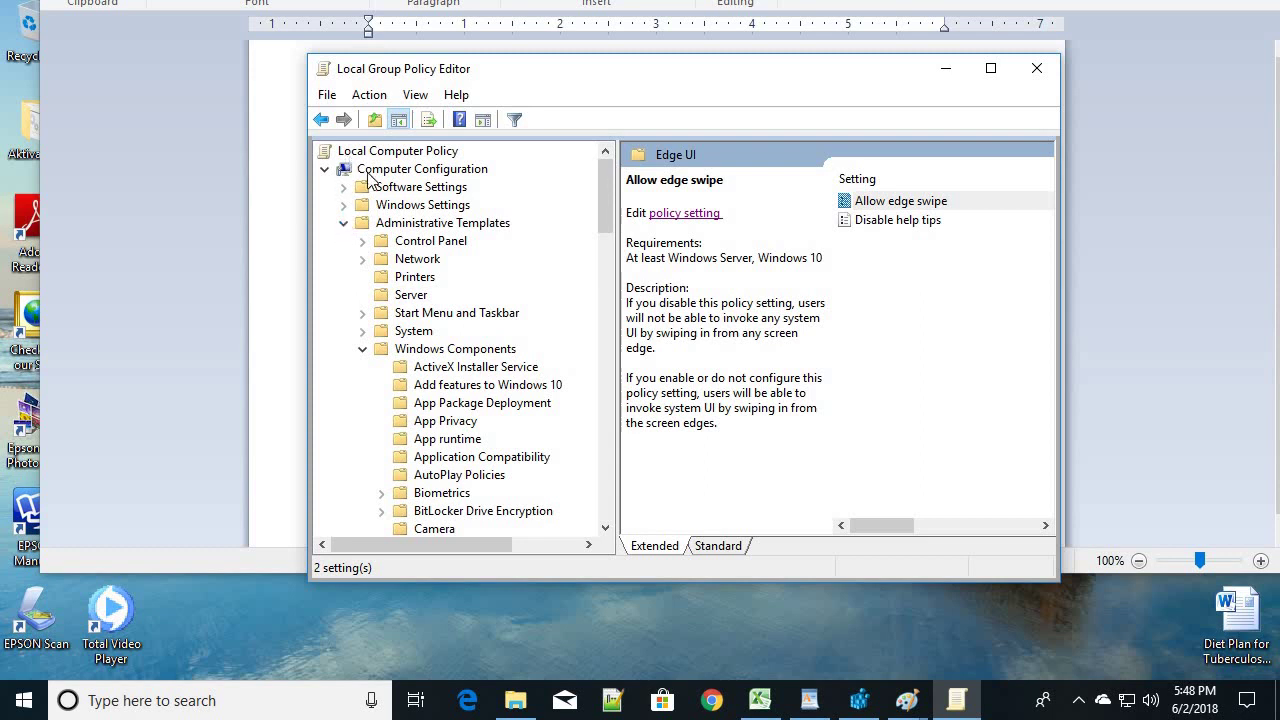
left_click(344, 224)
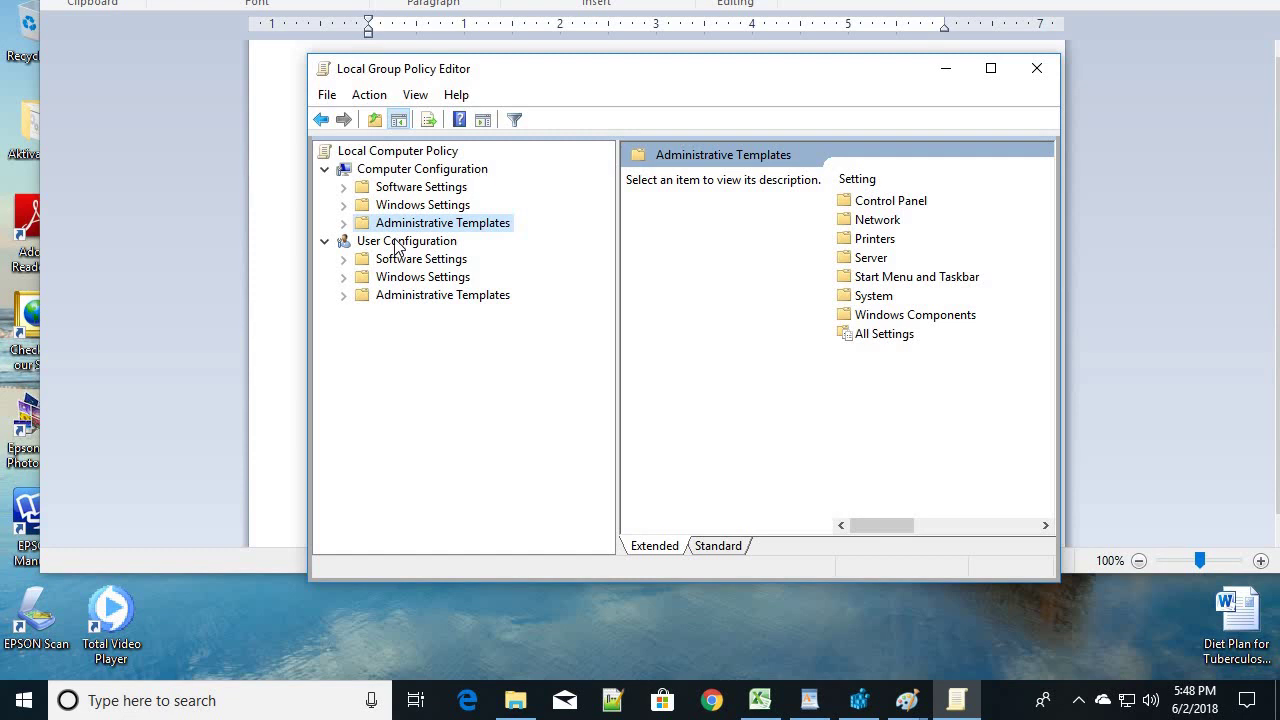
left_click(344, 224)
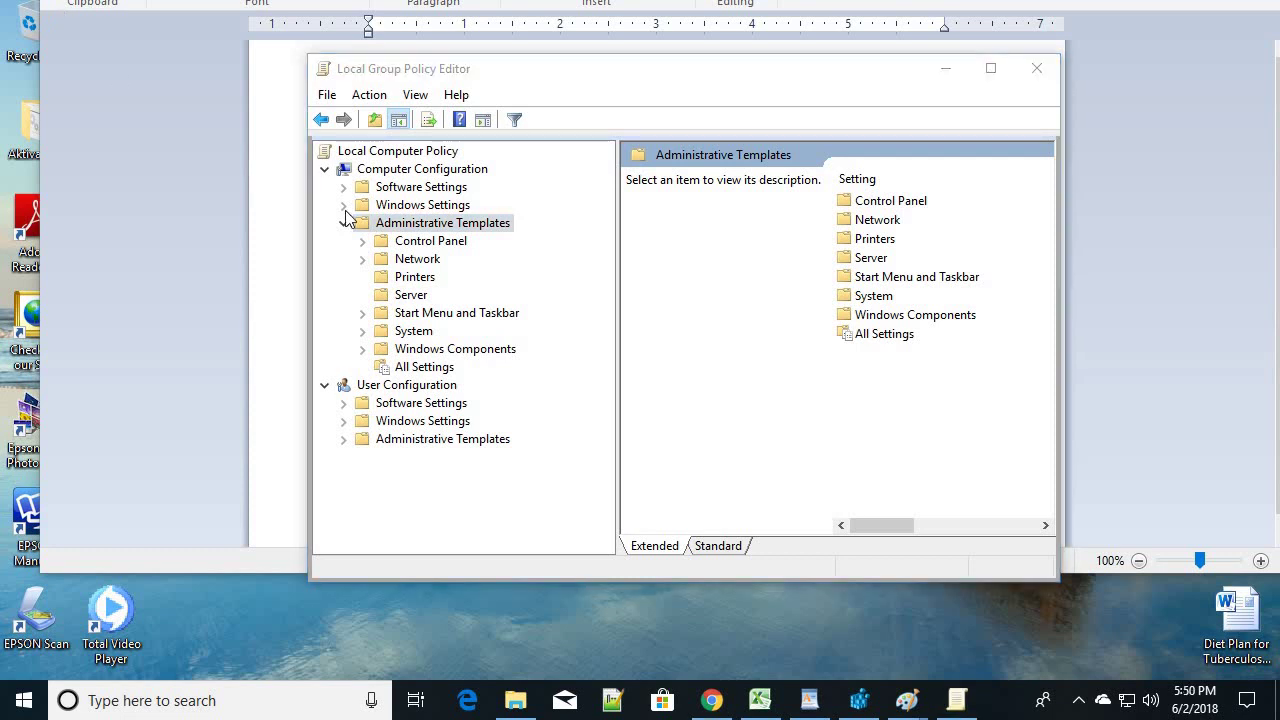
left_click(413, 228)
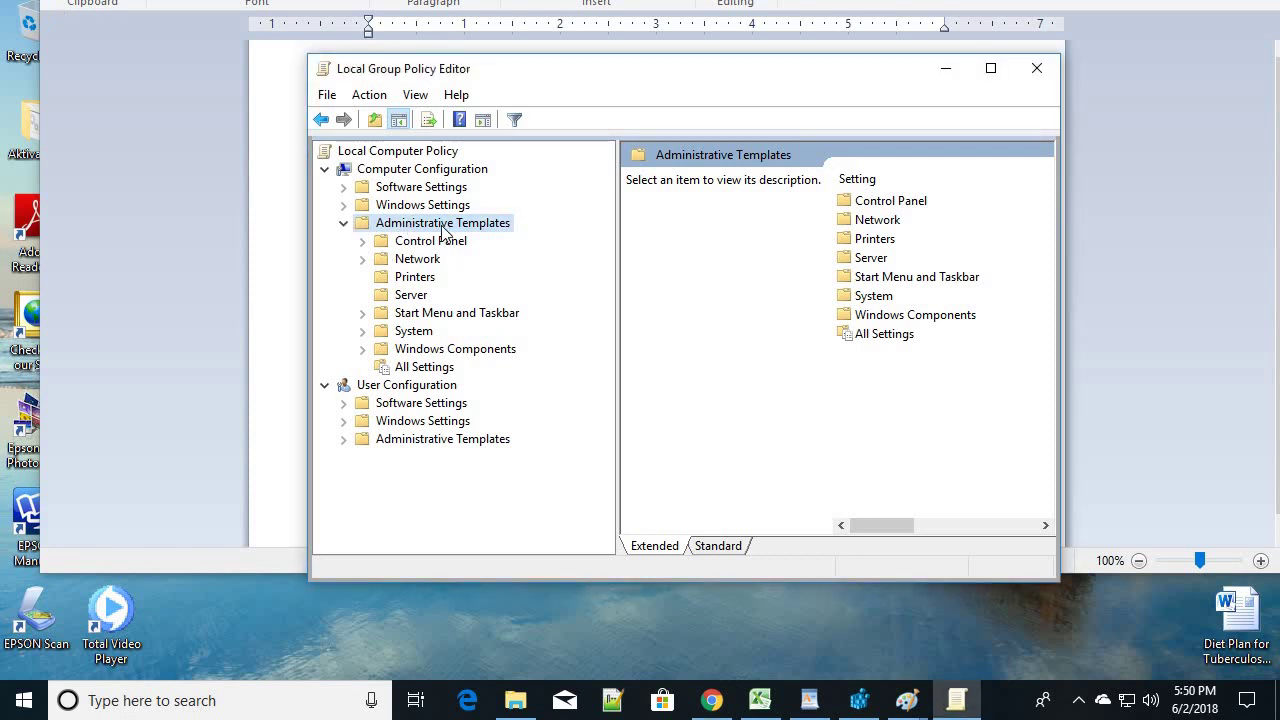
left_click(460, 352)
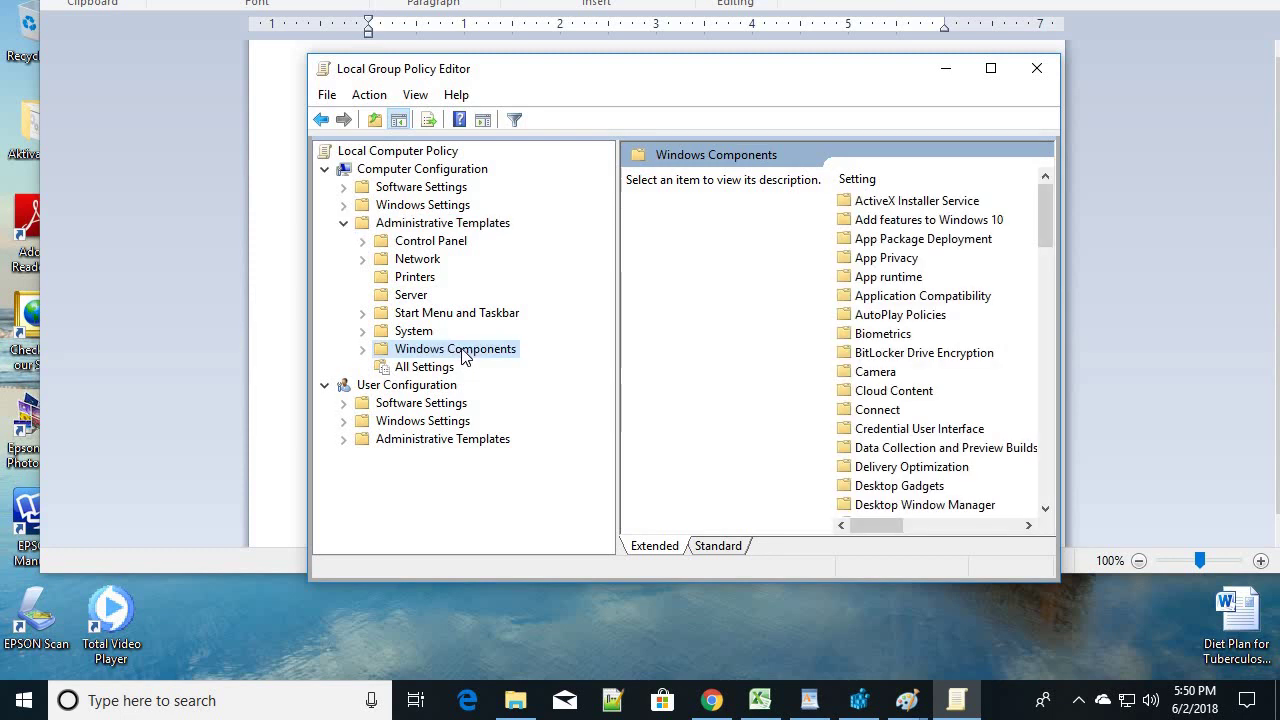
left_click(363, 349)
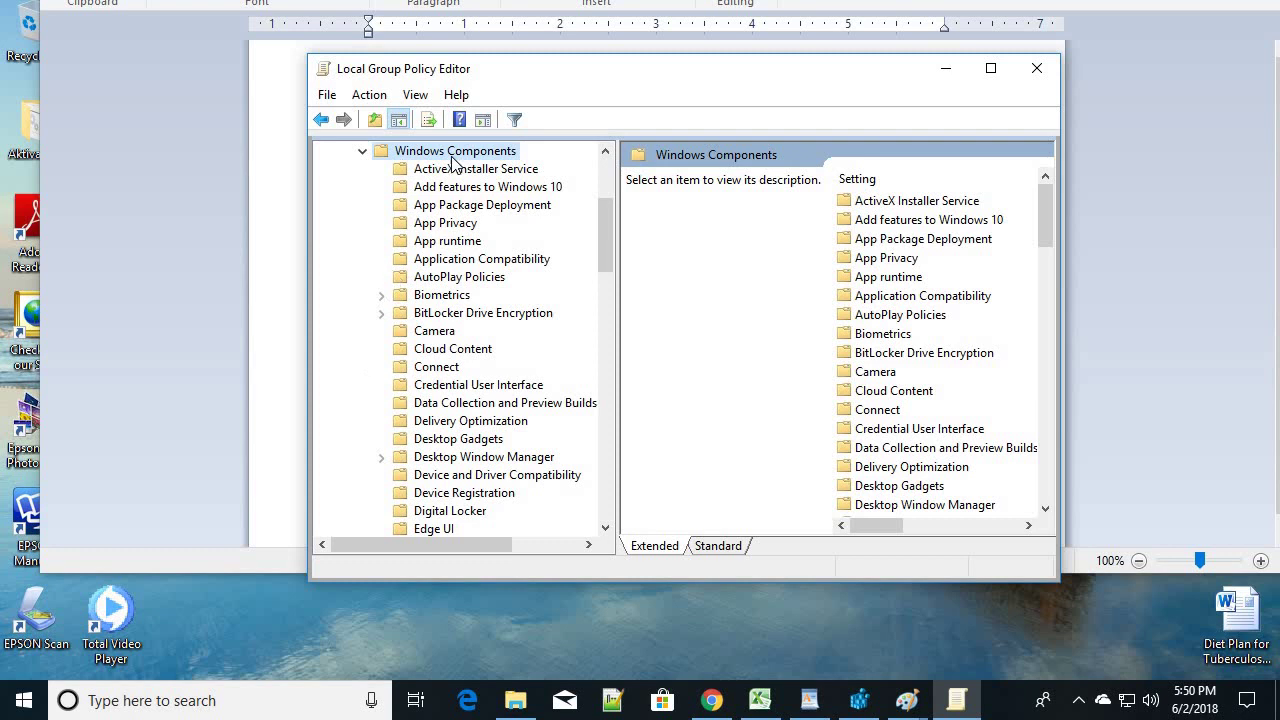
scroll(426, 404, "down", 1)
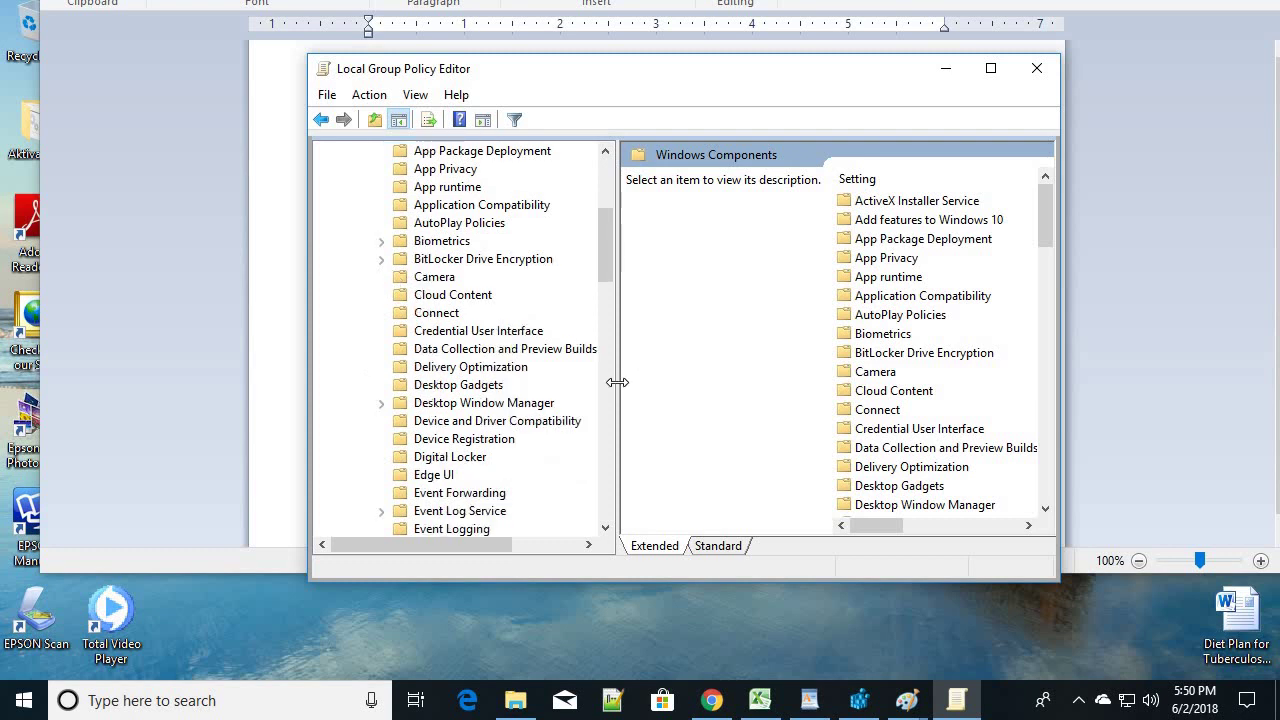
left_click_drag(620, 394, 634, 386)
left_click(430, 480)
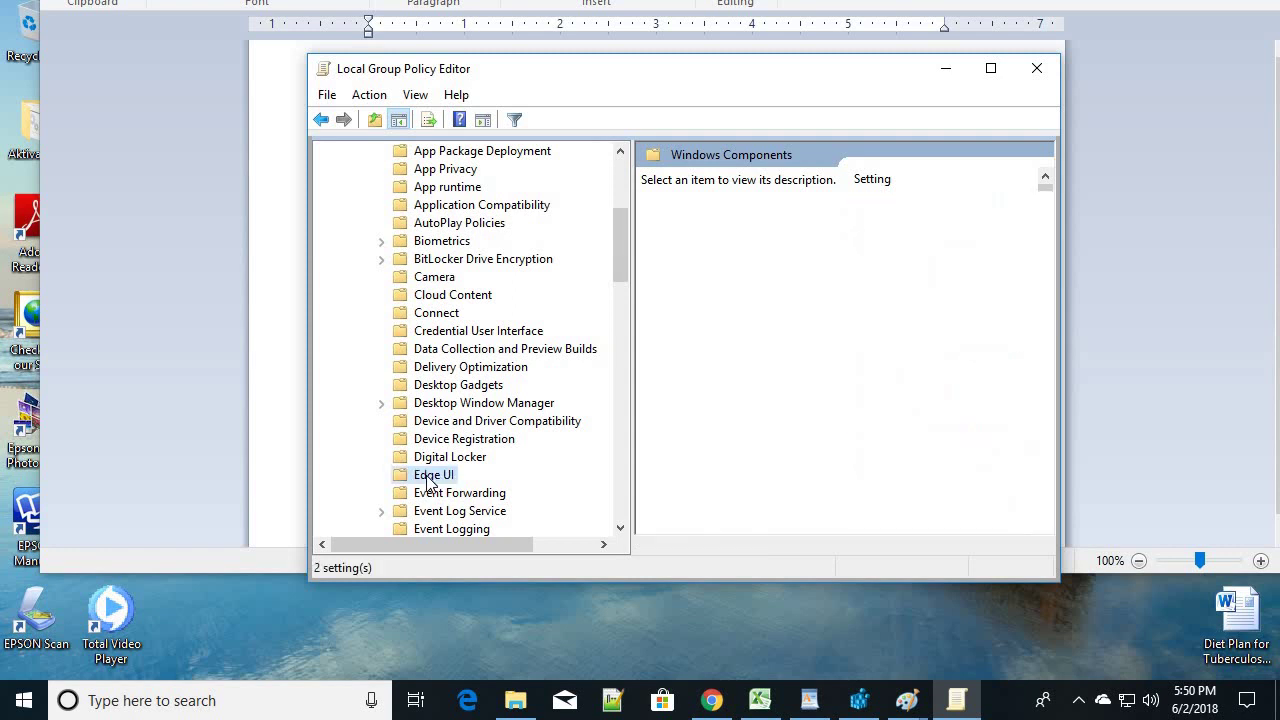
- Select the Allow edge swipe policy and open its settings window from the context menu
scroll(460, 440, "down", 2)
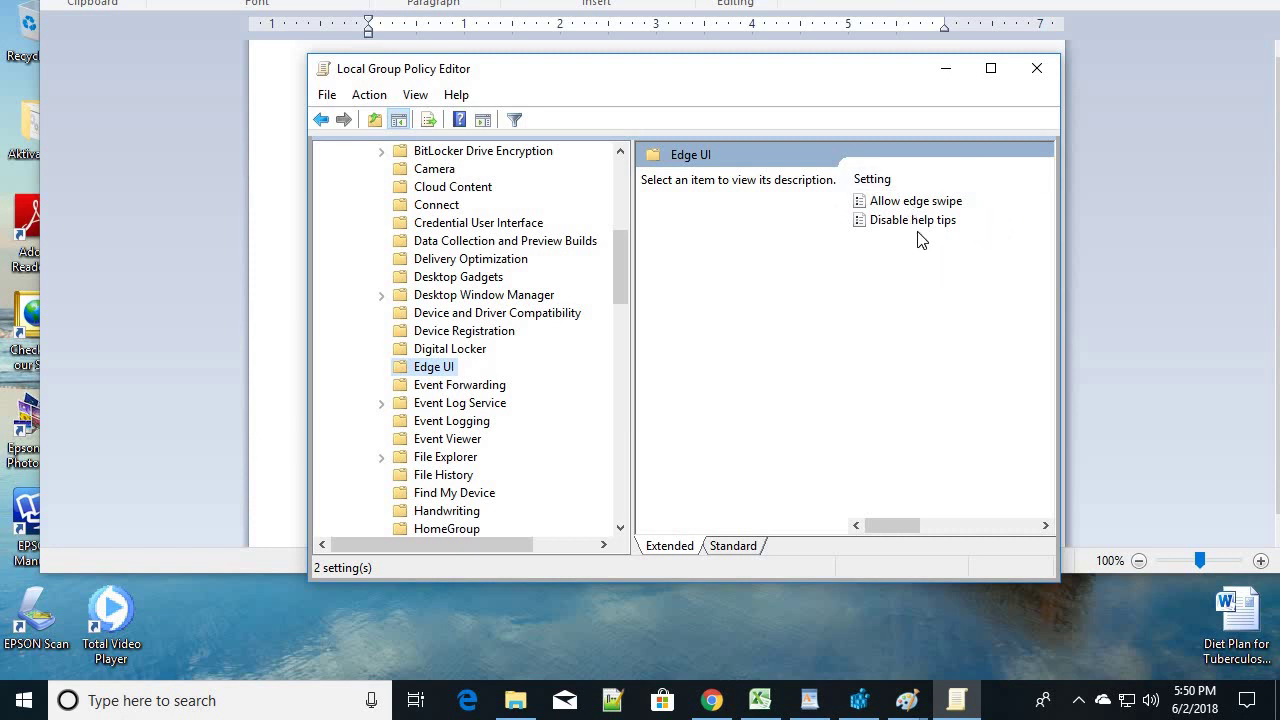
left_click(910, 203)
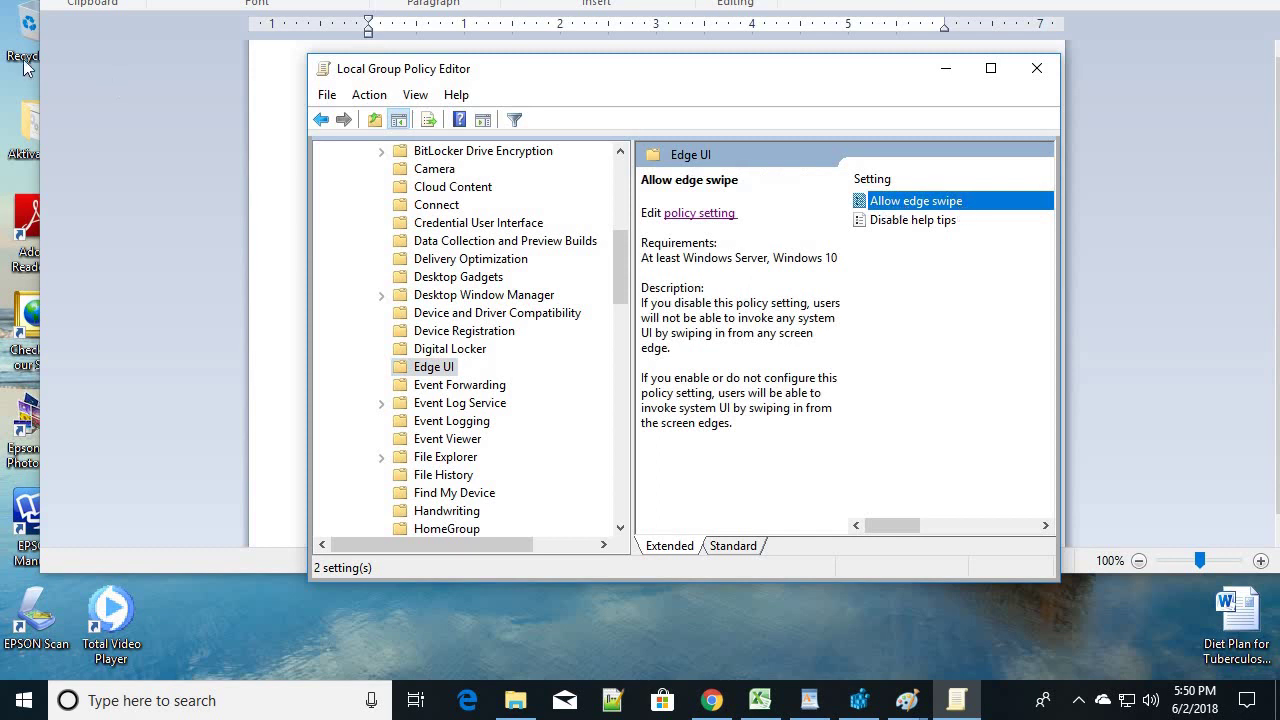
left_click(913, 205)
right_click(893, 206)
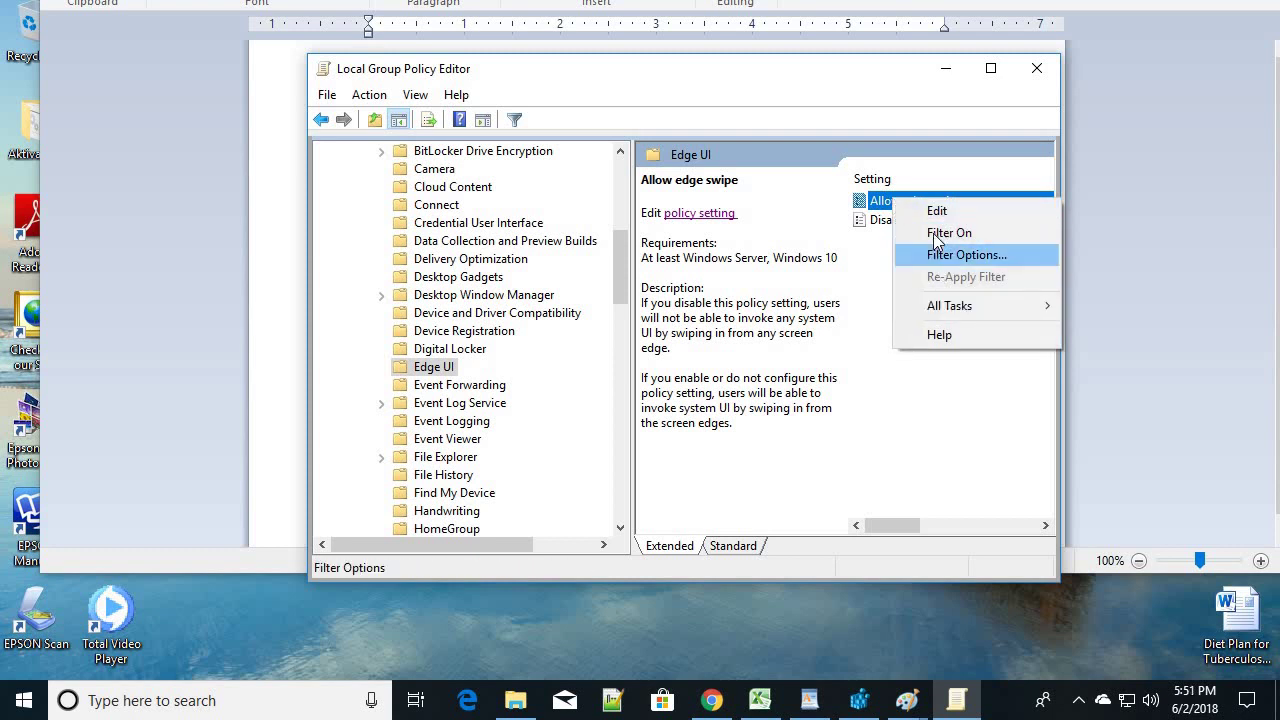
left_click(695, 214)
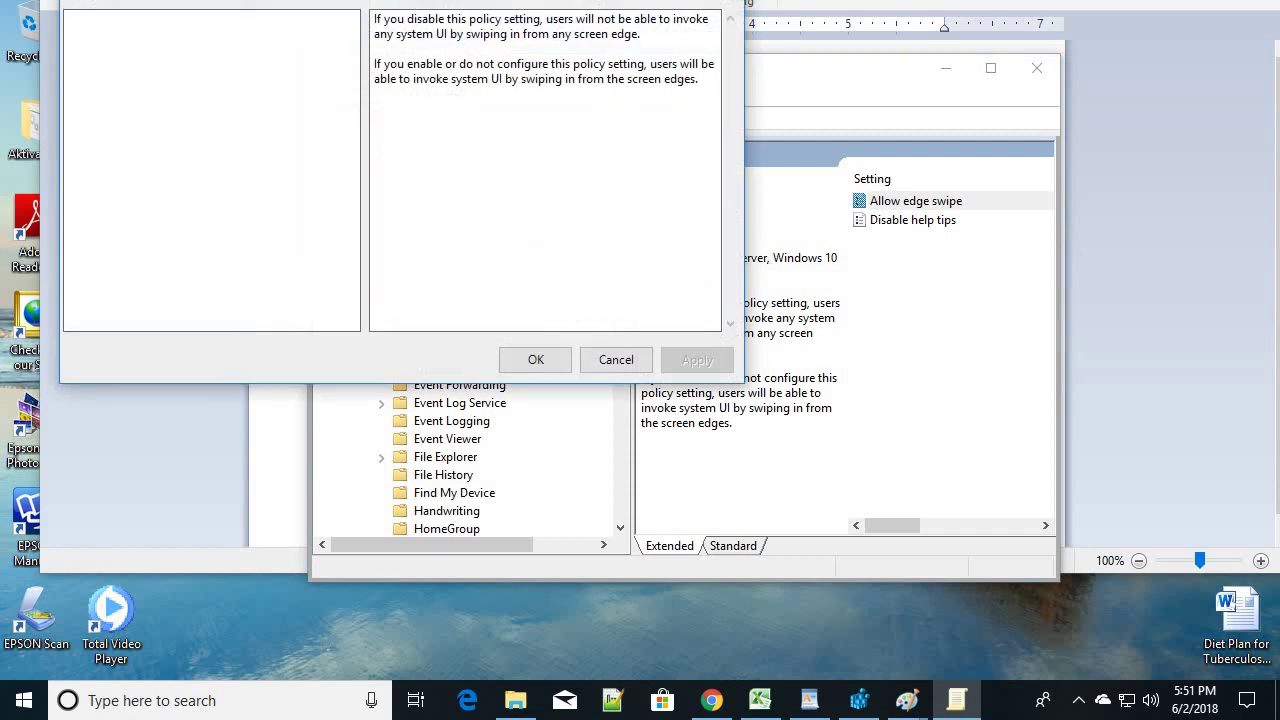
- Bring the Allow edge swipe dialog into view and choose Disabled
key("alt+space")
key("m")
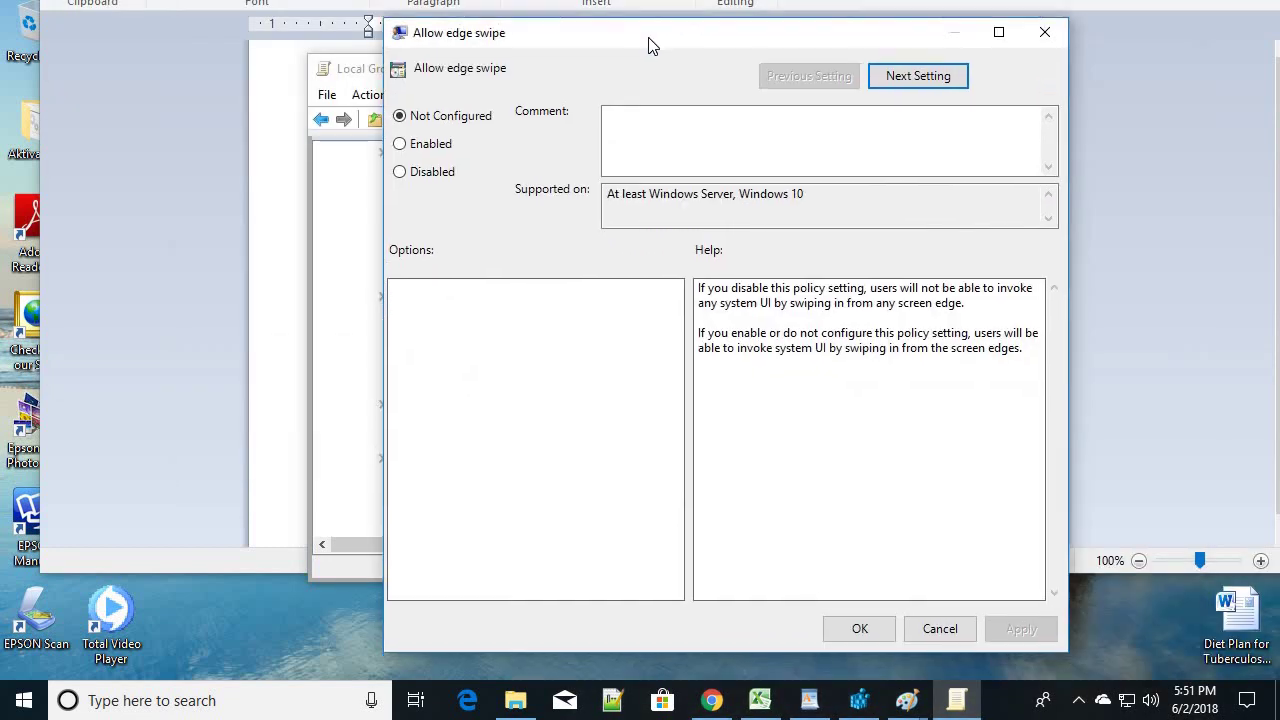
left_click(675, 60)
left_click_drag(675, 53, 702, 48)
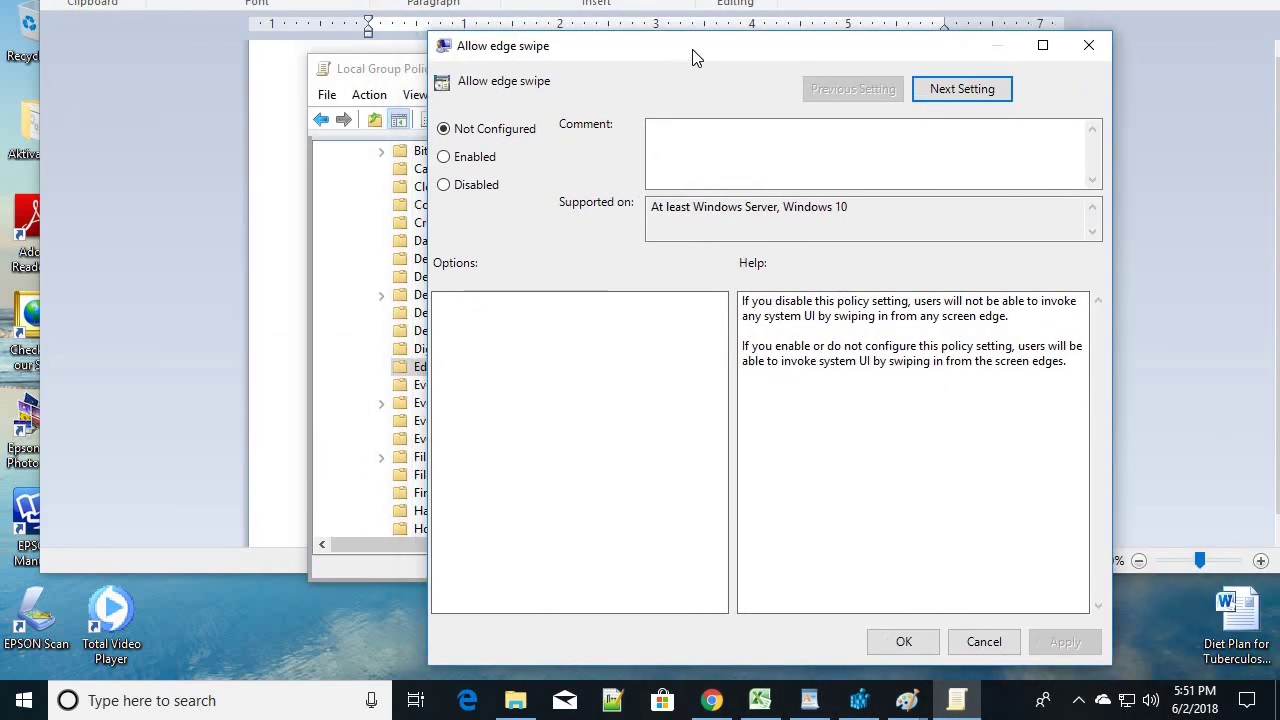
left_click(446, 180)
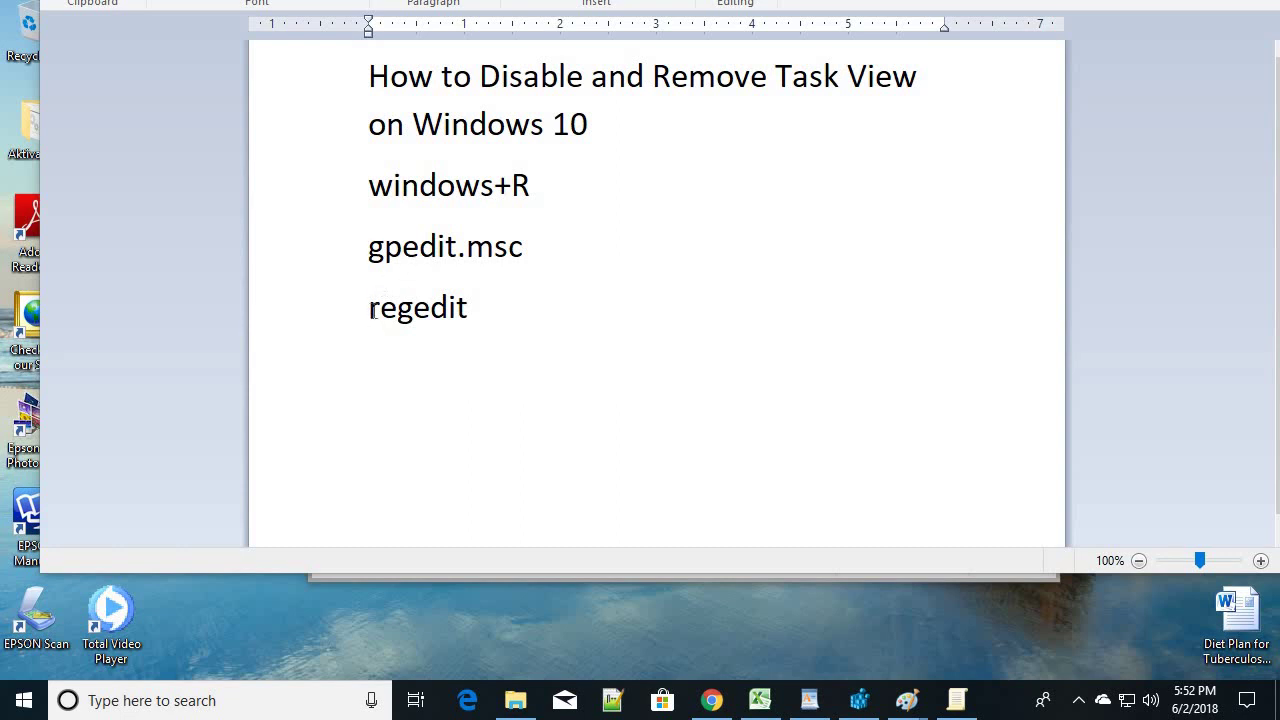
- Open Run, paste 'regedit' copied from the notes over gpedit.msc, and run it
left_click(360, 180)
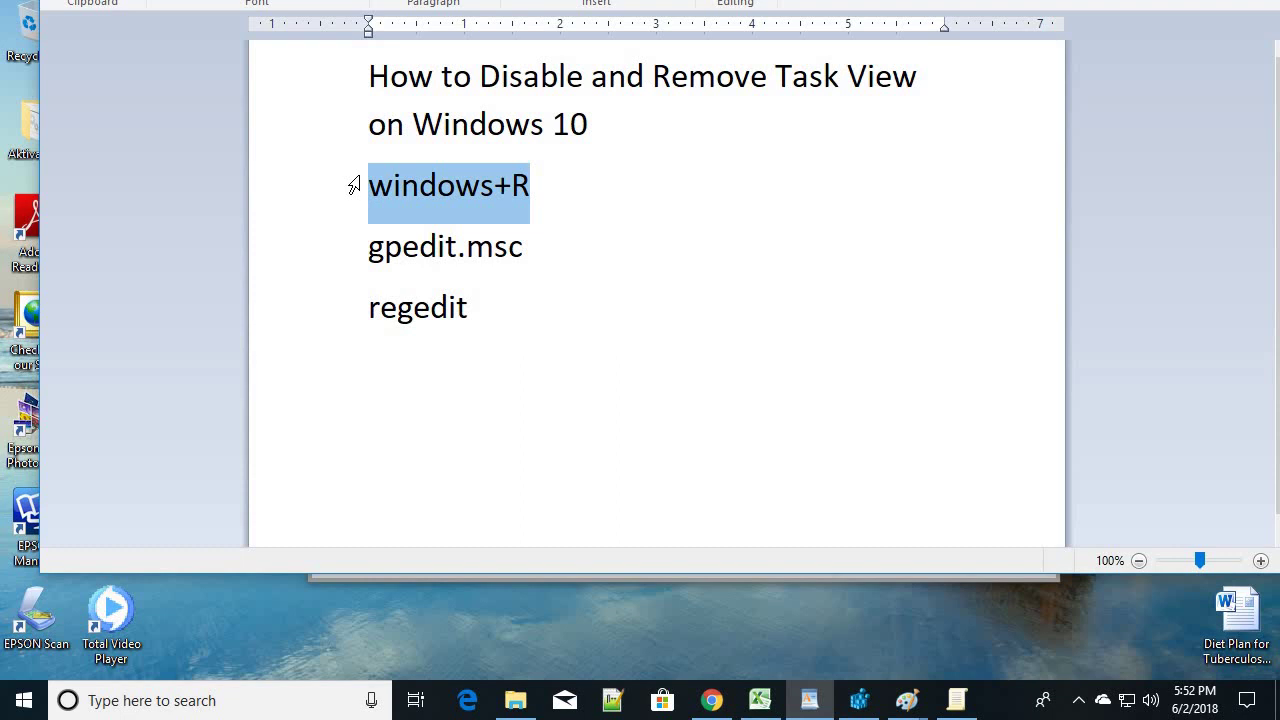
key("super+r")
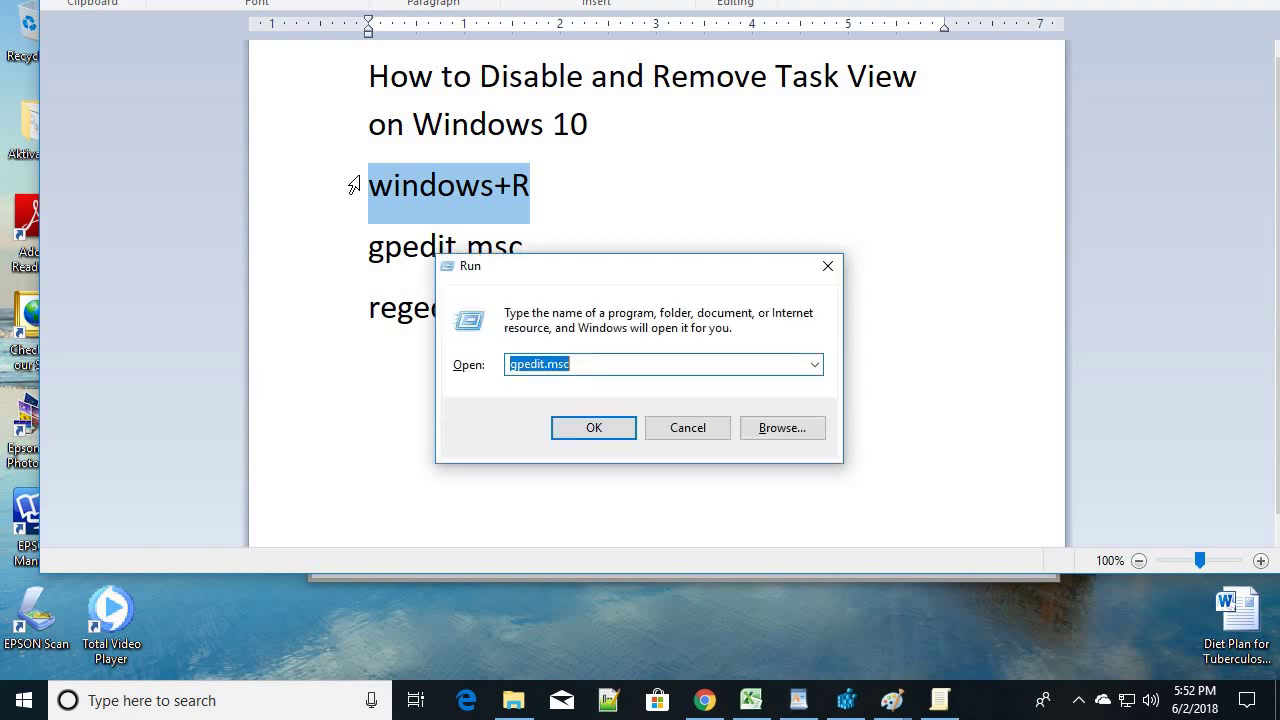
left_click_drag(597, 265, 775, 255)
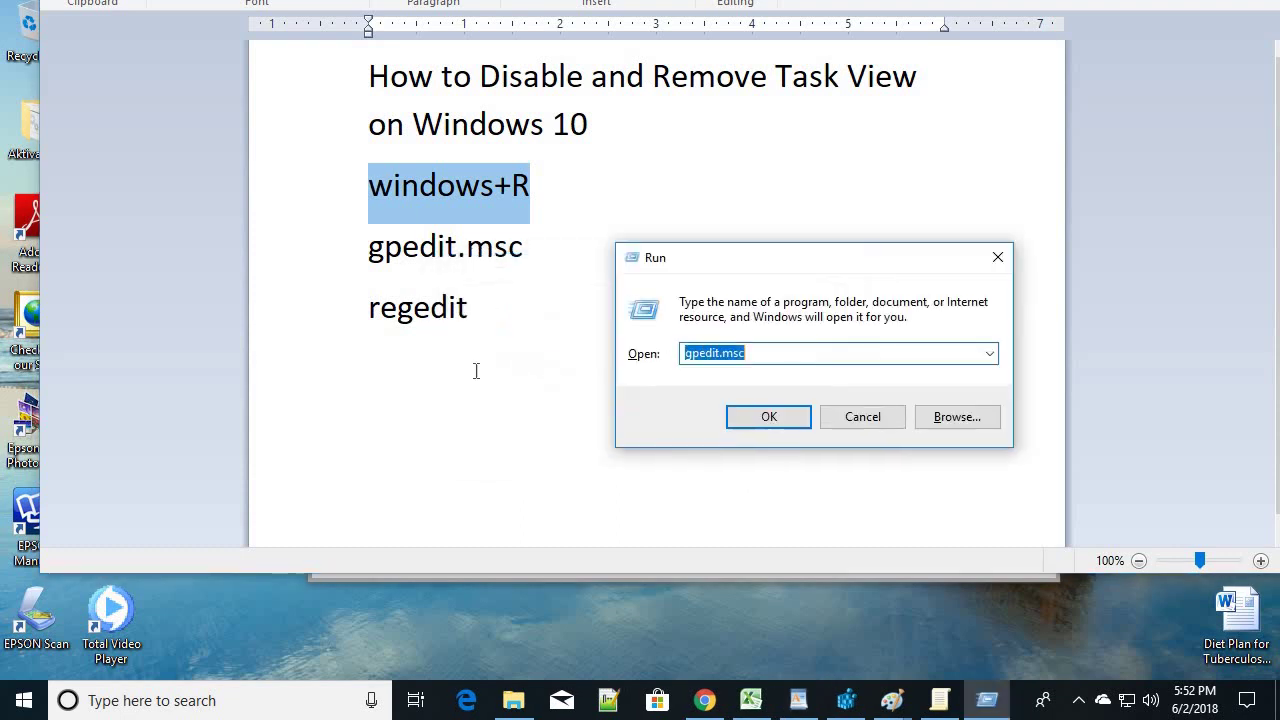
left_click(477, 320)
left_click(334, 314)
right_click(420, 307)
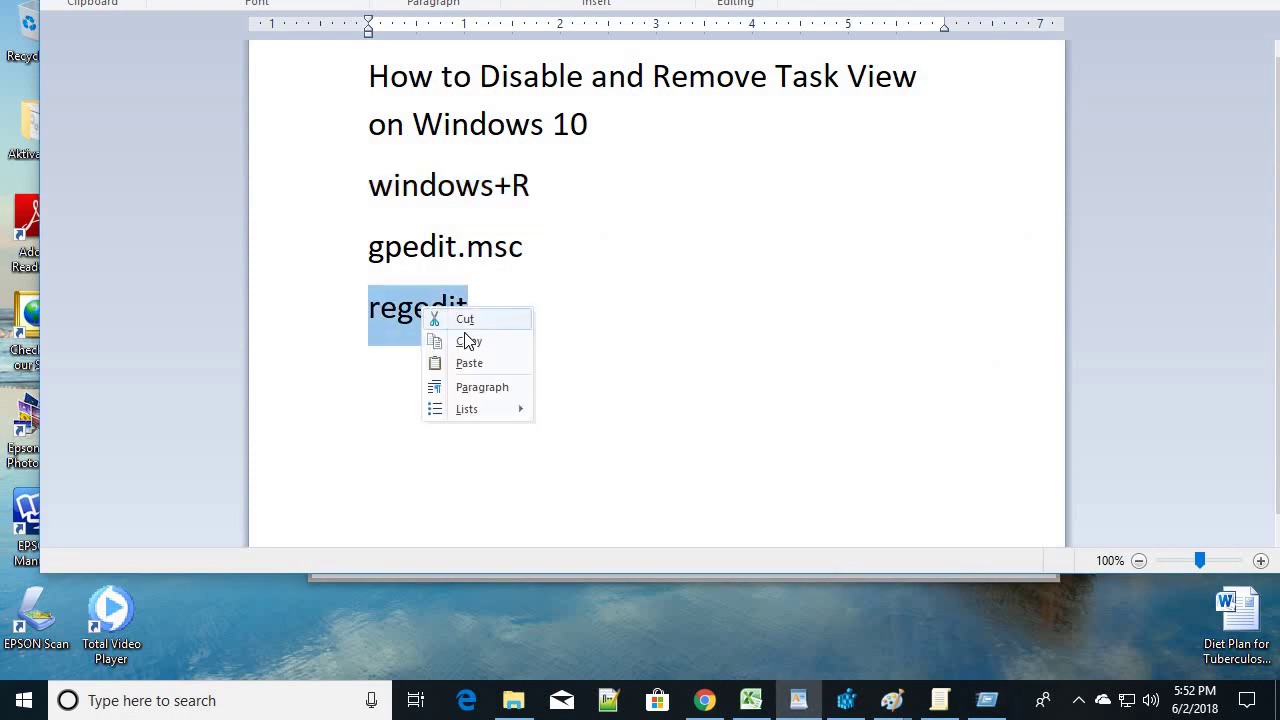
left_click(466, 340)
left_click(988, 700)
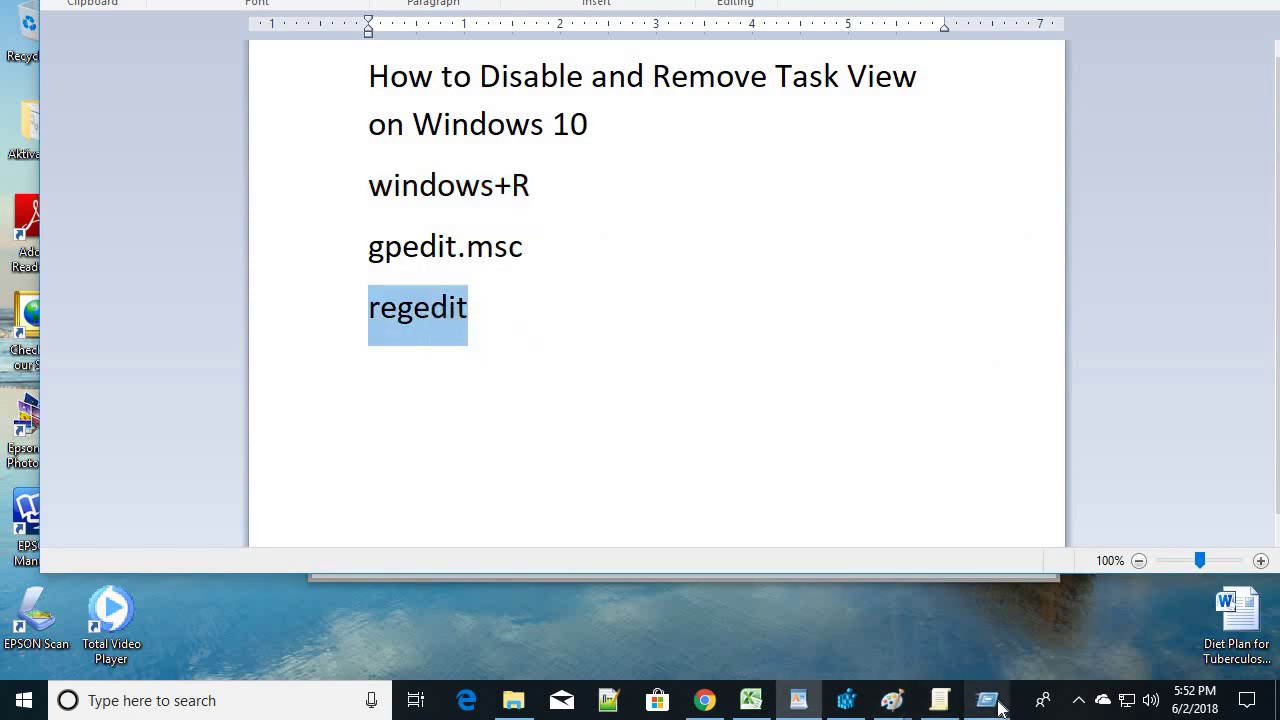
right_click(705, 358)
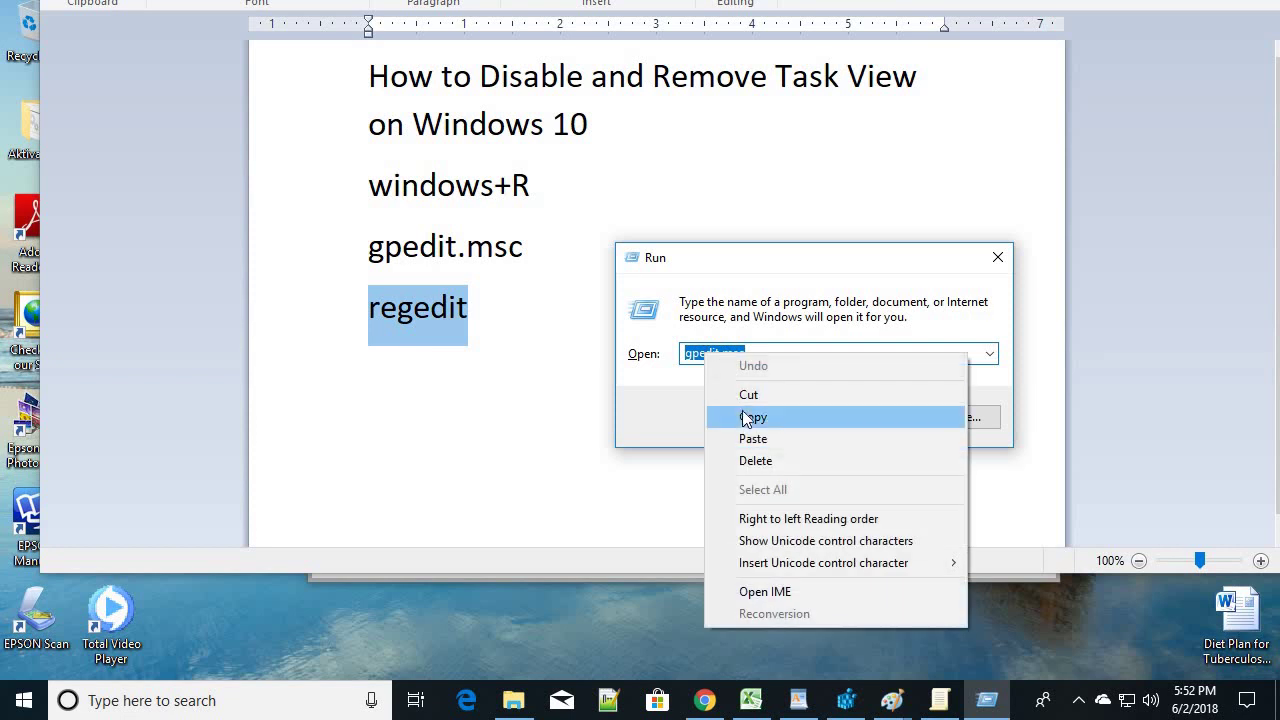
left_click(757, 434)
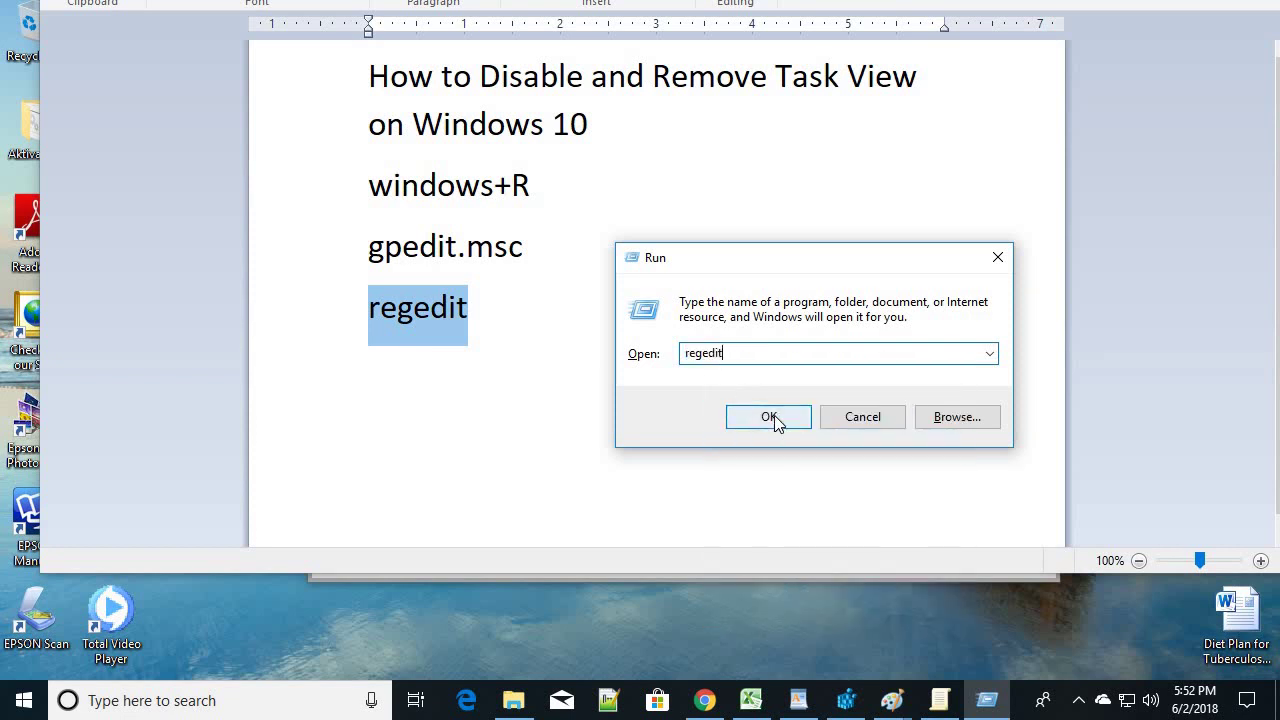
left_click(769, 418)
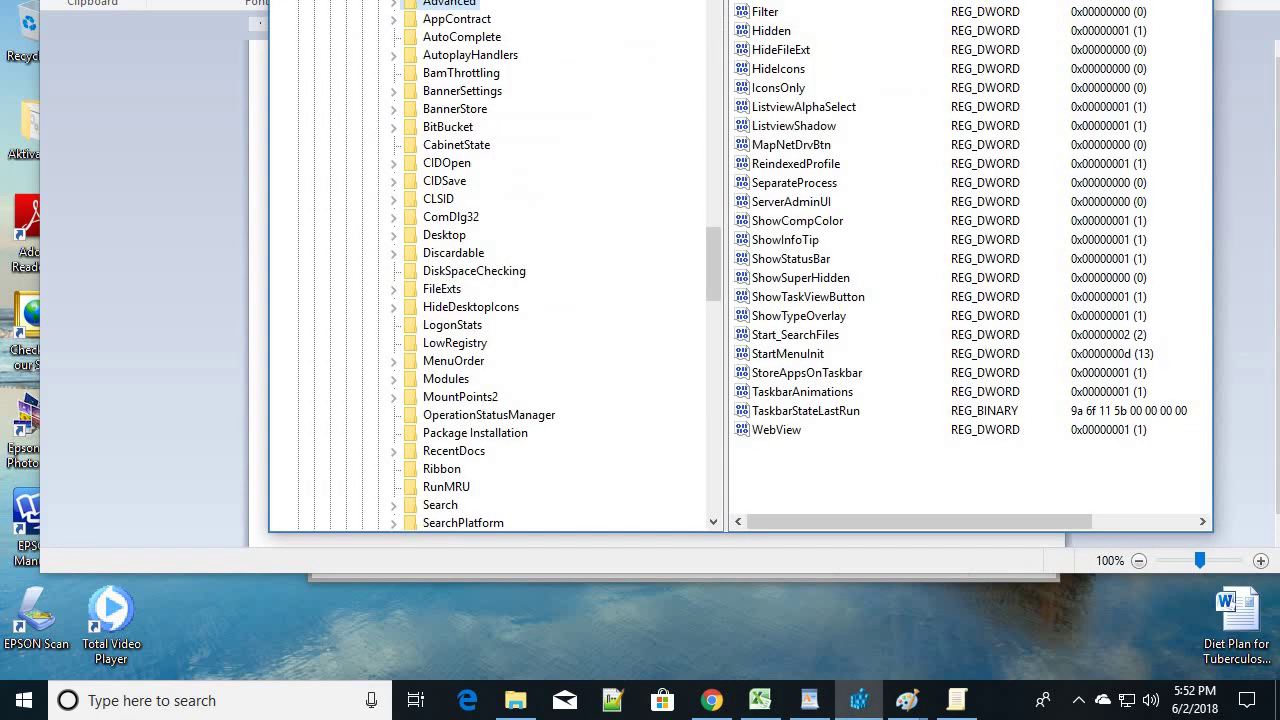
- Position Registry Editor and expand HKEY_CURRENT_USER and its Software key
left_click_drag(590, 0, 603, 44)
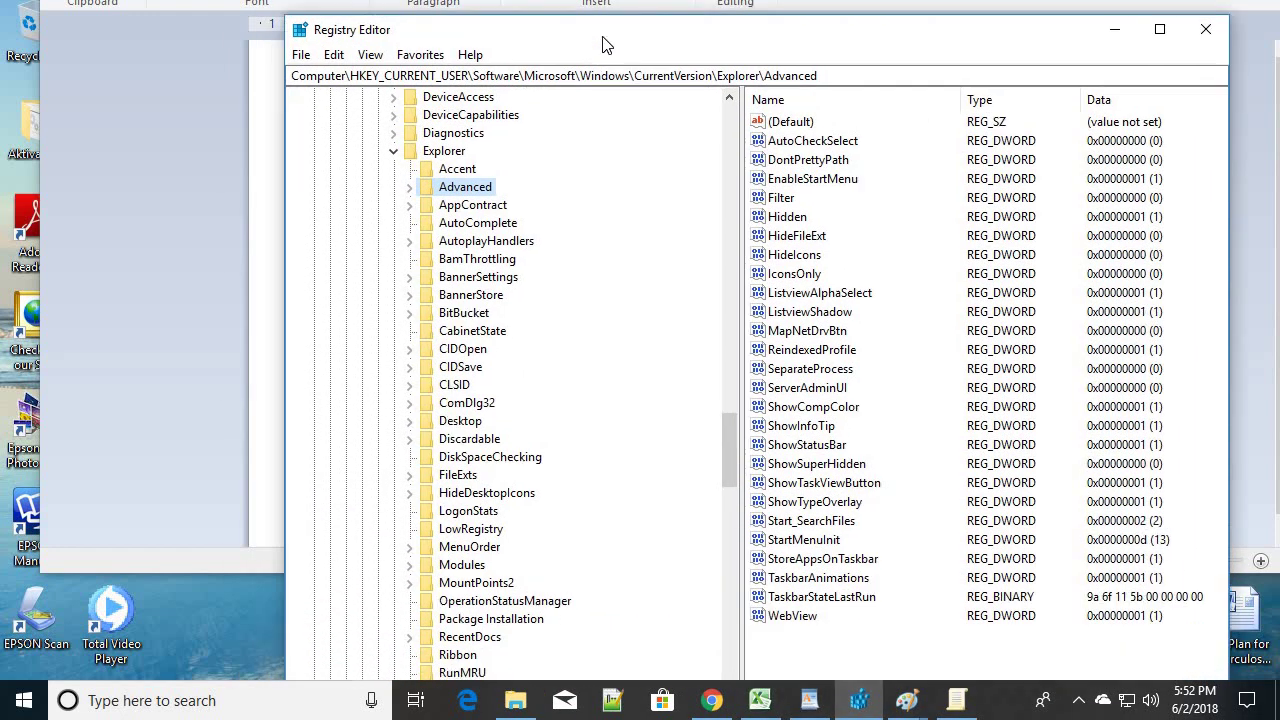
scroll(580, 228, "up", 20)
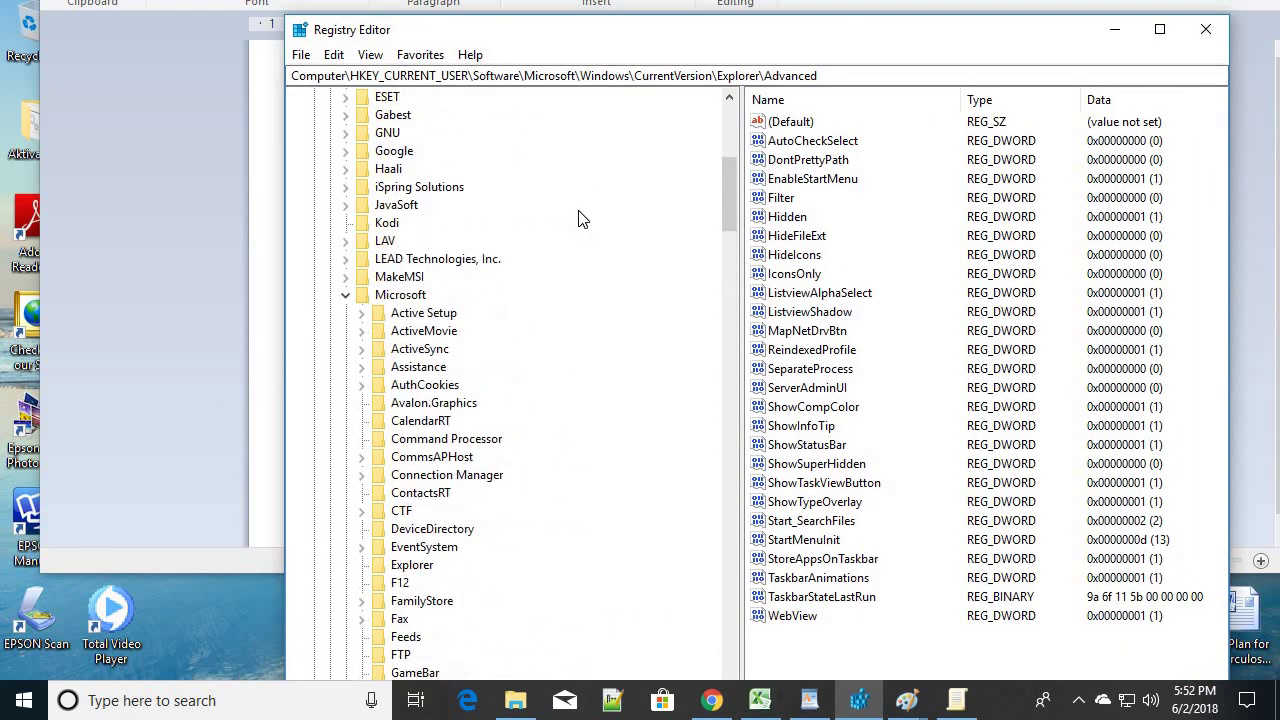
scroll(580, 220, "up", 8)
left_click(313, 133)
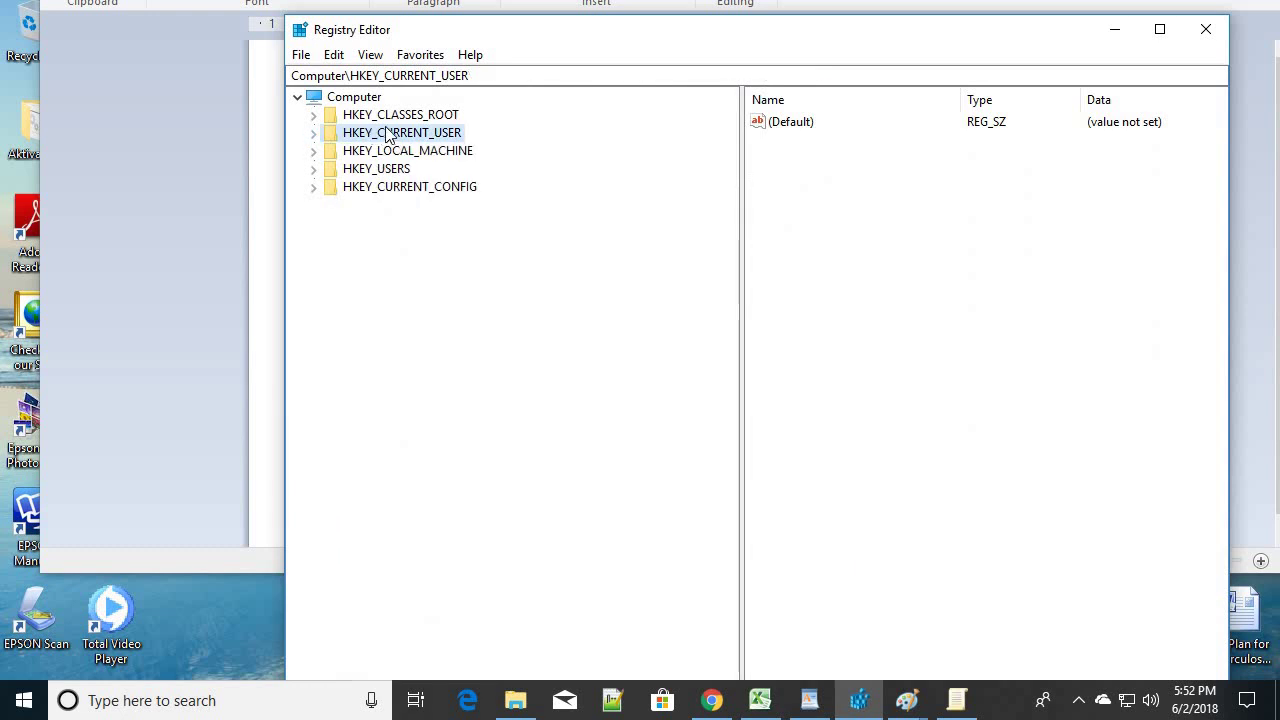
left_click_drag(632, 38, 591, 43)
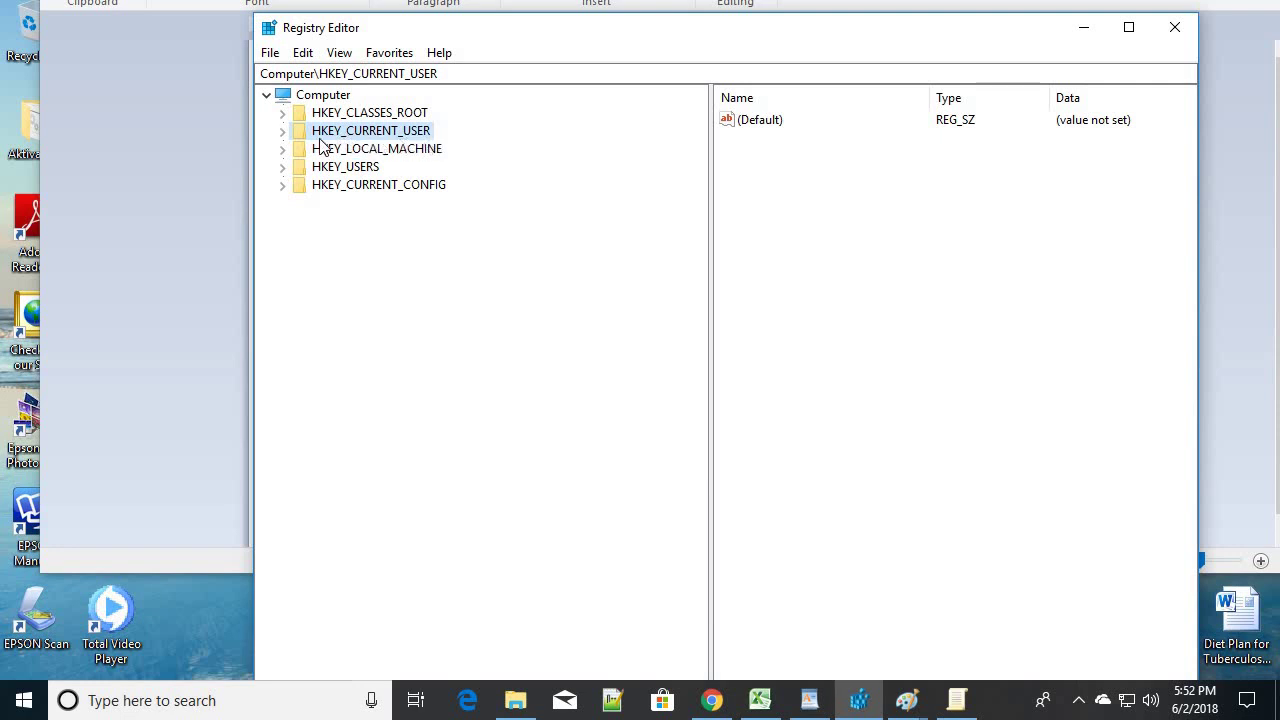
left_click(283, 135)
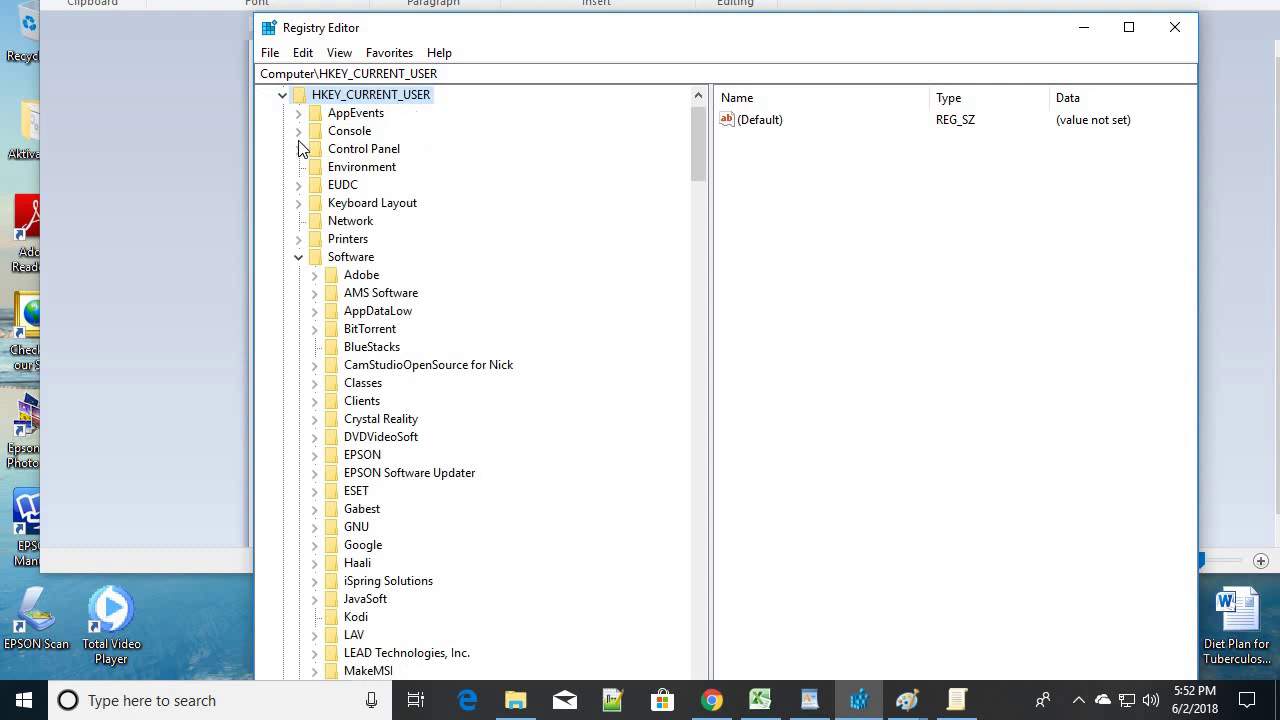
left_click(298, 257)
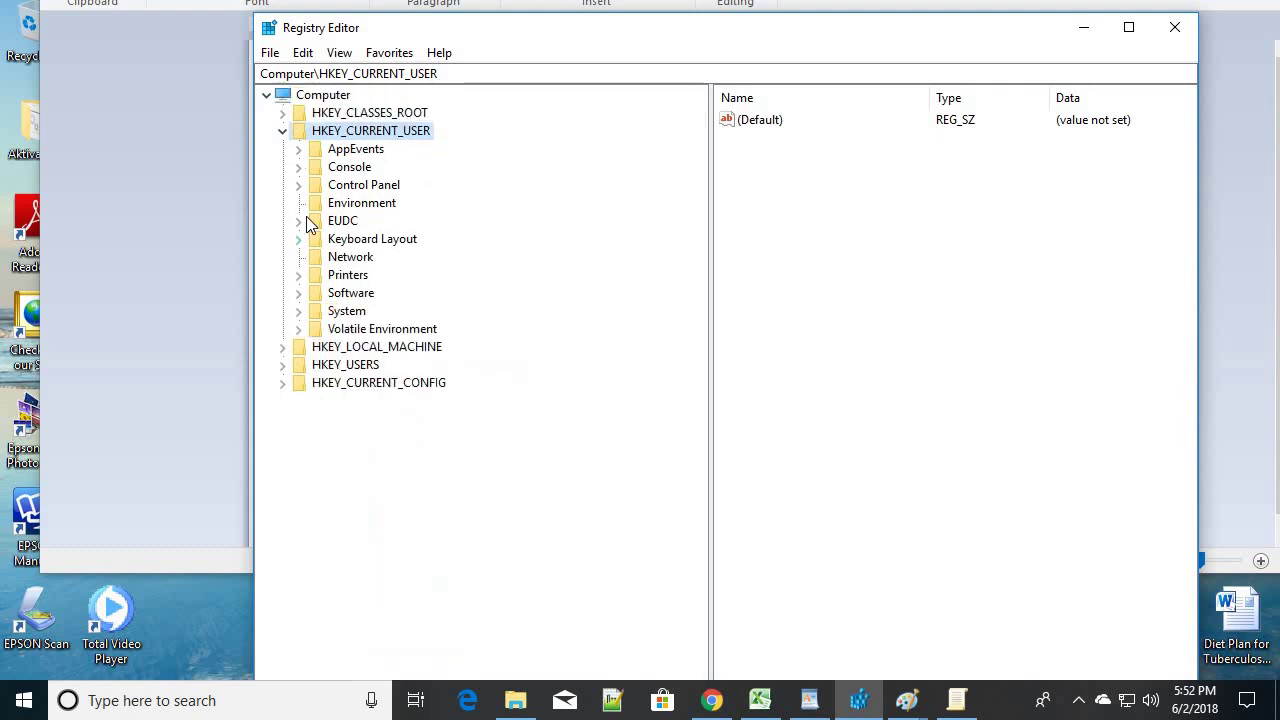
left_click(342, 295)
left_click(297, 293)
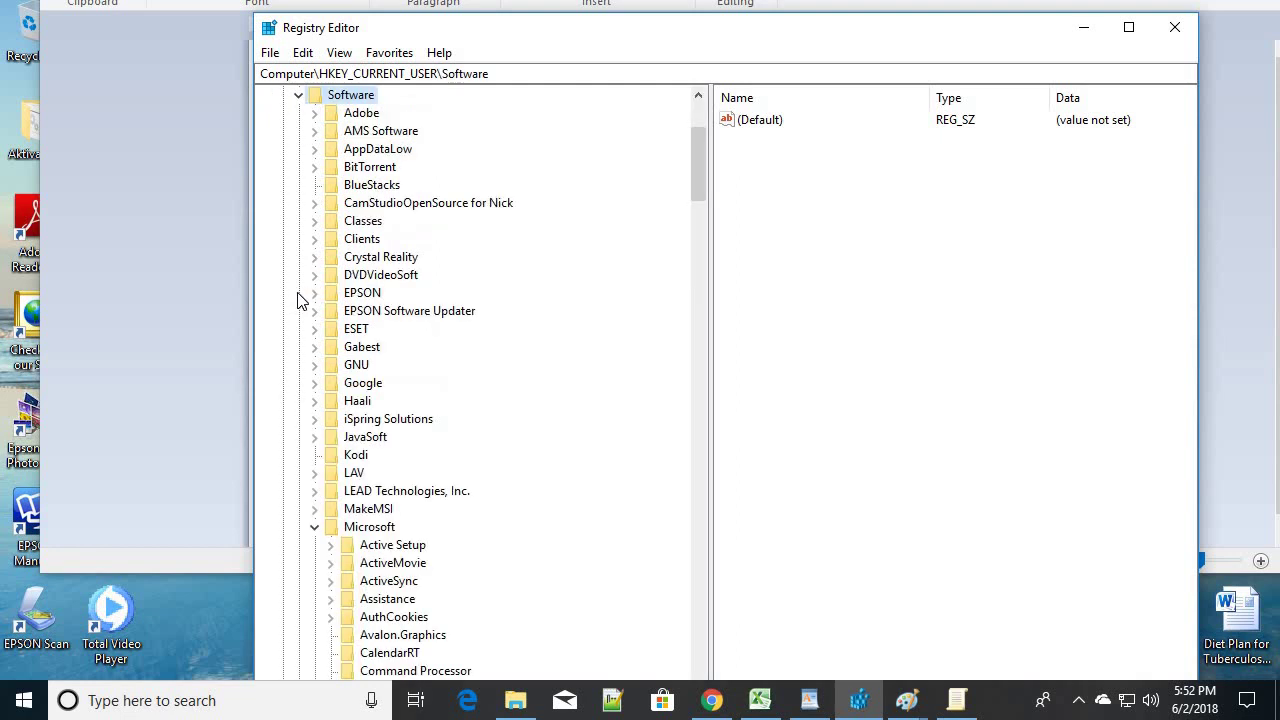
- Expand Software > Microsoft > Windows in the key tree
left_click(315, 527)
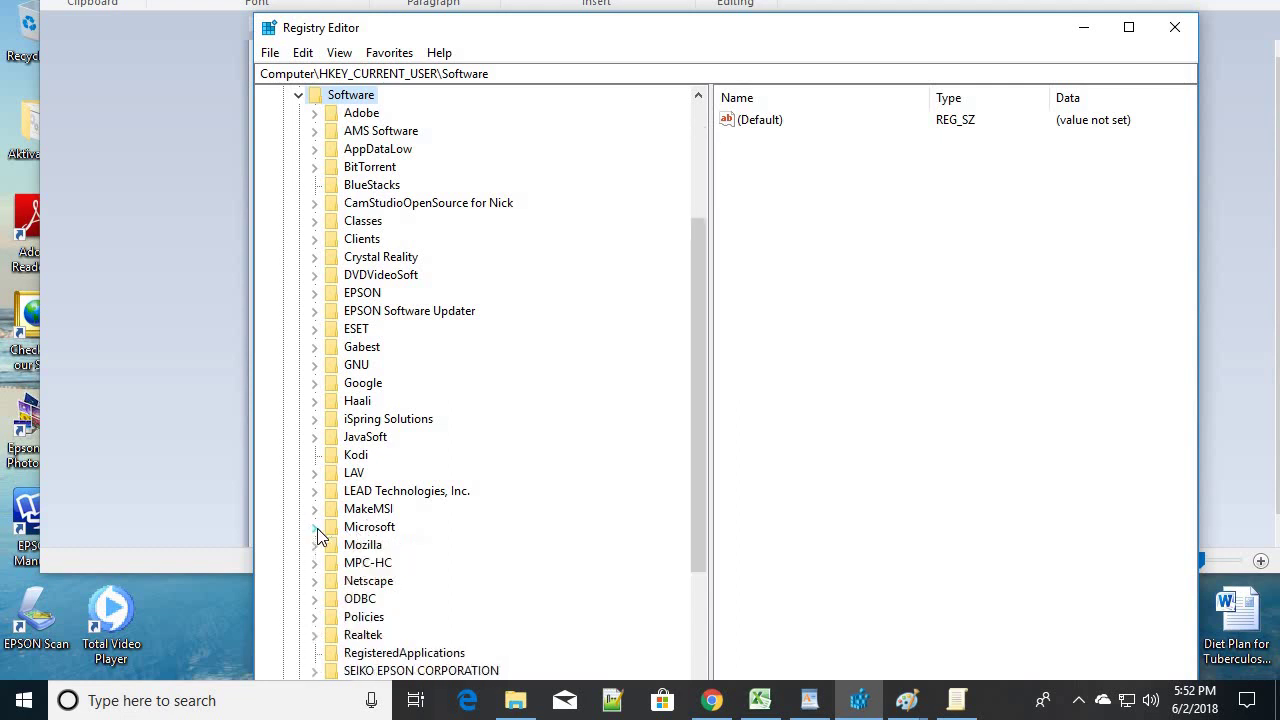
scroll(366, 524, "down", 4)
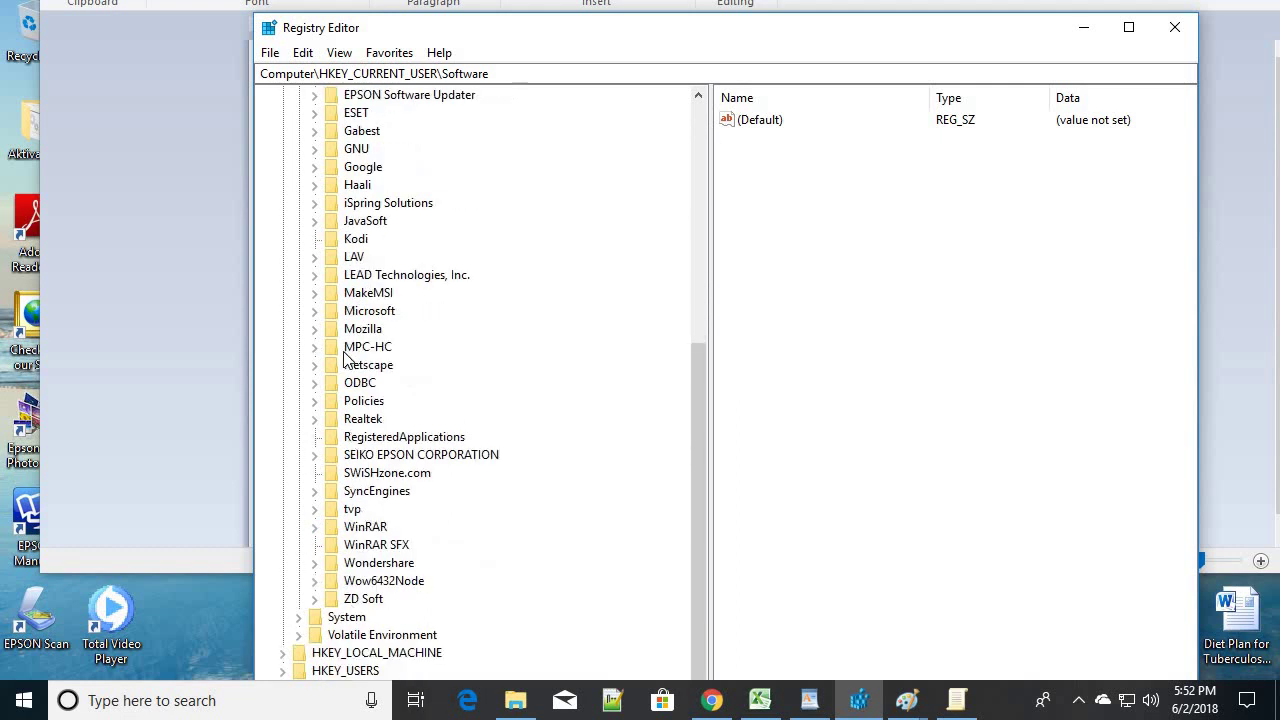
left_click(372, 318)
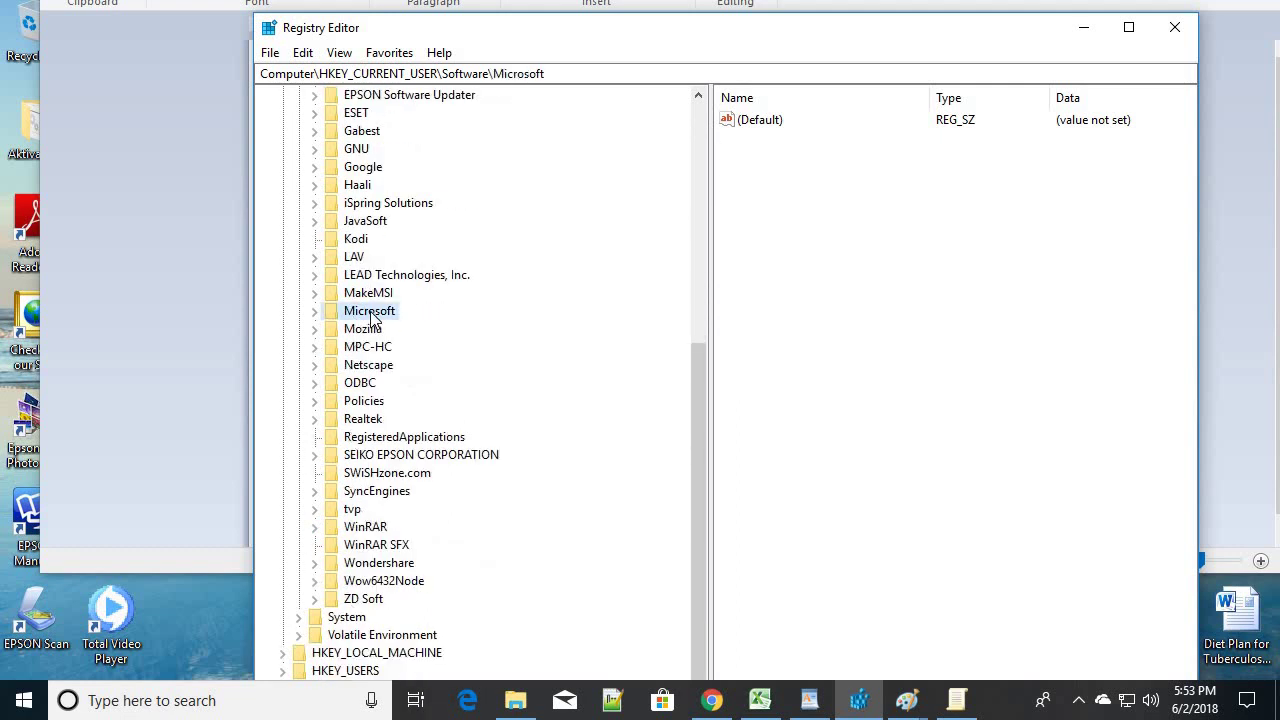
left_click(314, 314)
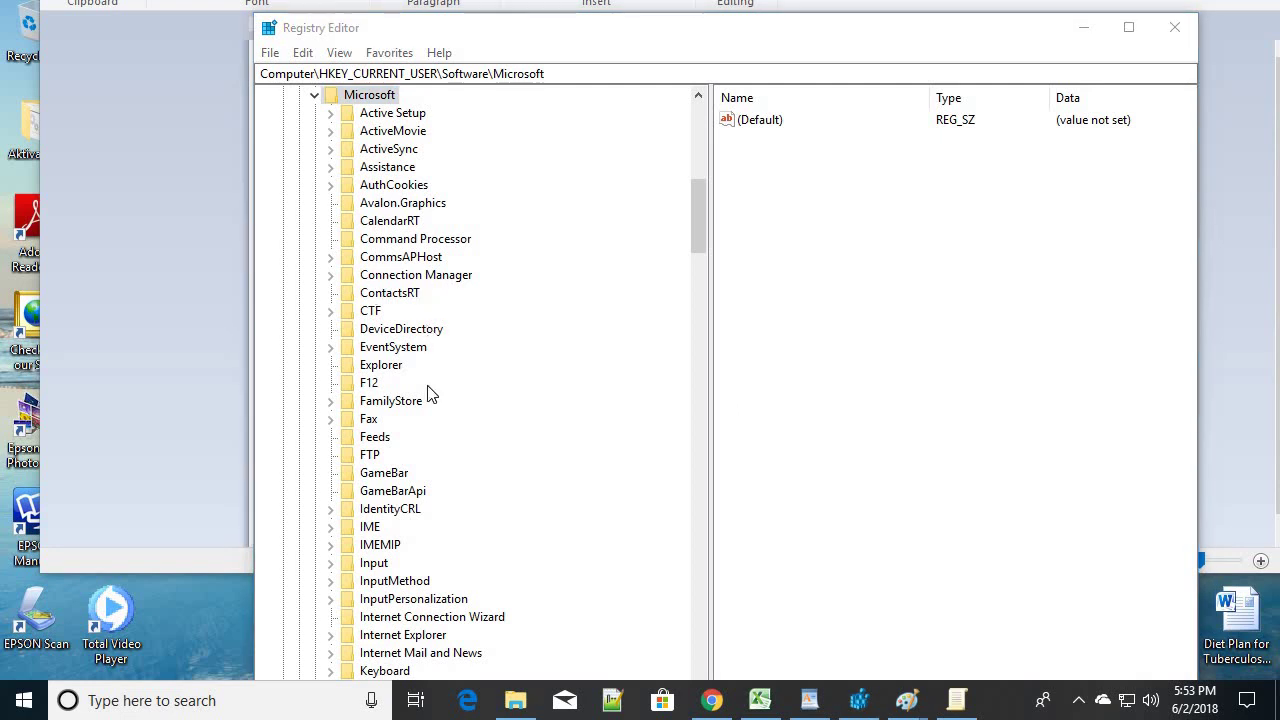
scroll(370, 360, "down", 2)
scroll(372, 360, "down", 8)
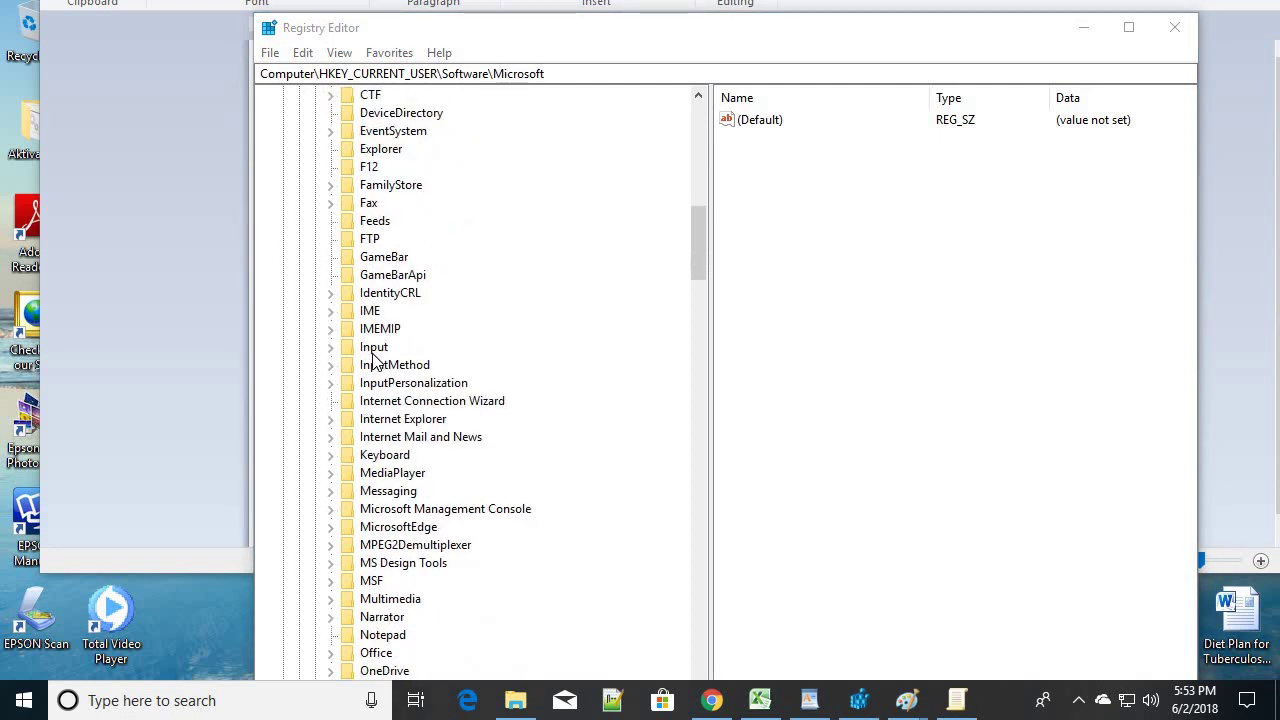
scroll(372, 360, "down", 10)
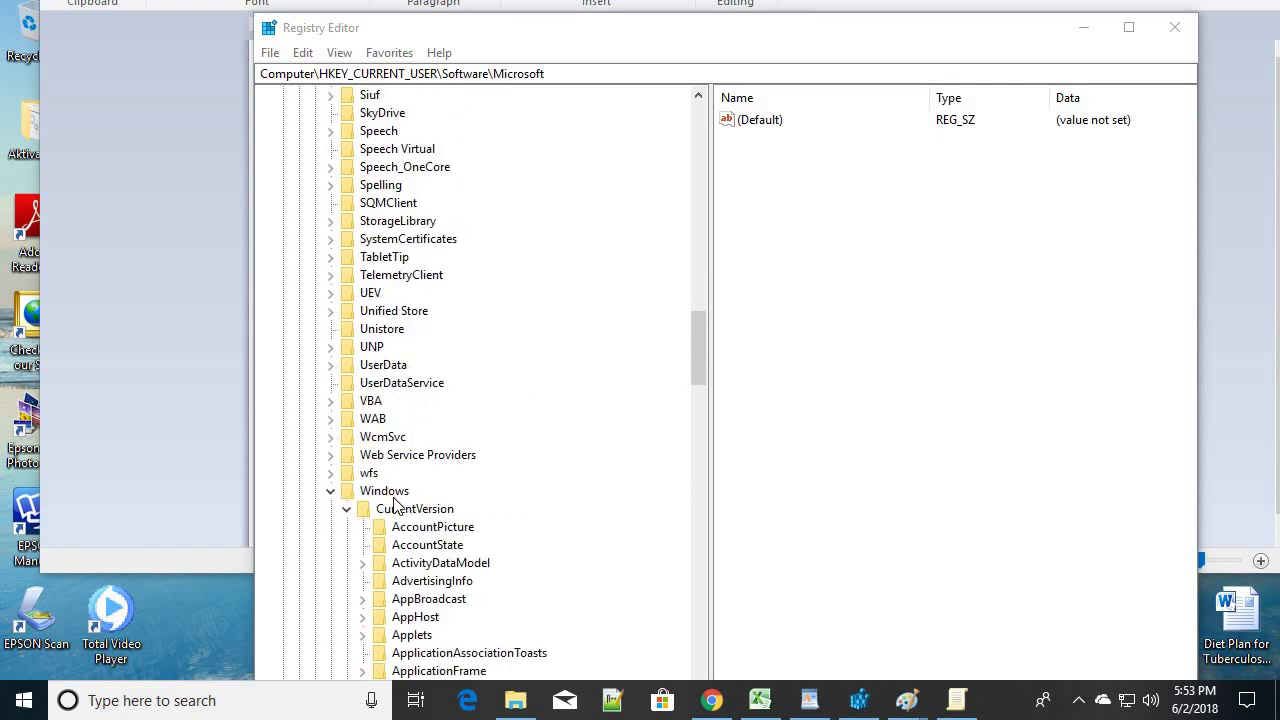
left_click(331, 491)
left_click(381, 494)
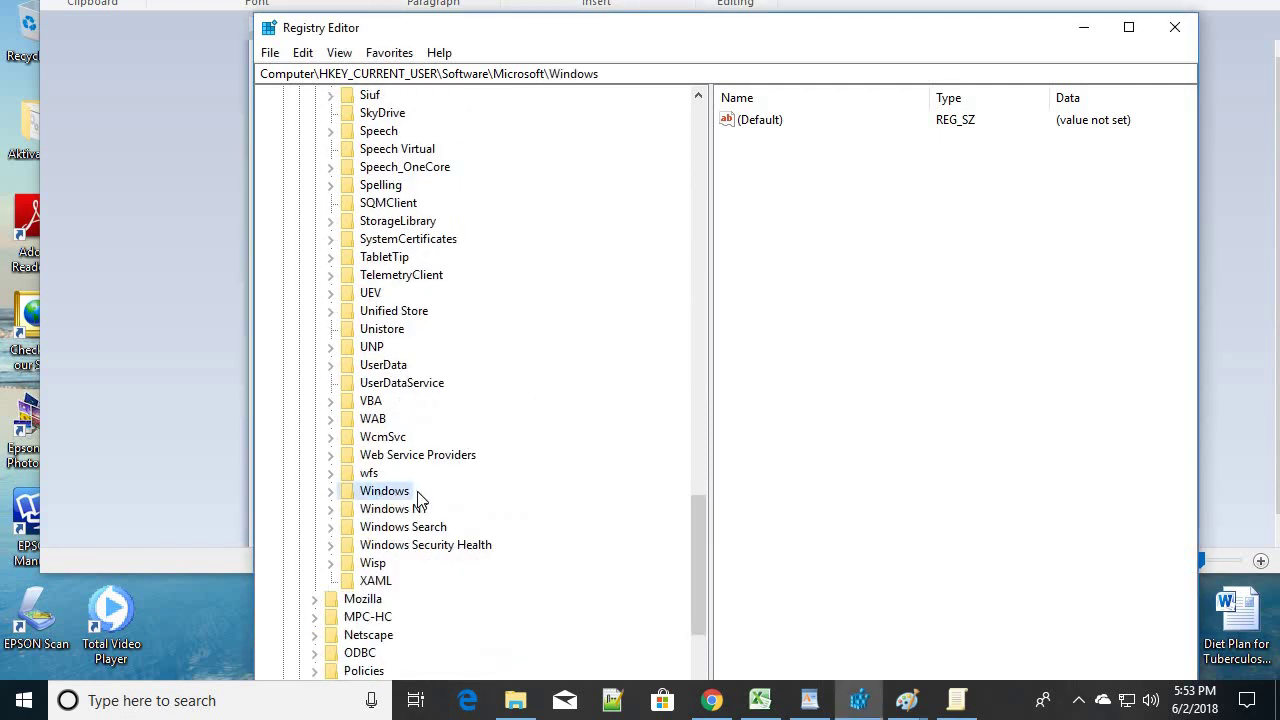
left_click(331, 491)
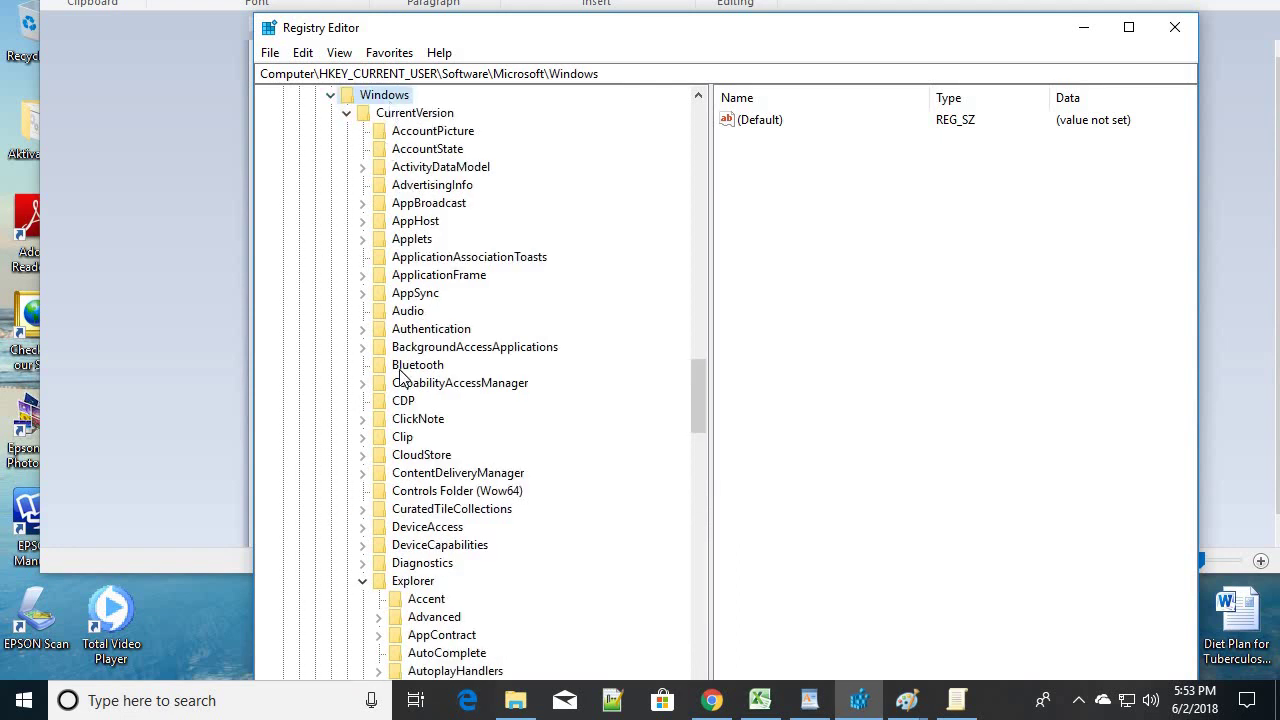
- Widen the tree pane, expand CurrentVersion, and select the Explorer key to list its values
left_click_drag(709, 309, 756, 310)
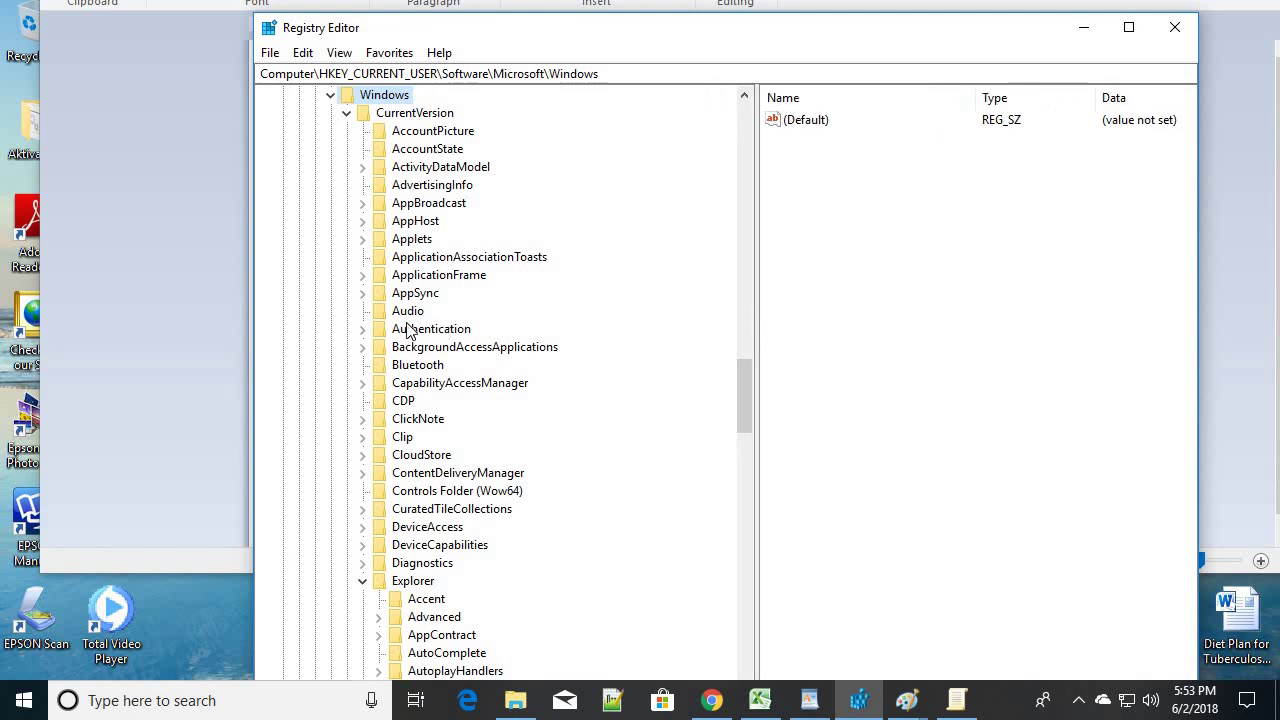
scroll(415, 333, "down", 1)
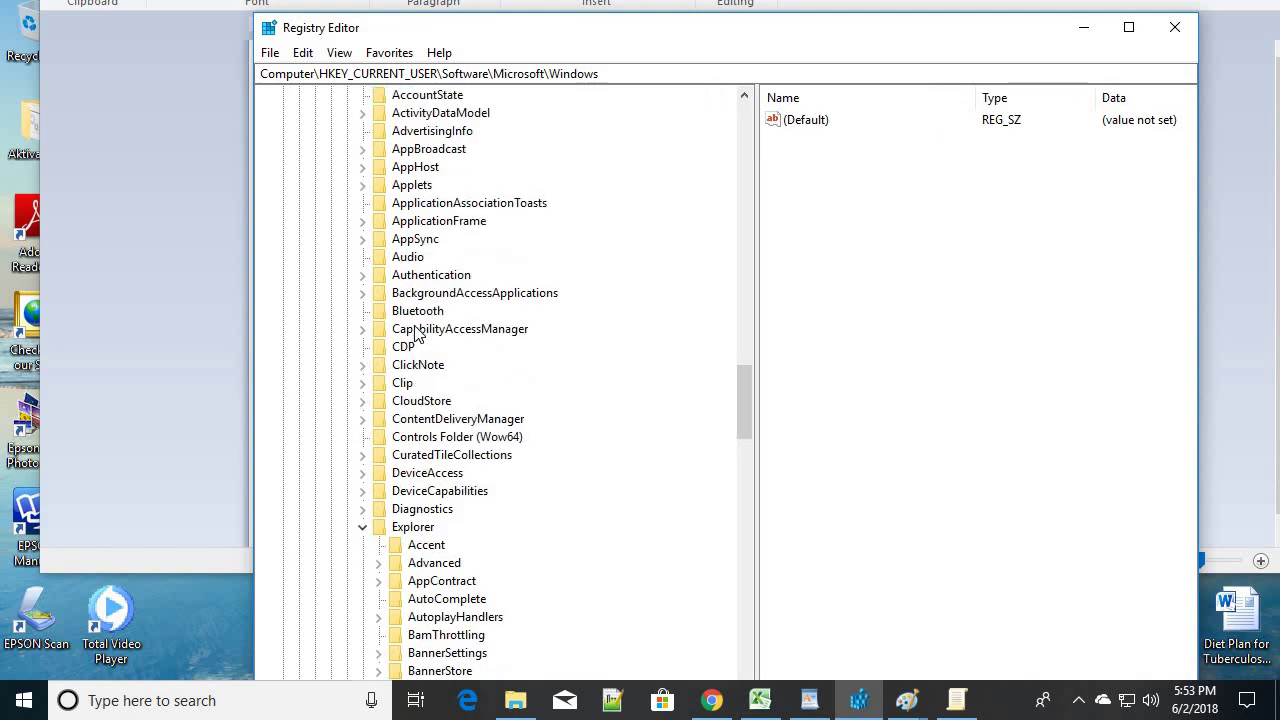
scroll(415, 333, "up", 2)
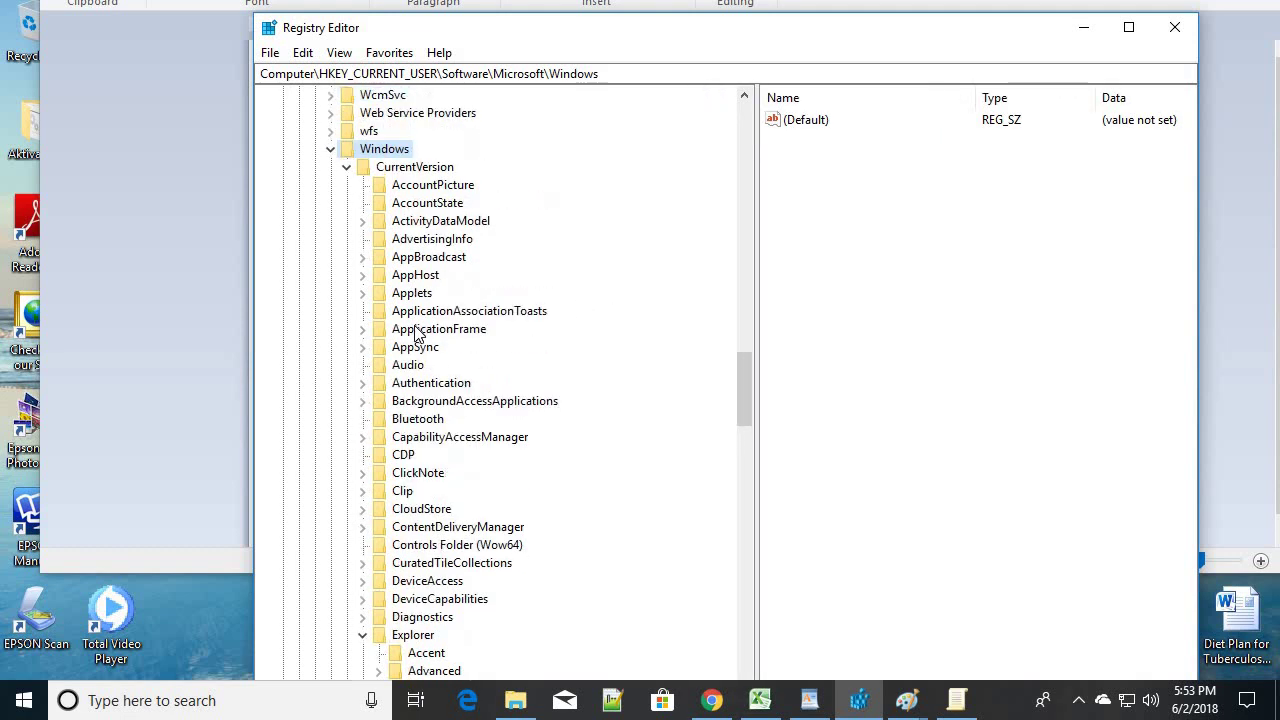
left_click(346, 167)
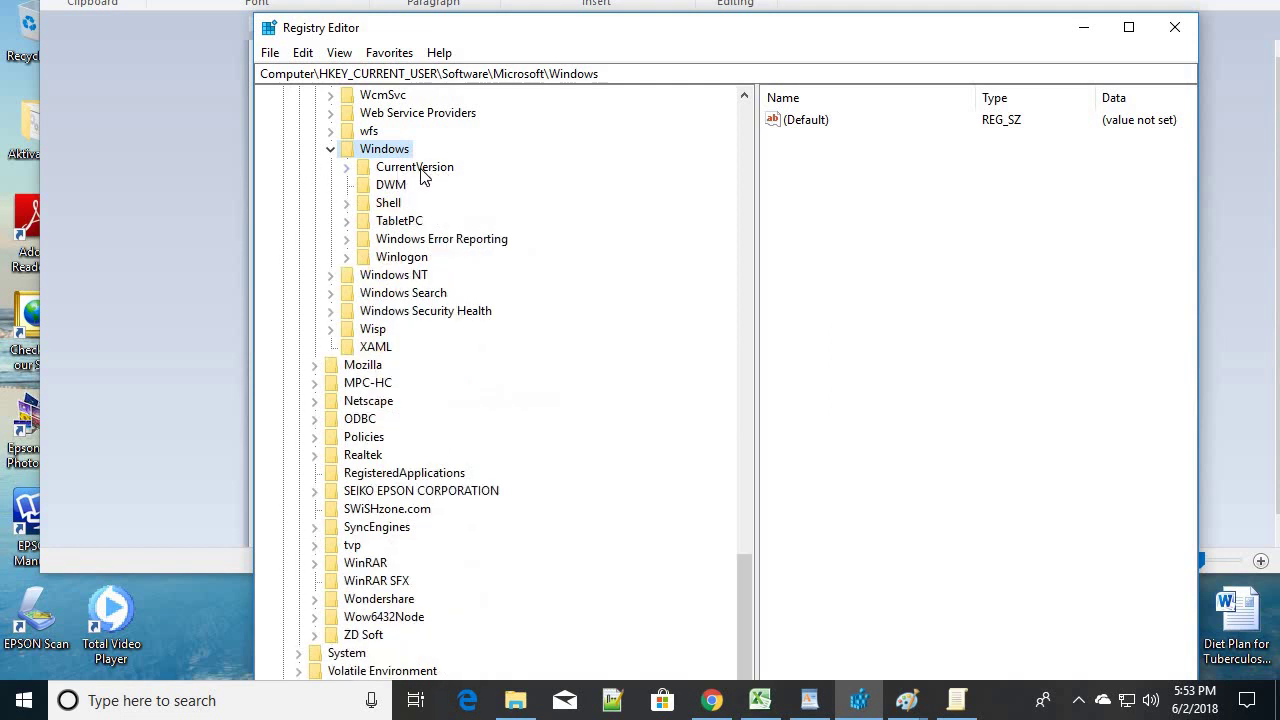
left_click(421, 172)
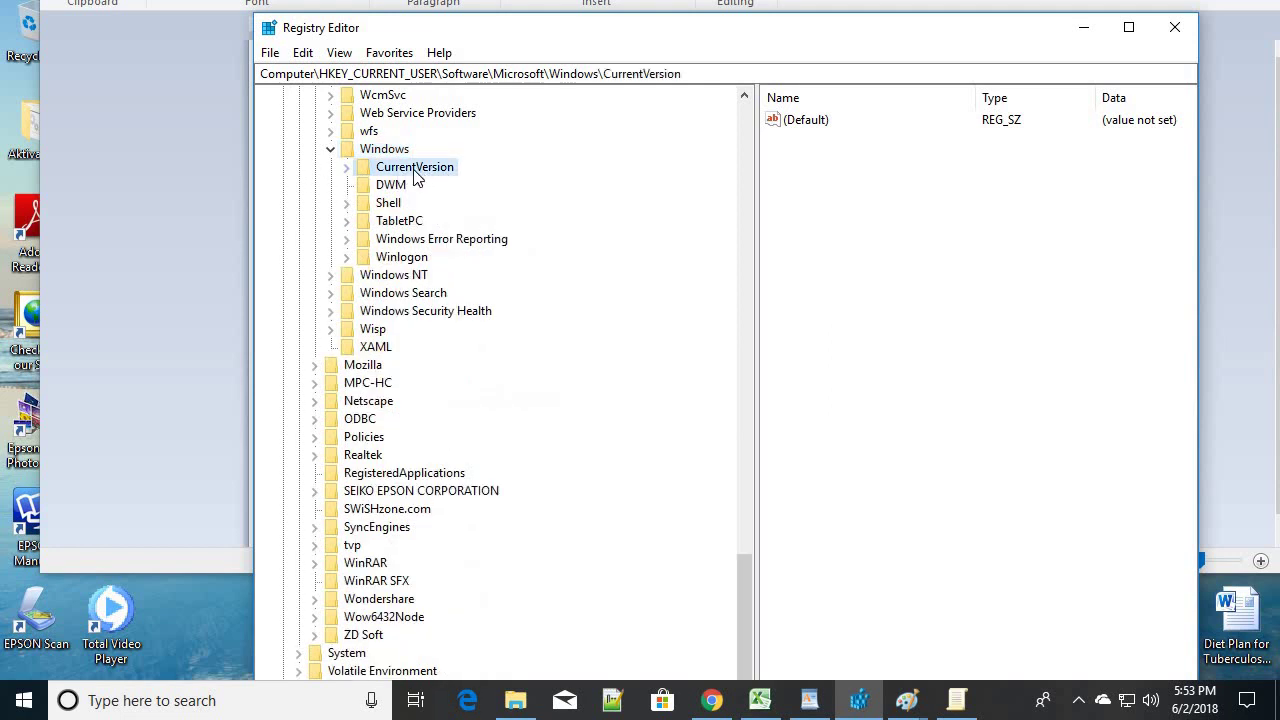
left_click(346, 167)
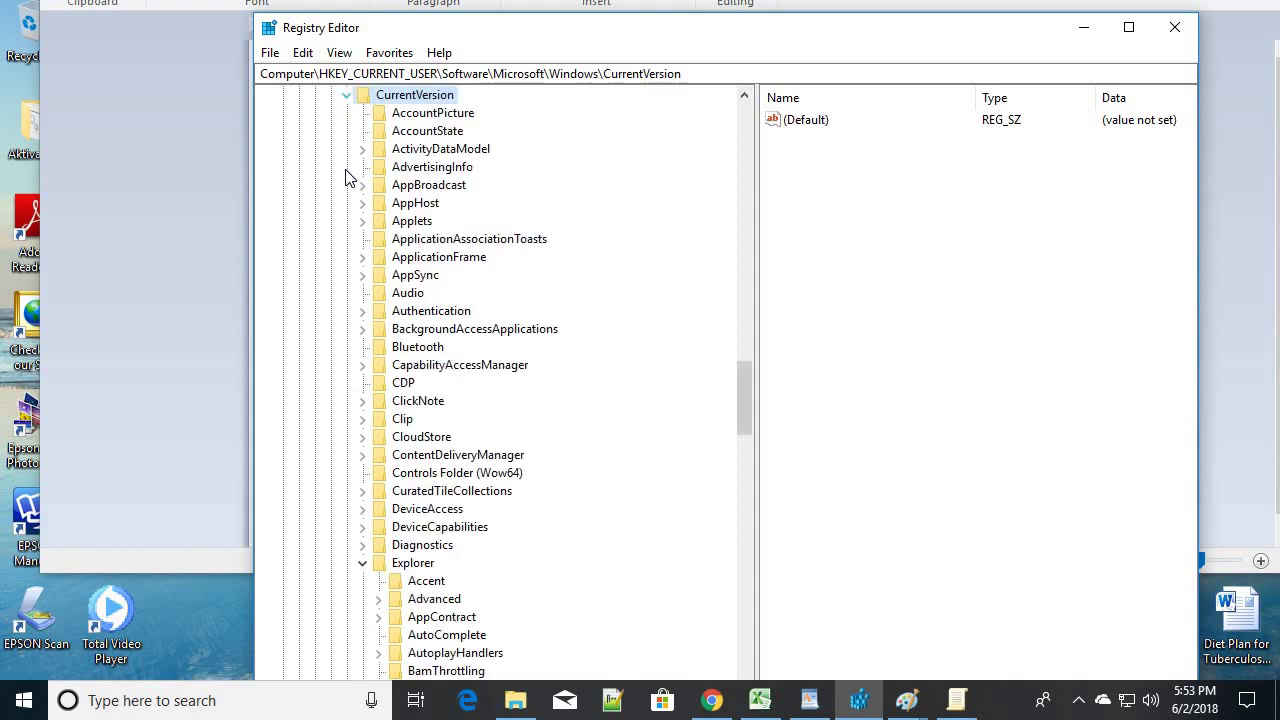
scroll(355, 178, "down", 2)
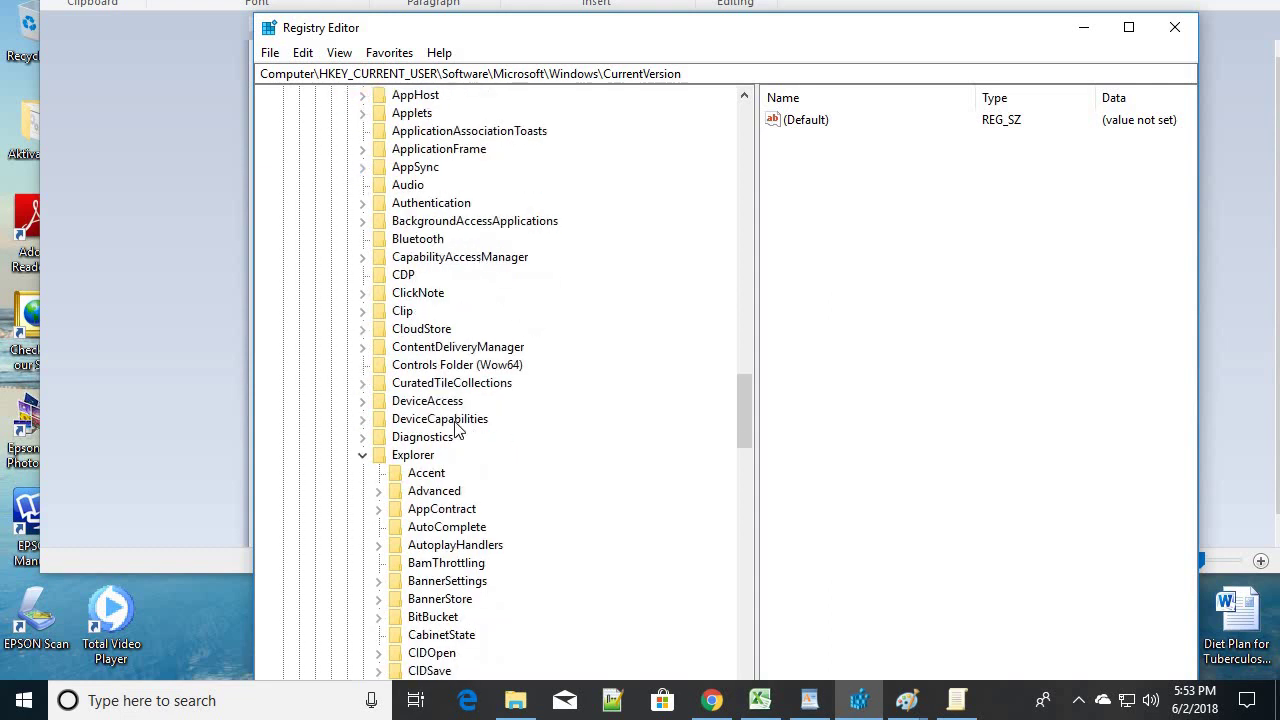
left_click(374, 455)
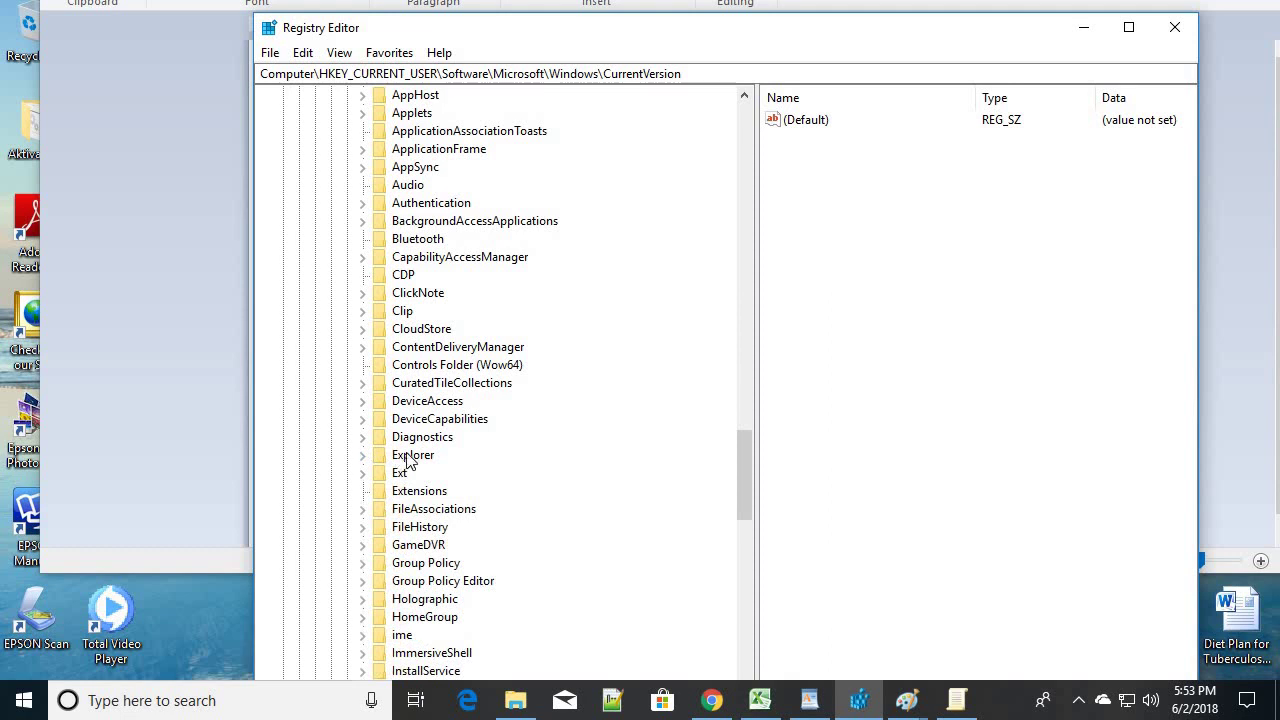
left_click(404, 458)
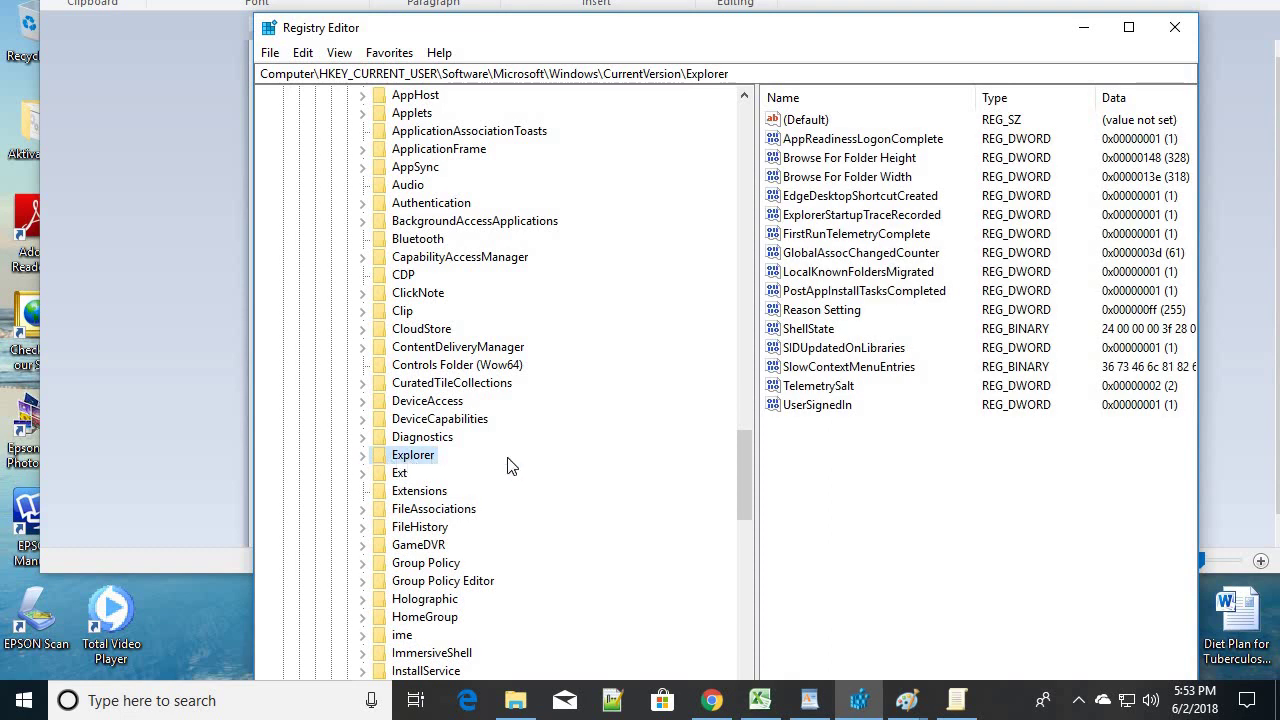
scroll(509, 460, "down", 1)
- Expand the Explorer key and select its Advanced subkey
left_click(364, 403)
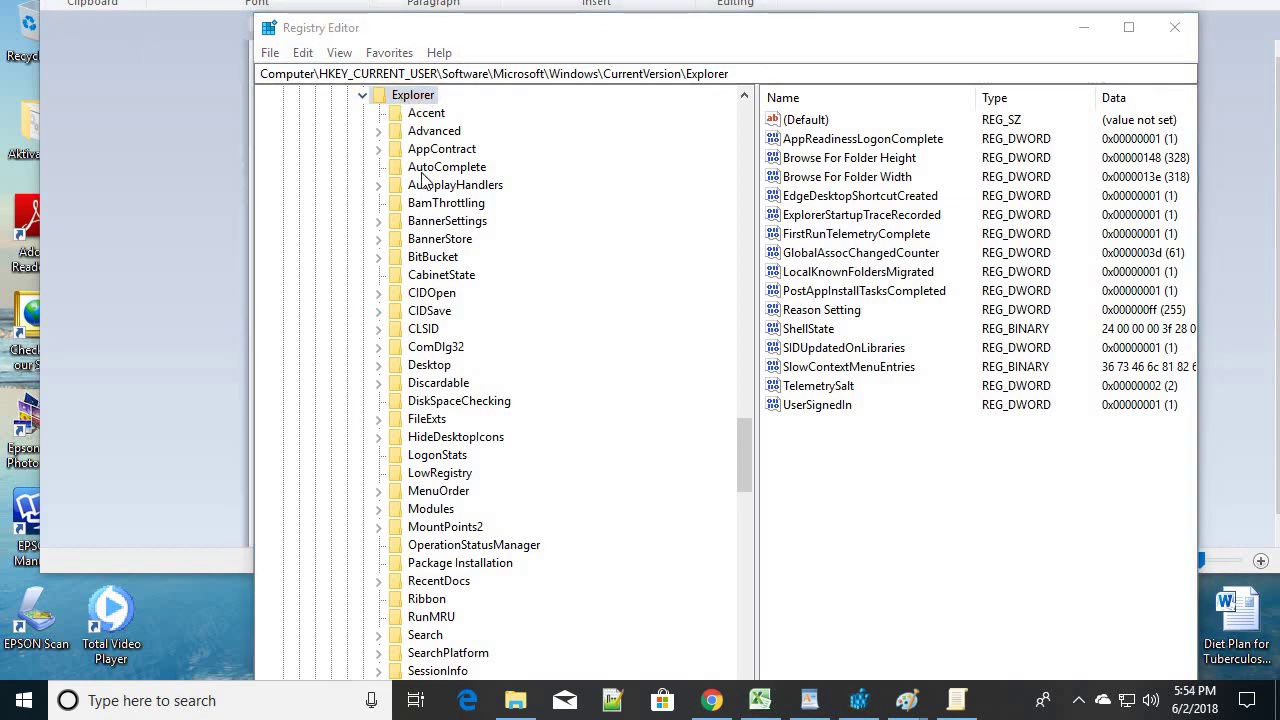
scroll(427, 323, "down", 2)
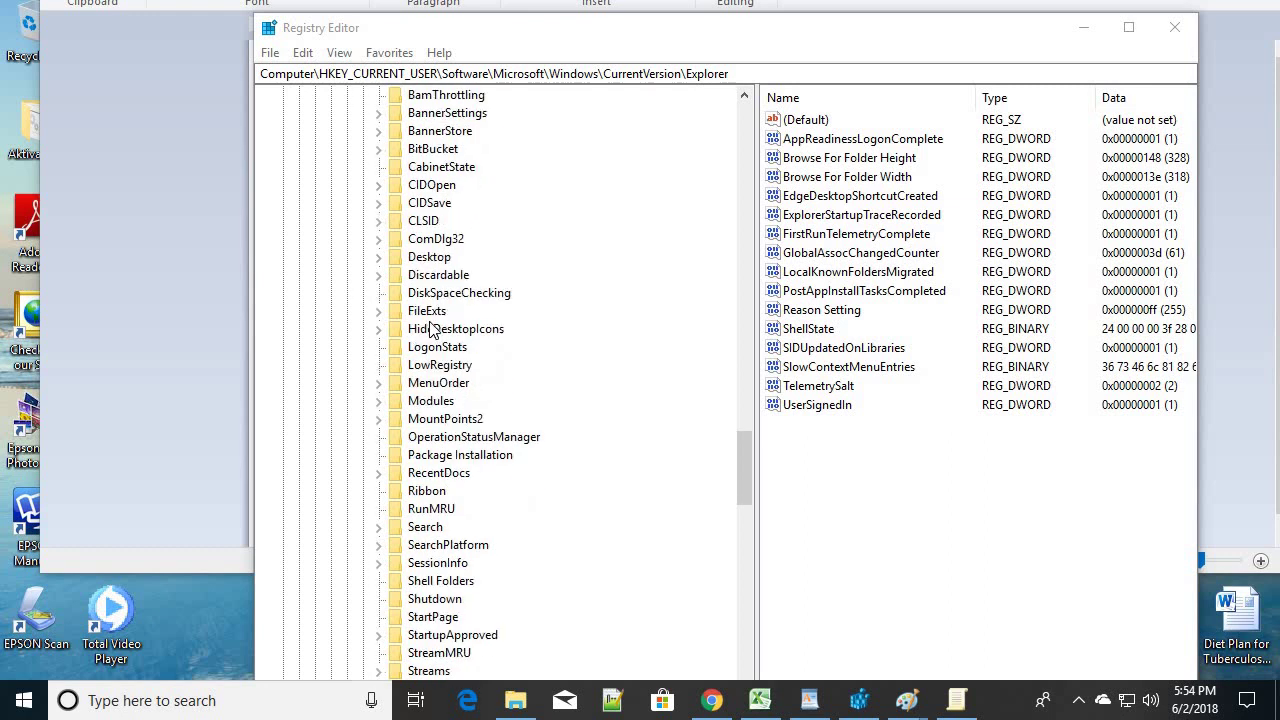
scroll(428, 334, "down", 2)
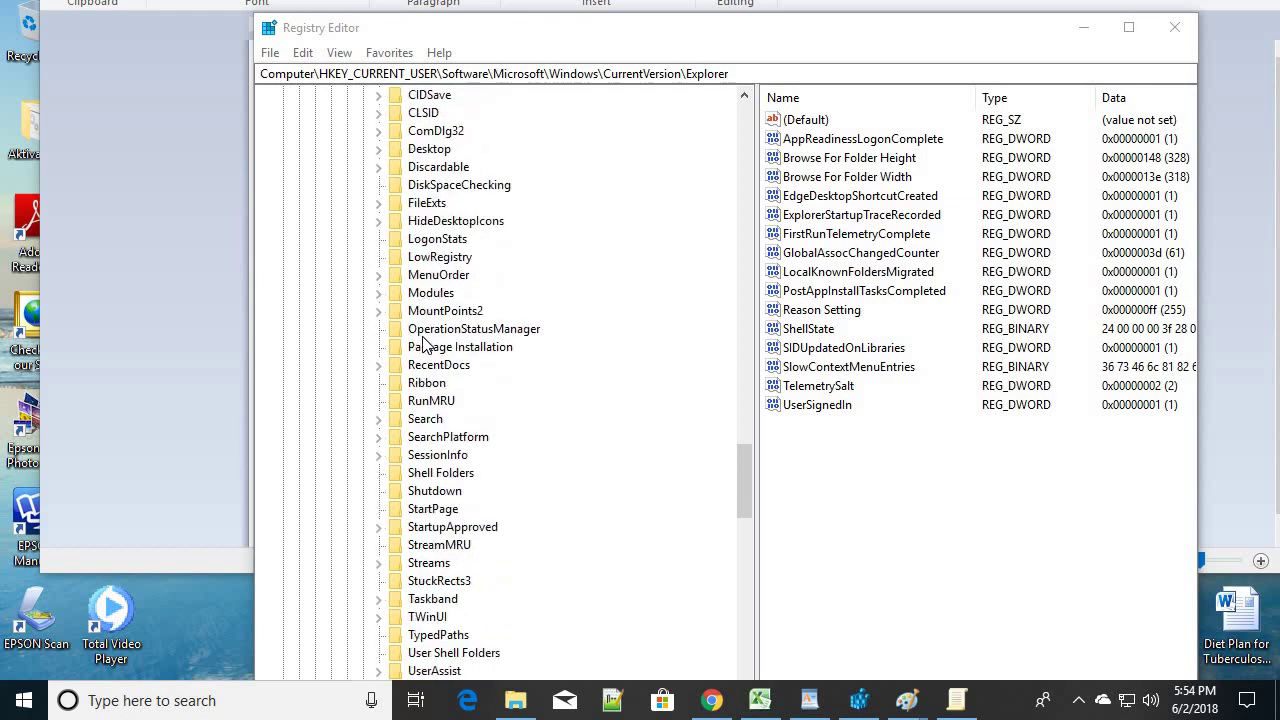
scroll(427, 340, "down", 2)
scroll(427, 340, "up", 7)
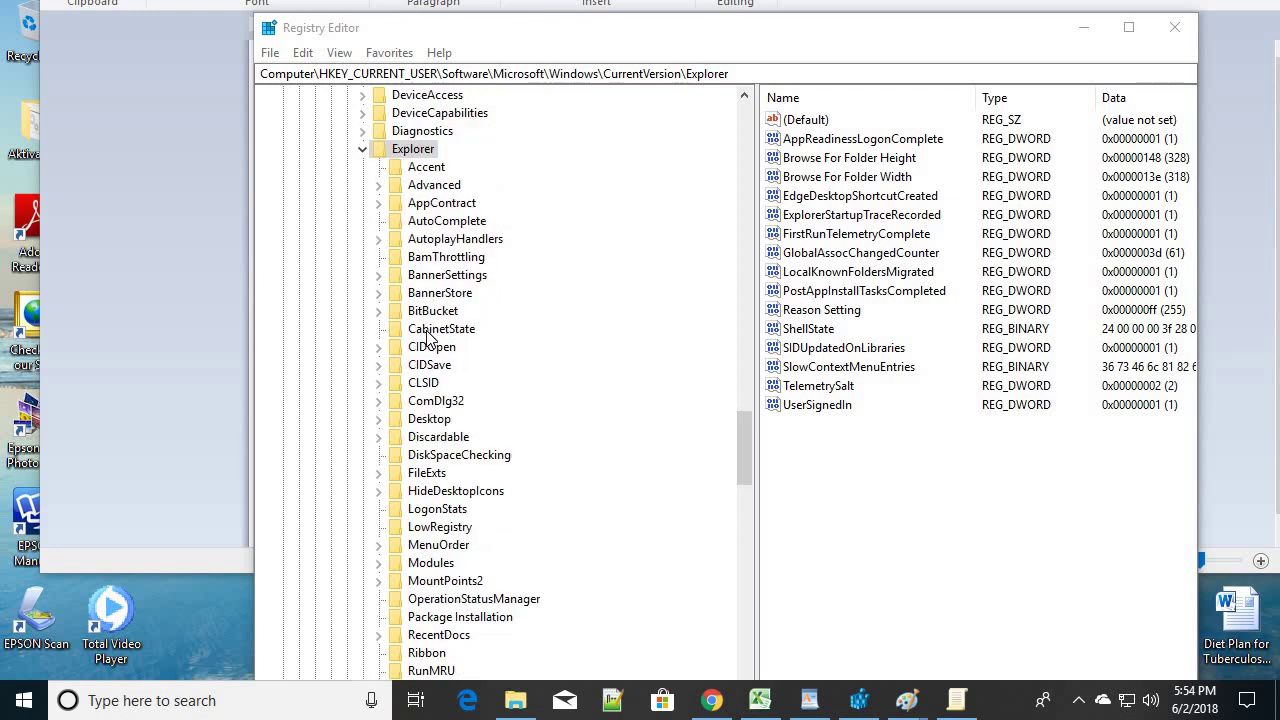
left_click(433, 188)
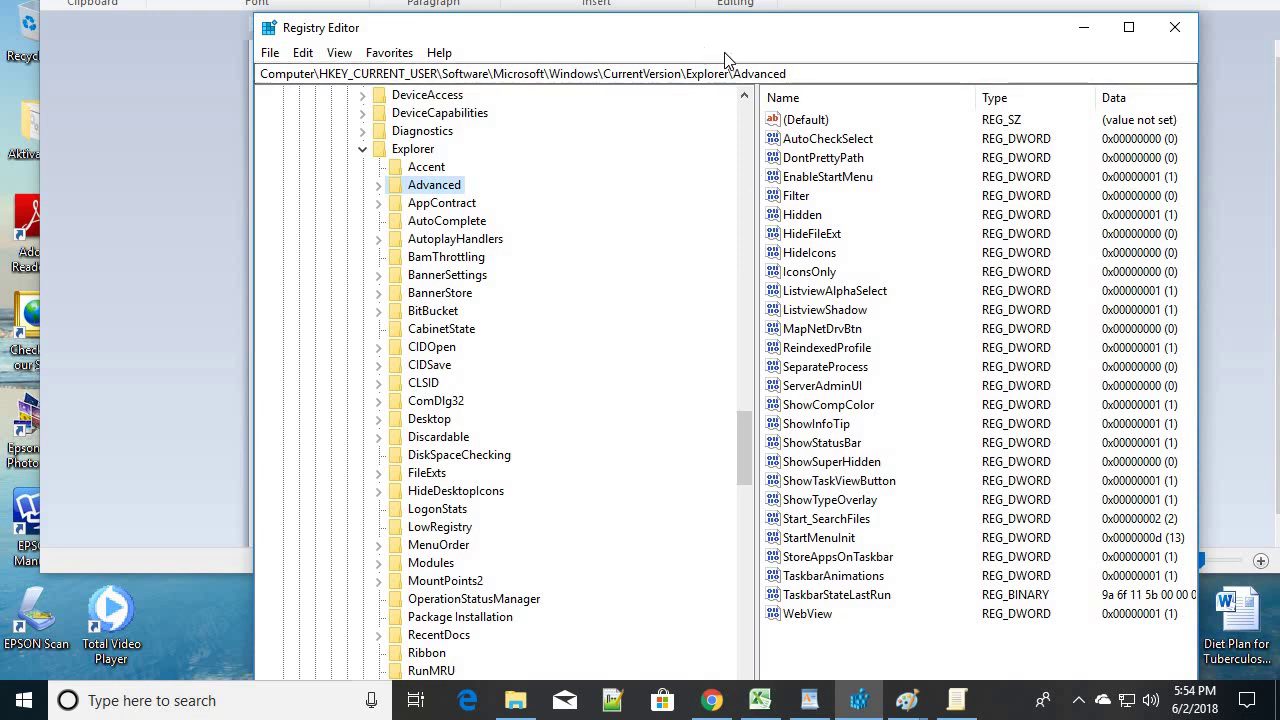
- Move and widen Registry Editor, then select the ShowTaskViewButton REG_DWORD value (1)
left_click_drag(771, 40, 625, 20)
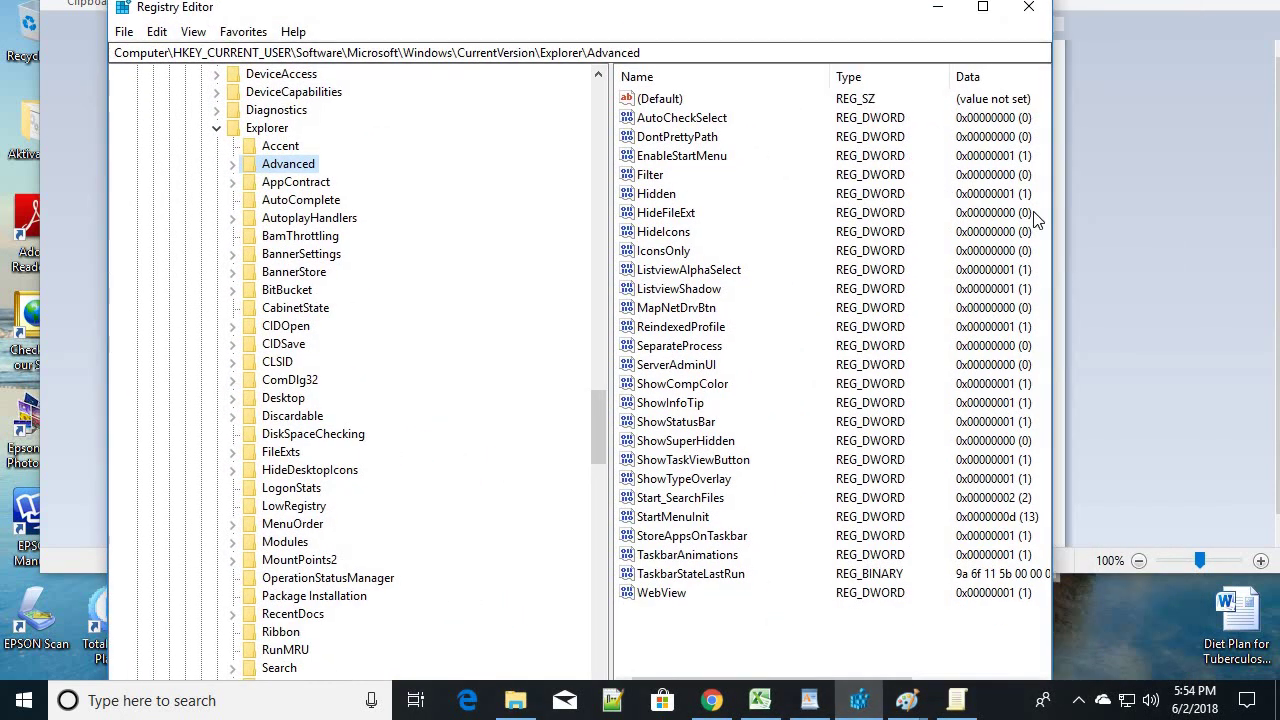
left_click_drag(1051, 218, 1137, 245)
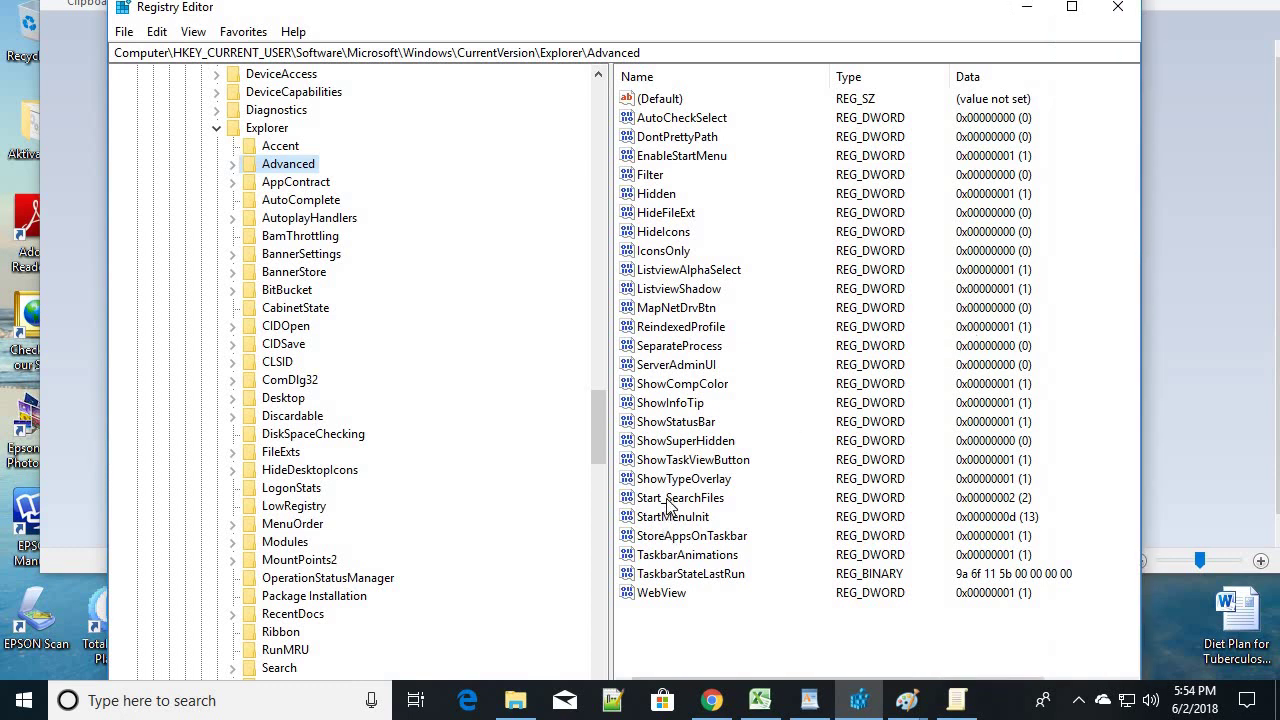
left_click(672, 463)
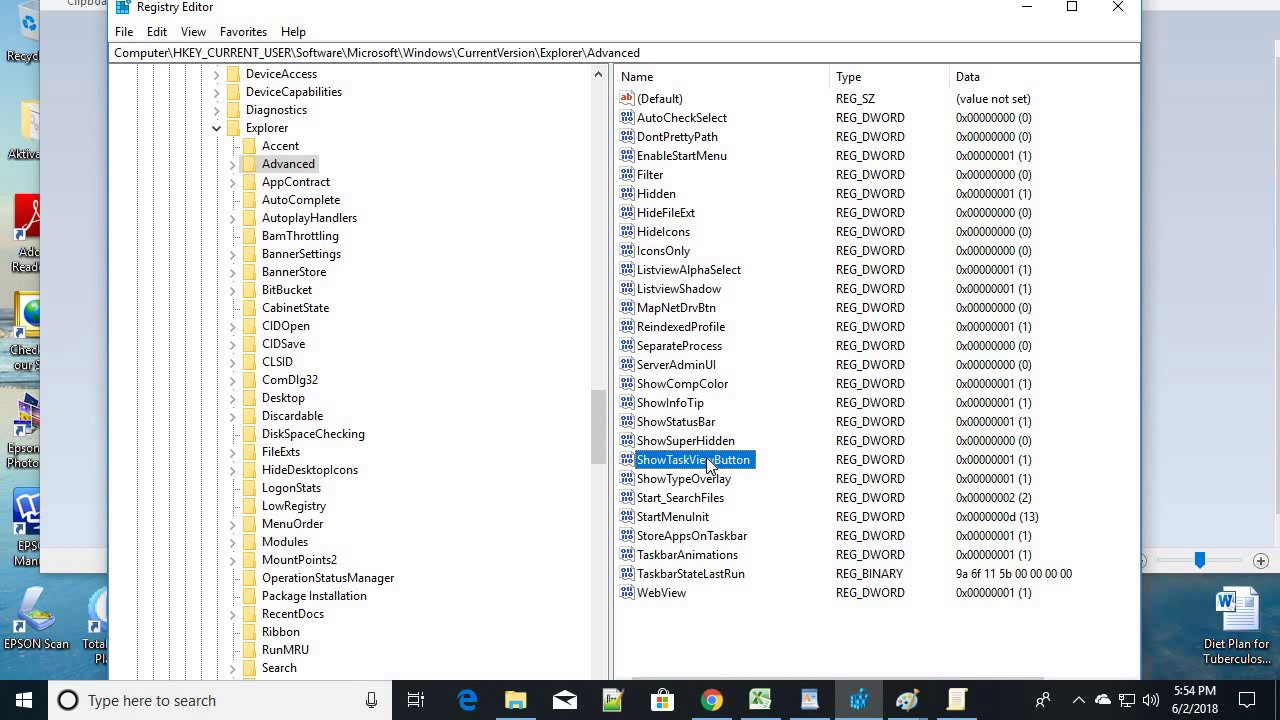
- Change the ShowTaskViewButton value data from 1 to 0
right_click(706, 465)
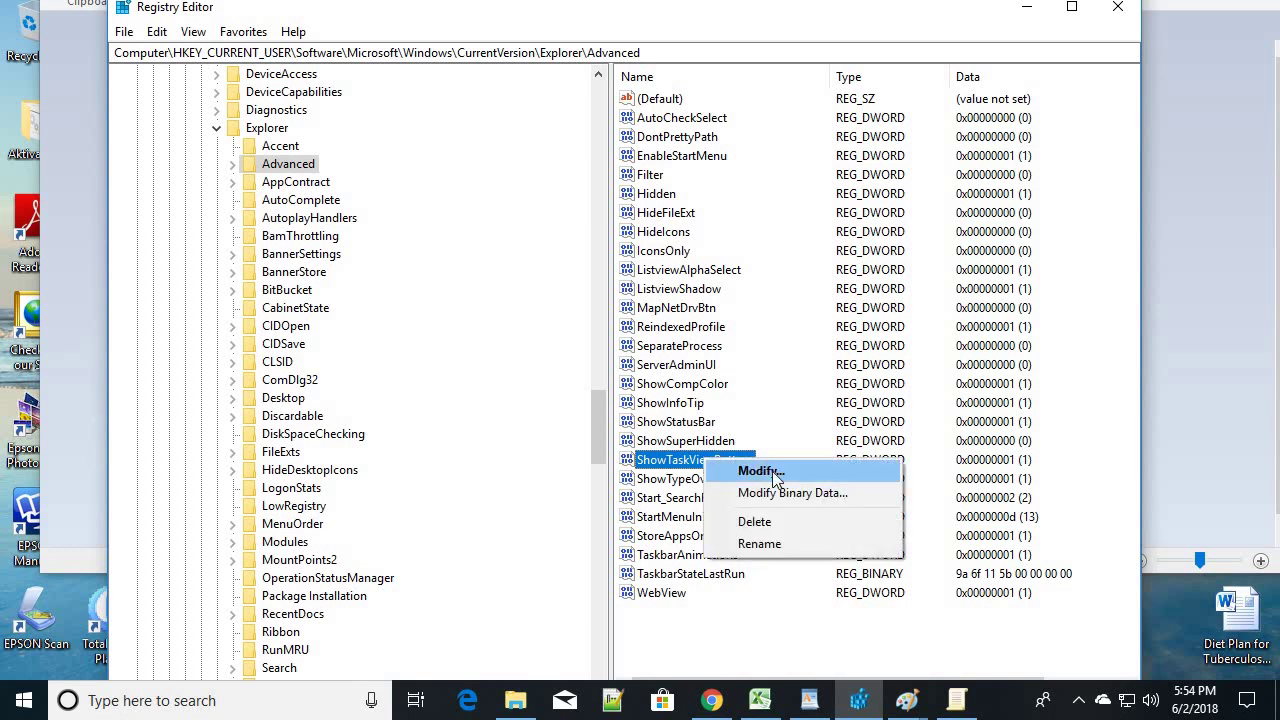
left_click(772, 471)
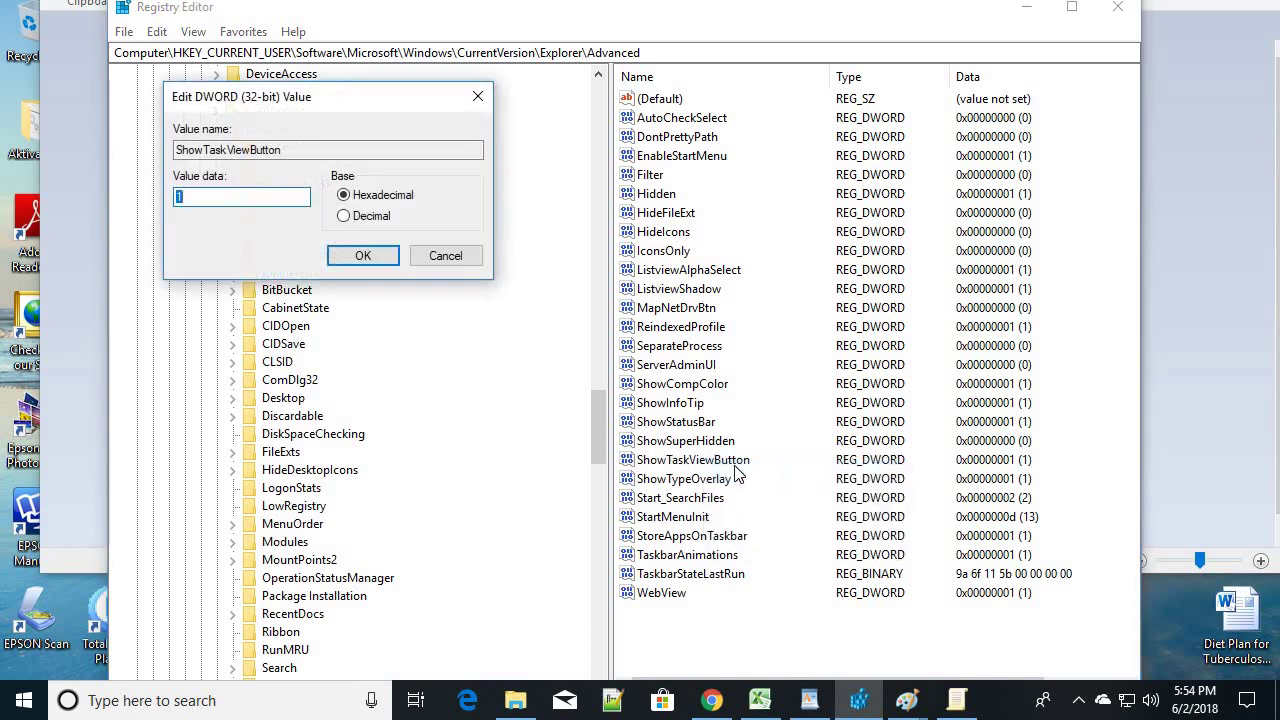
left_click(196, 196)
left_click_drag(196, 196, 114, 204)
type("0")
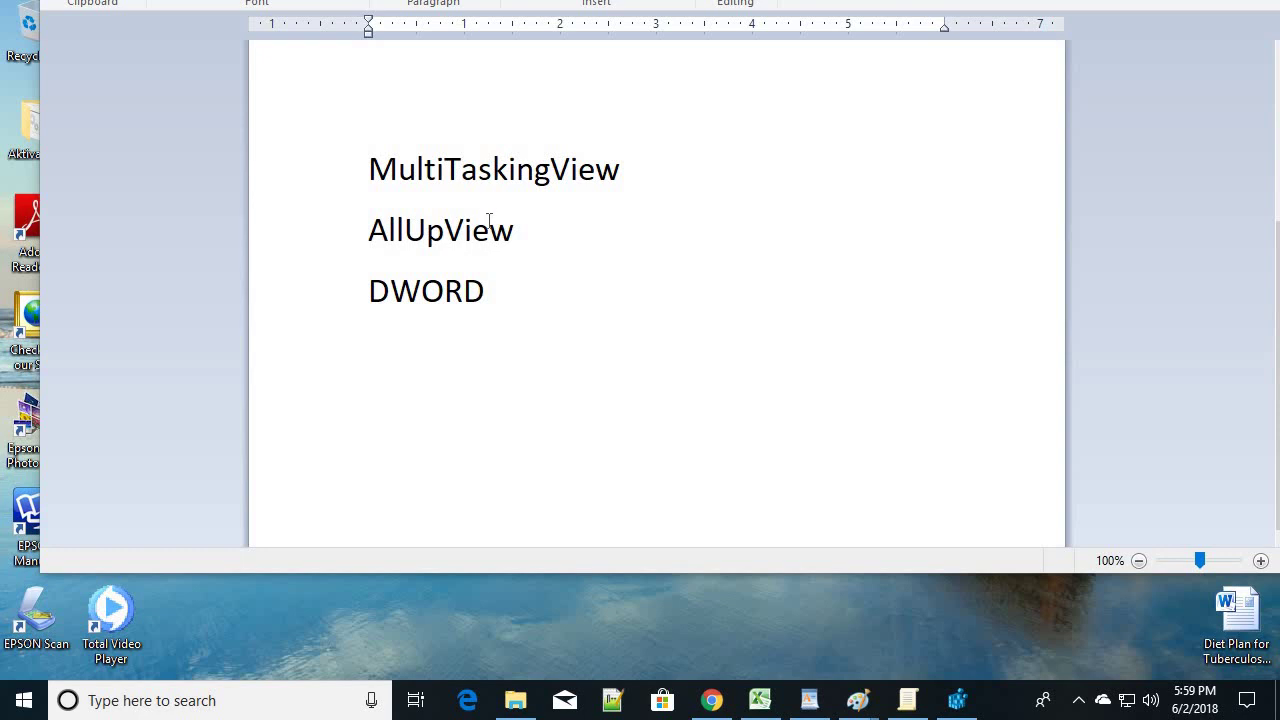
- Check the Win+R line at the top of the notes and relaunch Registry Editor with regedit
scroll(489, 221, "up", 5)
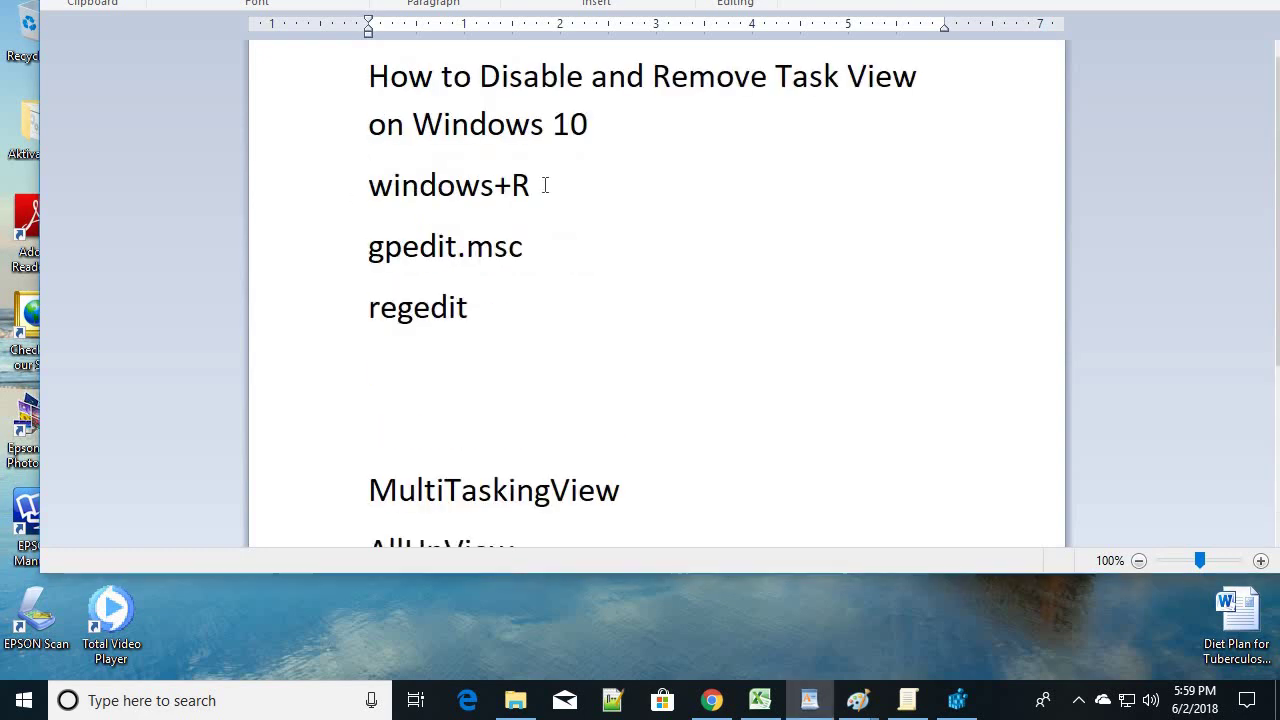
left_click_drag(540, 185, 337, 193)
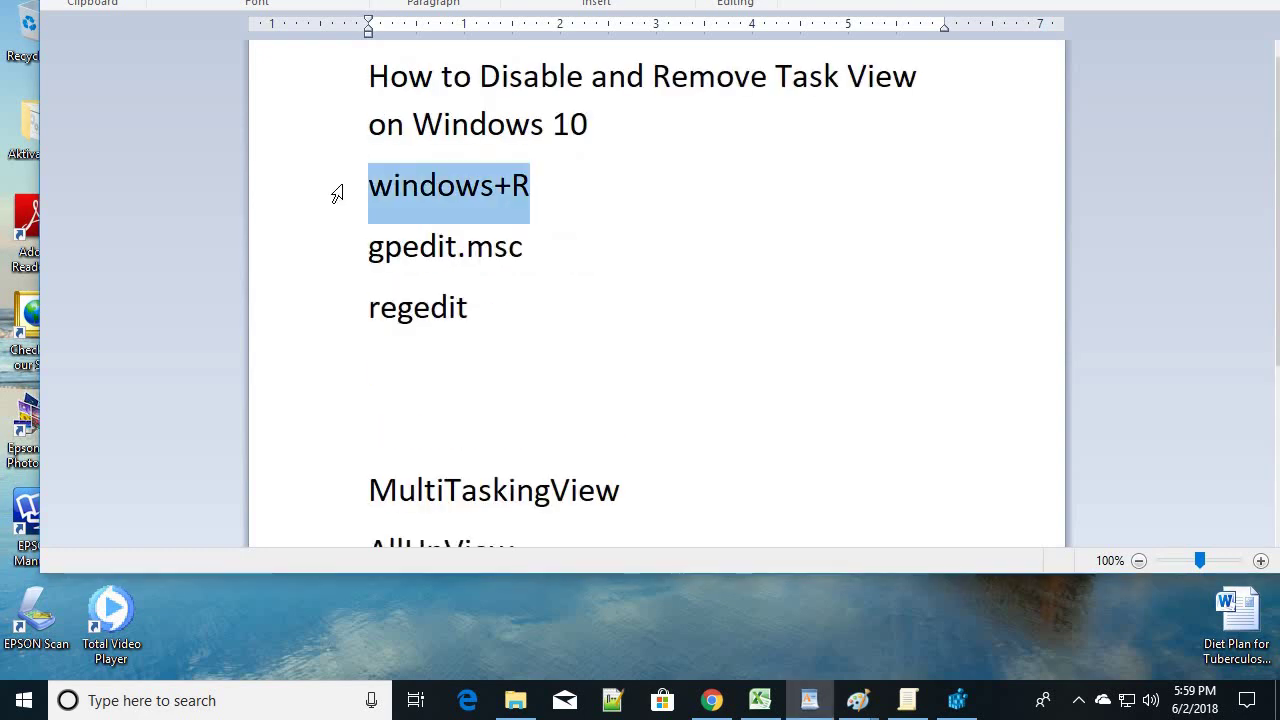
key("super+r")
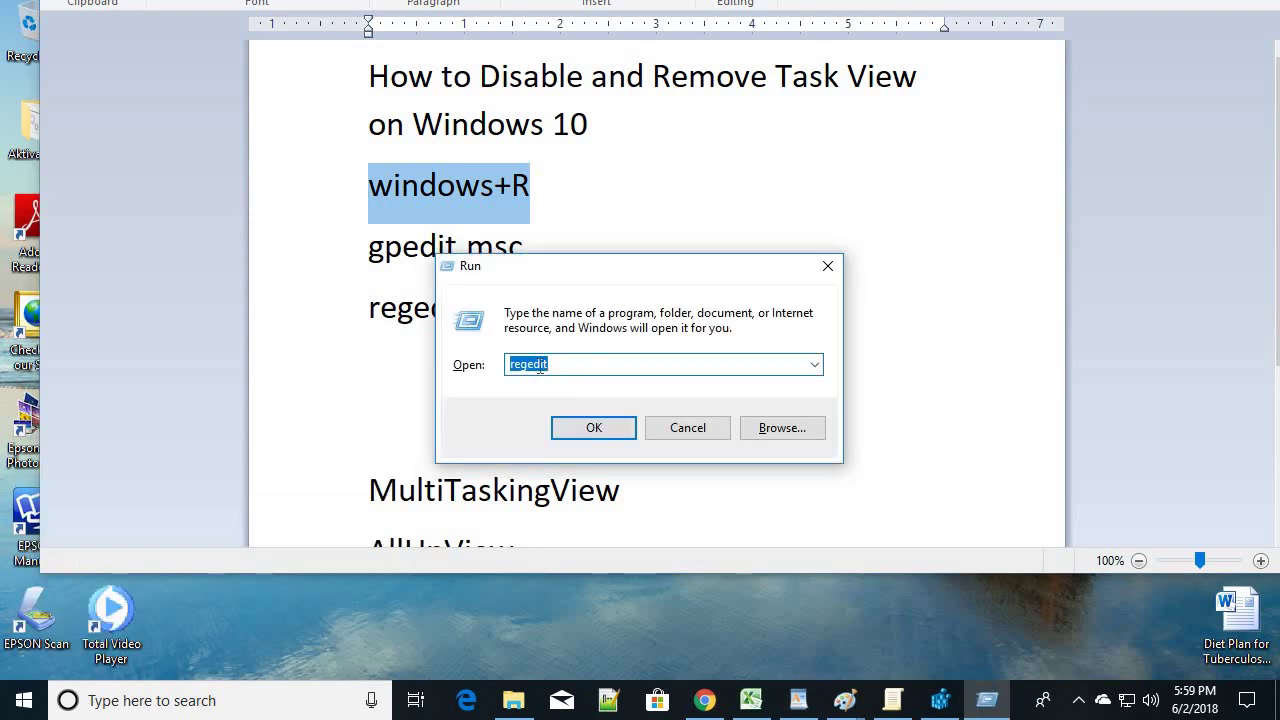
left_click(606, 427)
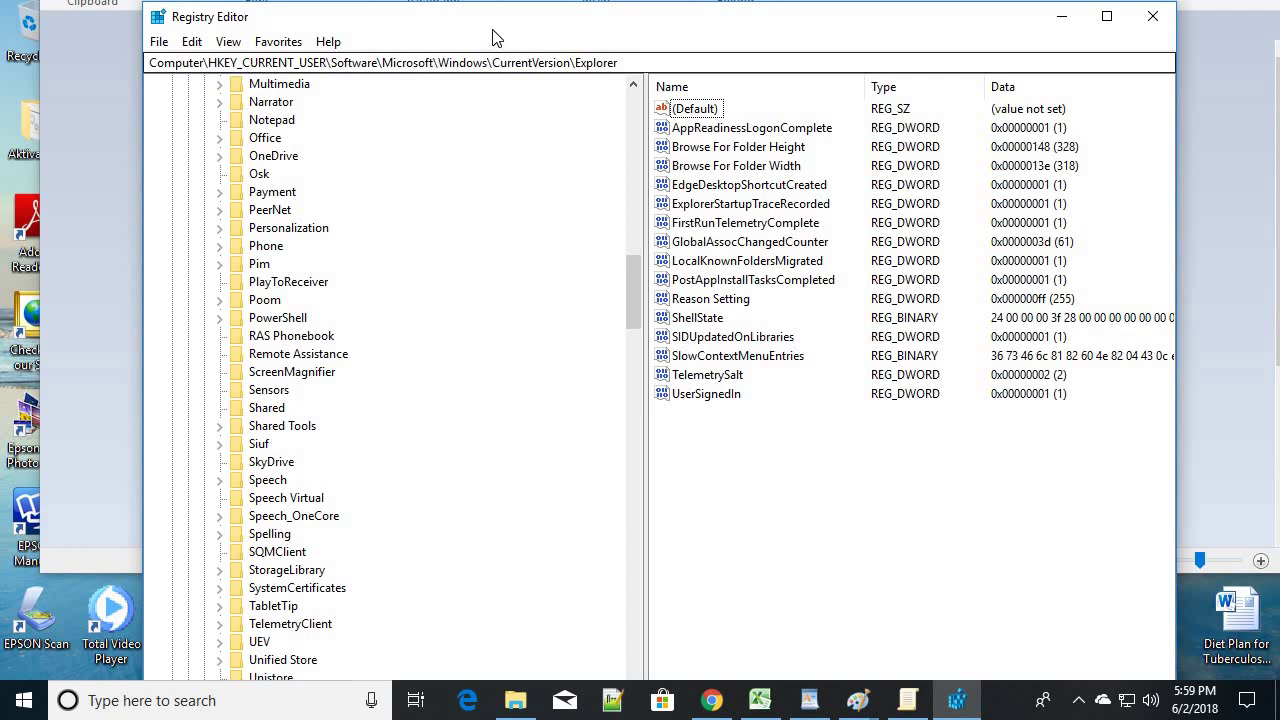
left_click_drag(492, 30, 624, 26)
scroll(583, 120, "up", 7)
scroll(566, 205, "up", 15)
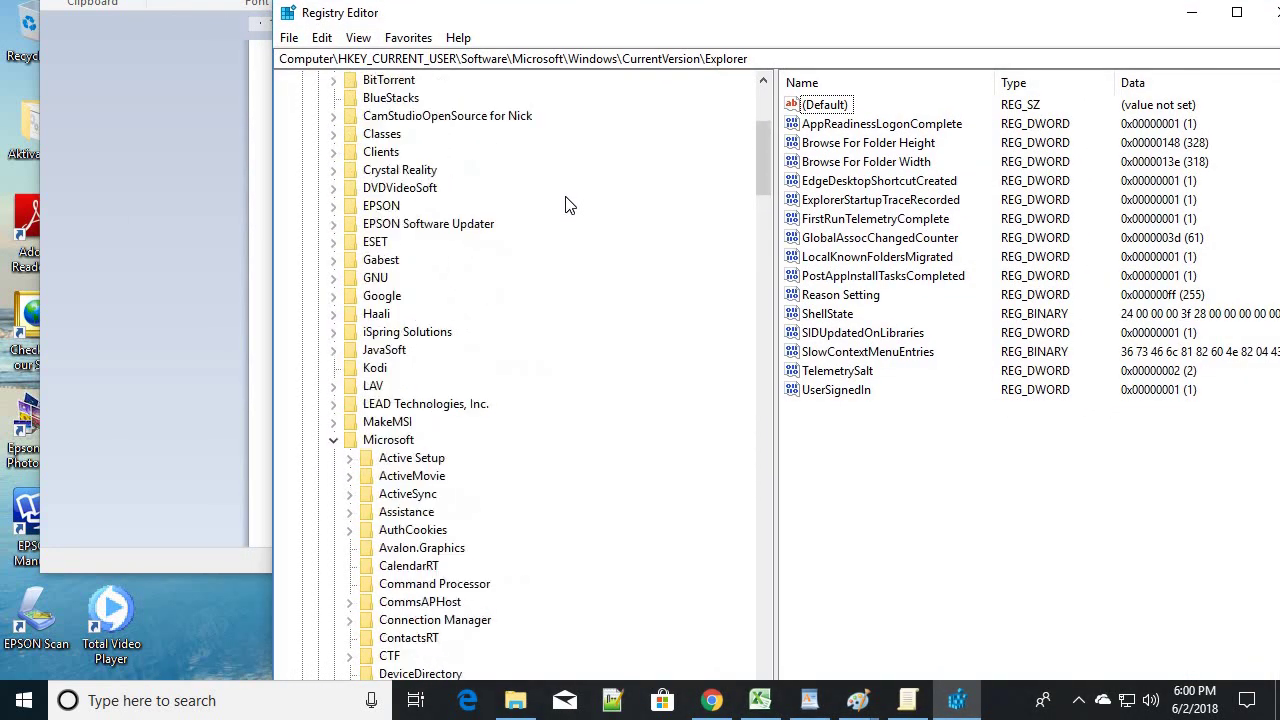
- Expand HKEY_CURRENT_USER, Software and Microsoft in the registry tree
left_click(302, 116)
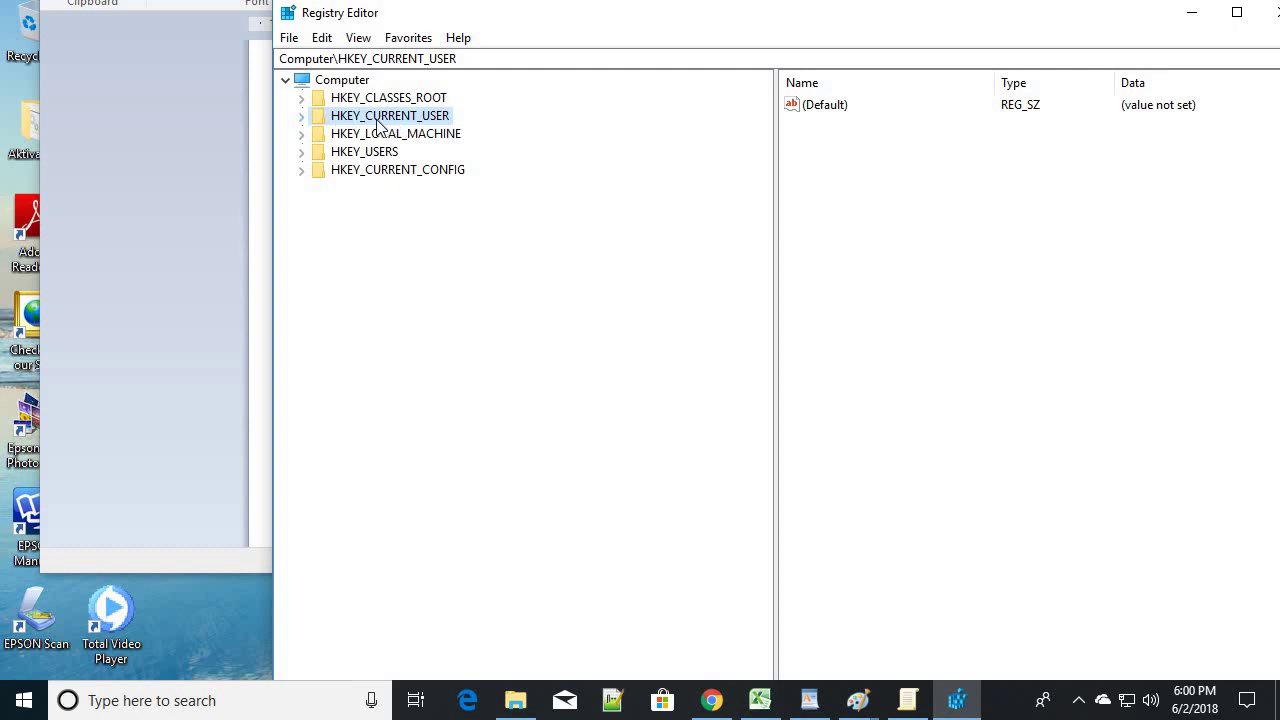
left_click(301, 116)
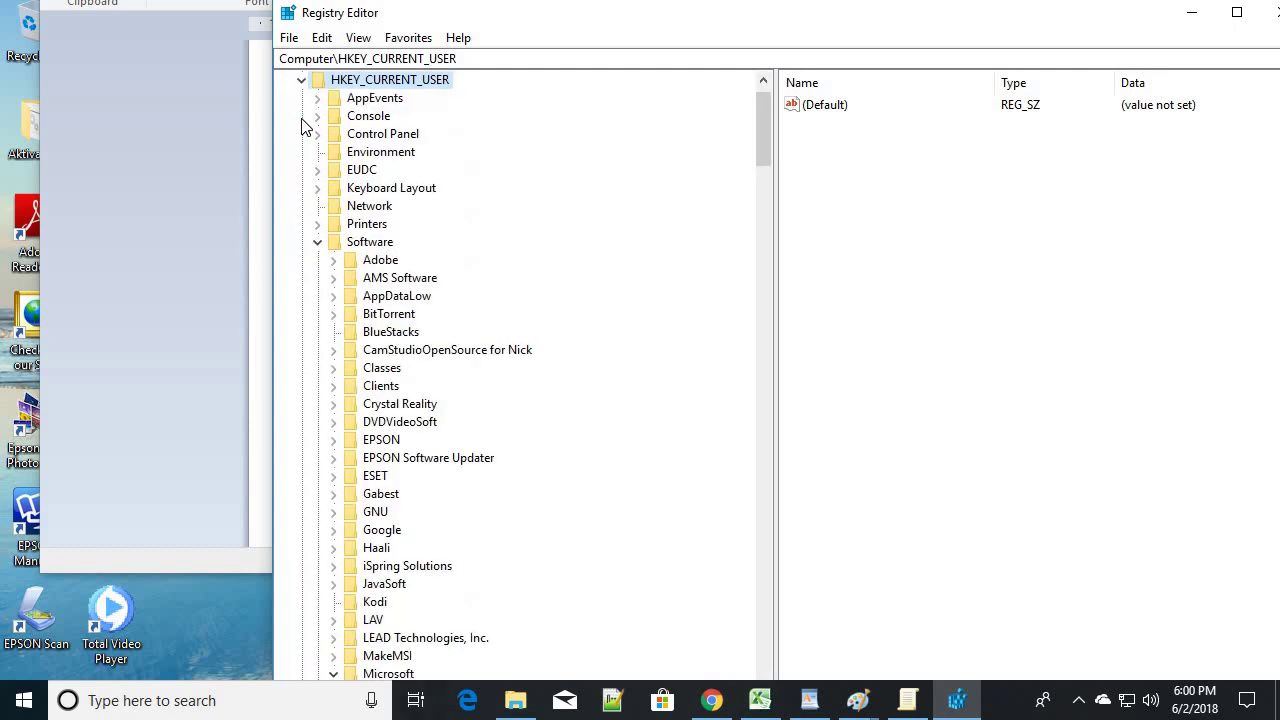
left_click(317, 243)
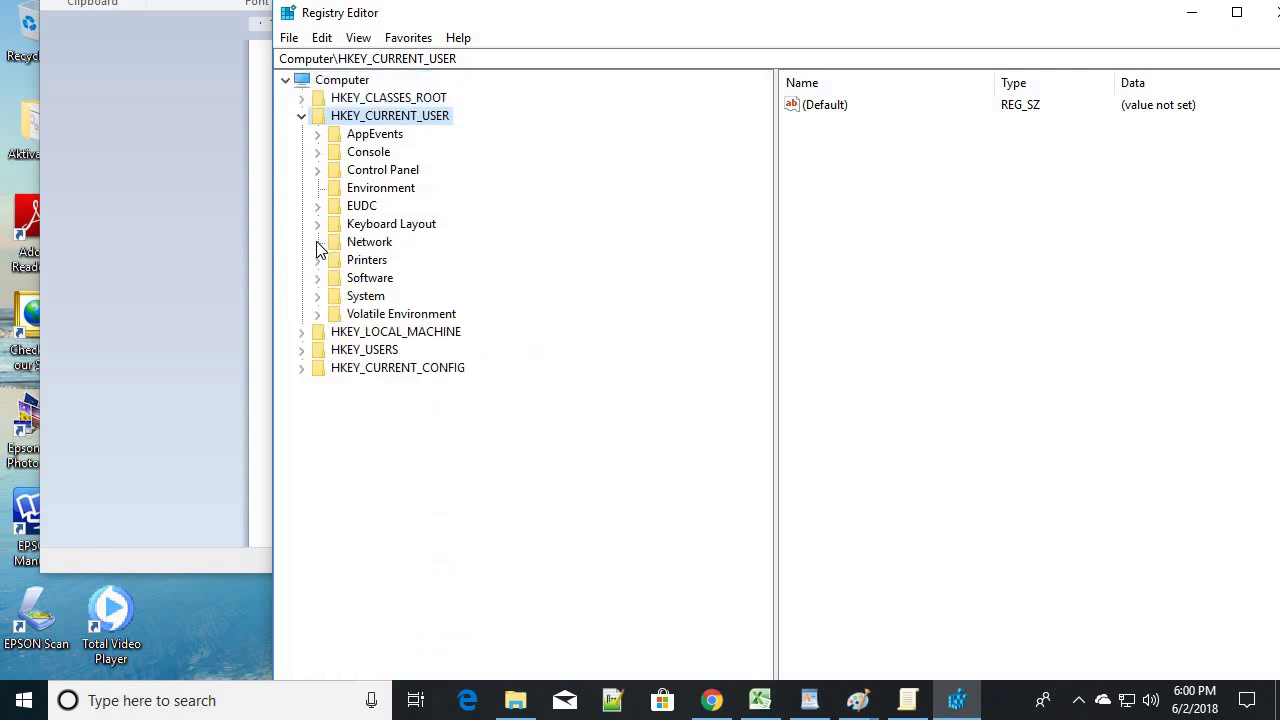
left_click(317, 278)
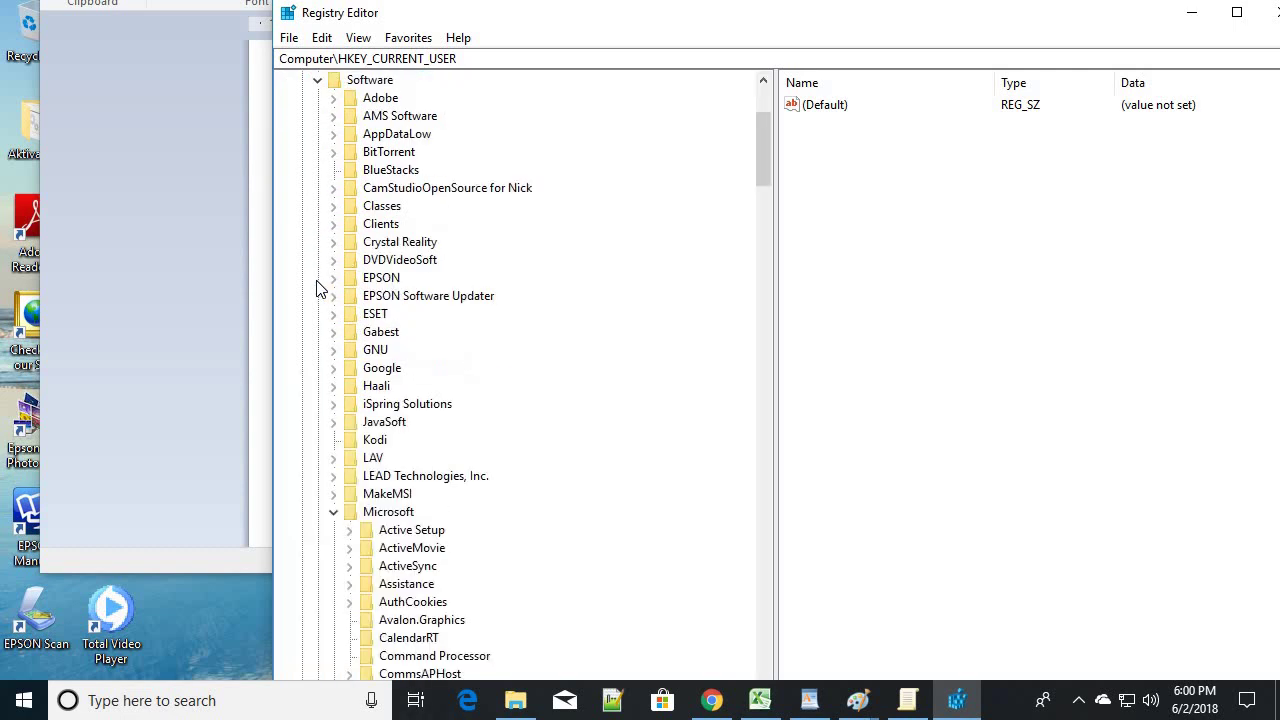
scroll(291, 246, "down", 2)
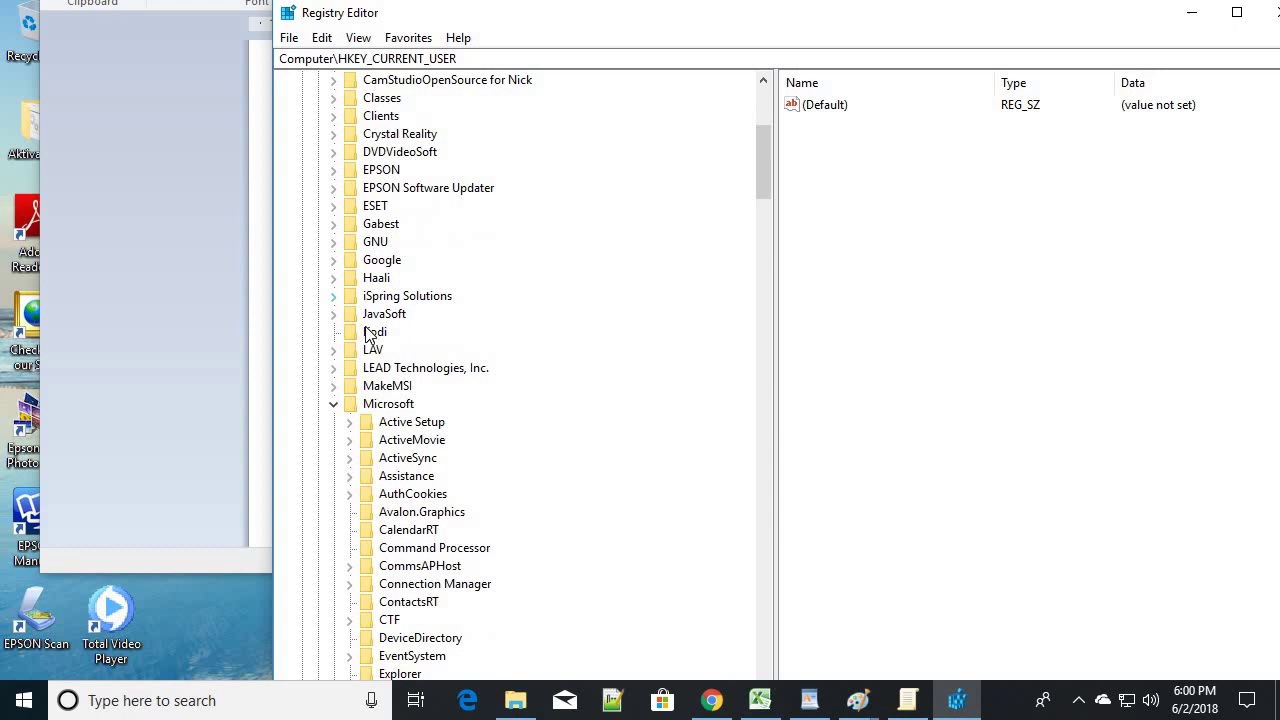
left_click(334, 404)
left_click(370, 408)
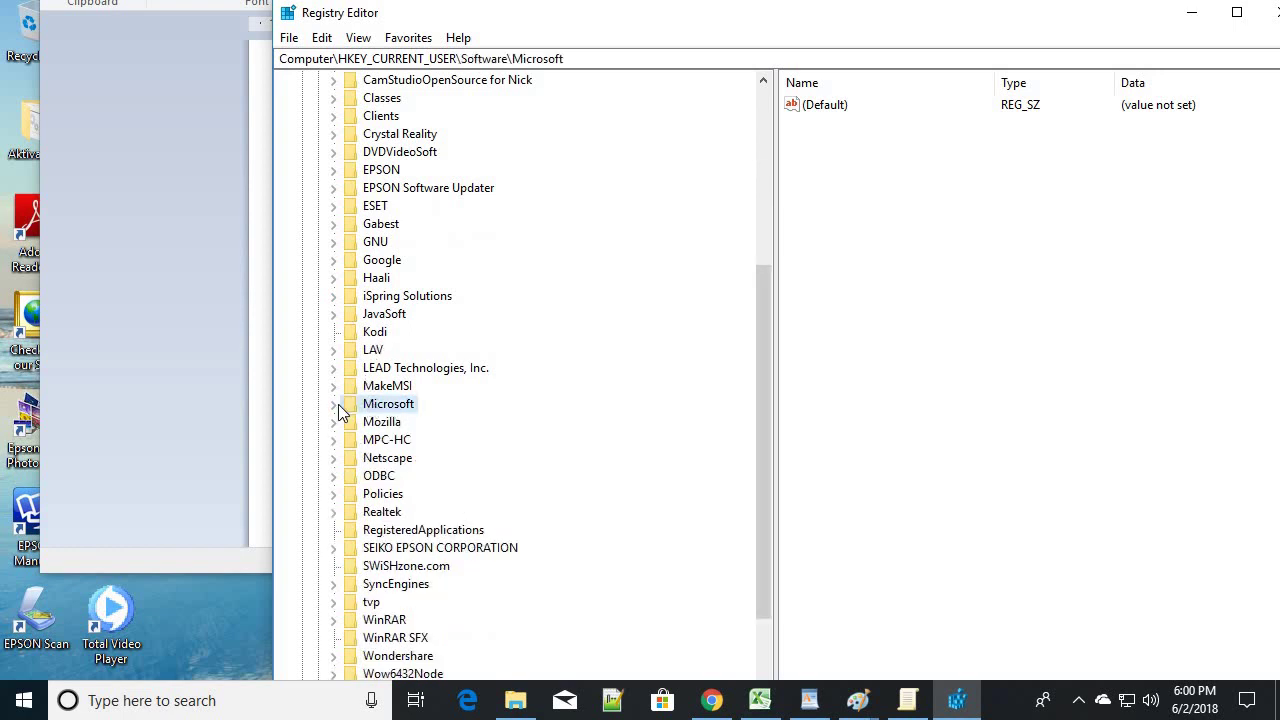
left_click(336, 406)
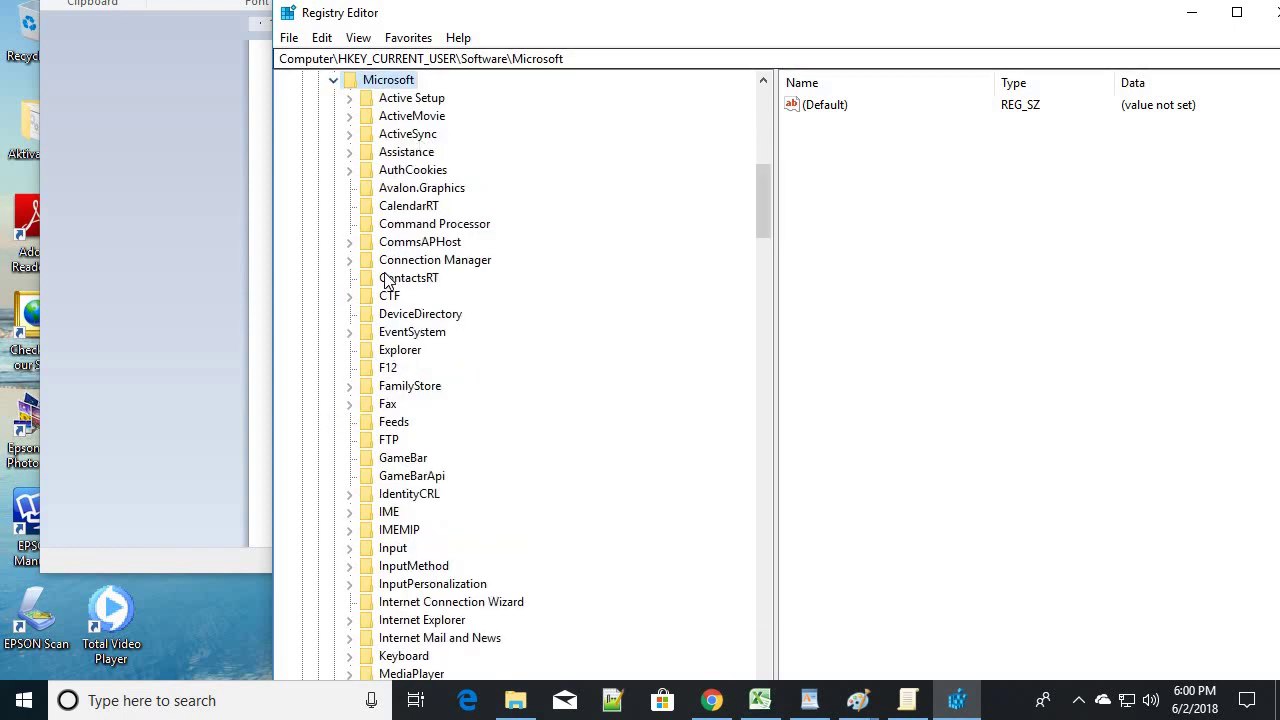
scroll(388, 280, "down", 3)
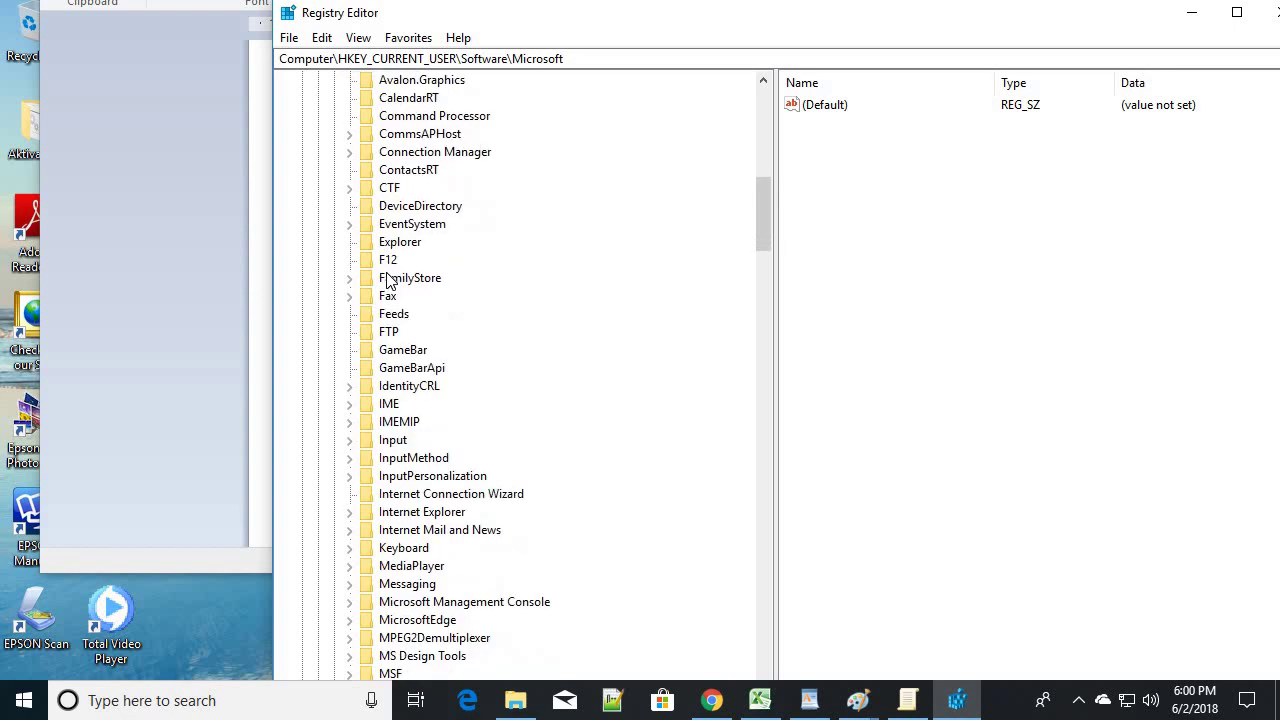
scroll(388, 280, "down", 20)
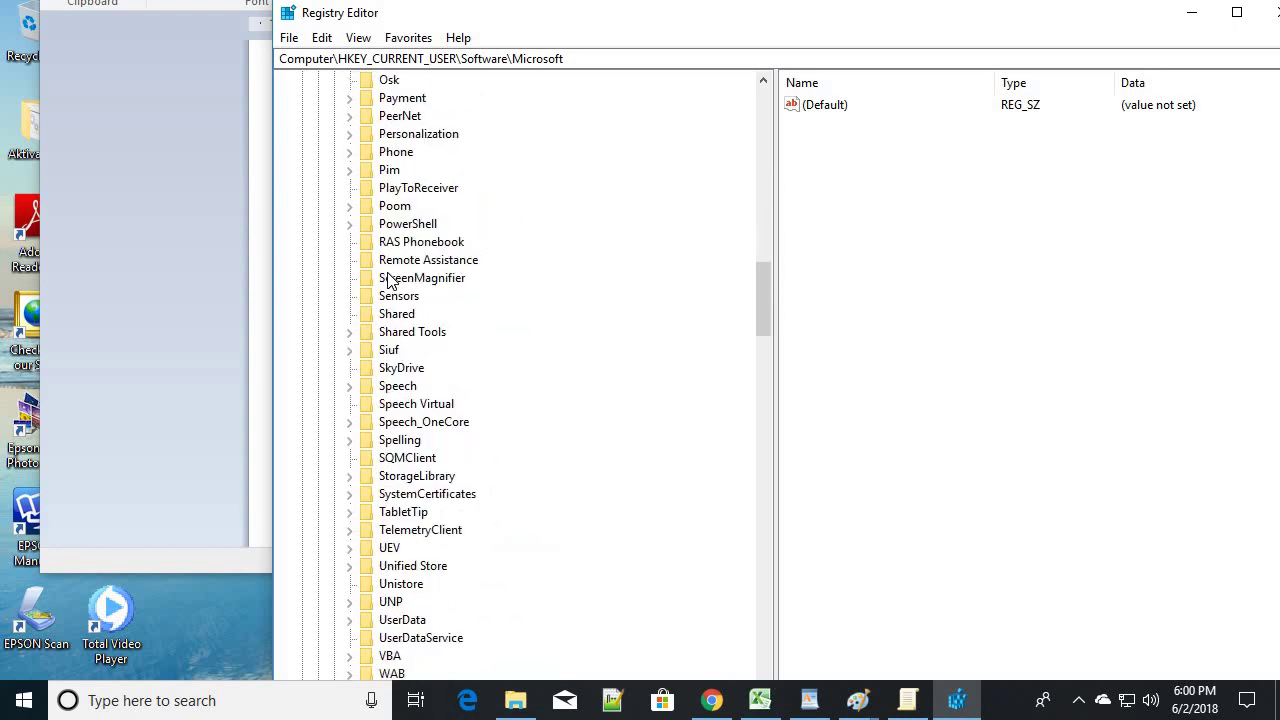
- Expand Windows and CurrentVersion, then select and expand the Explorer key
left_click(349, 314)
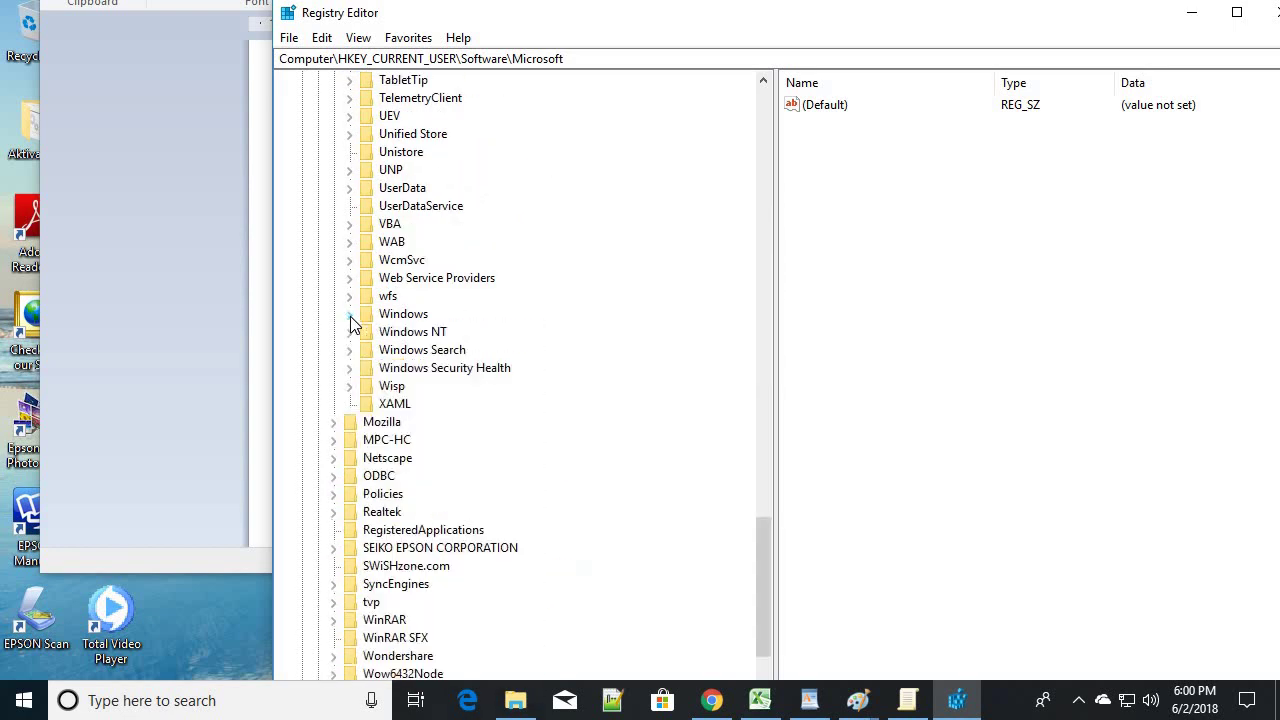
left_click(404, 316)
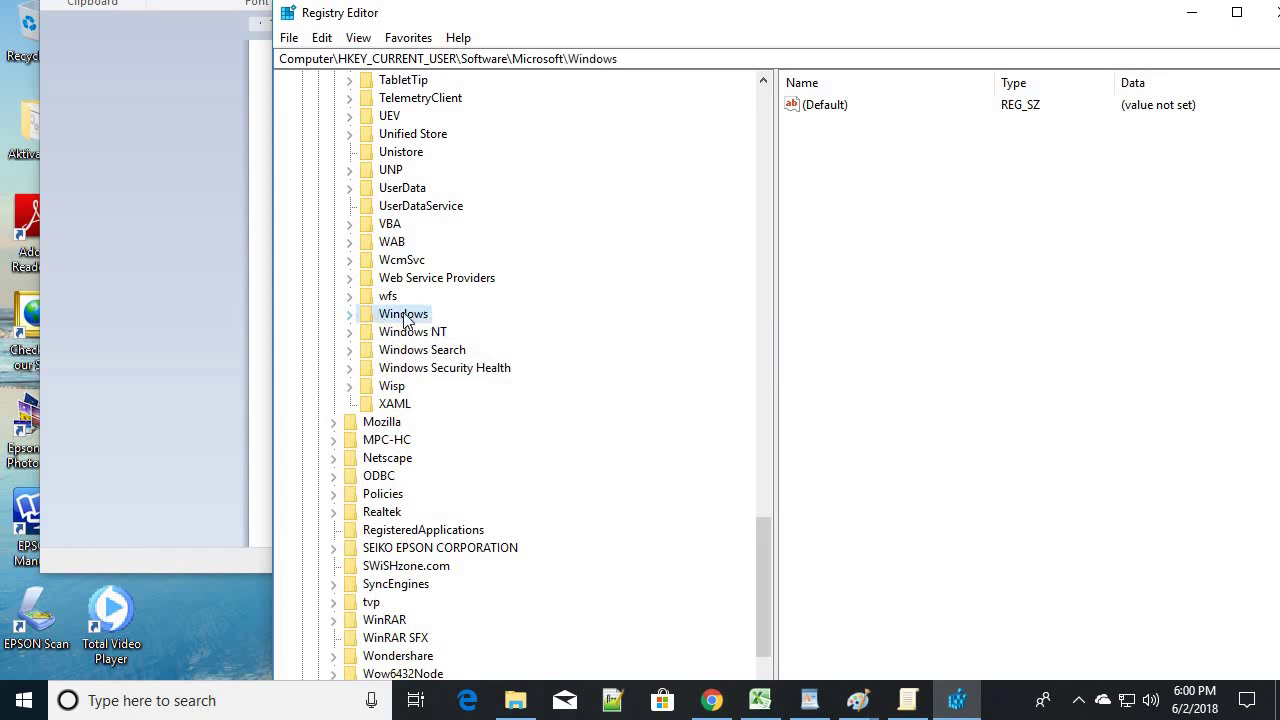
left_click(350, 314)
left_click(404, 99)
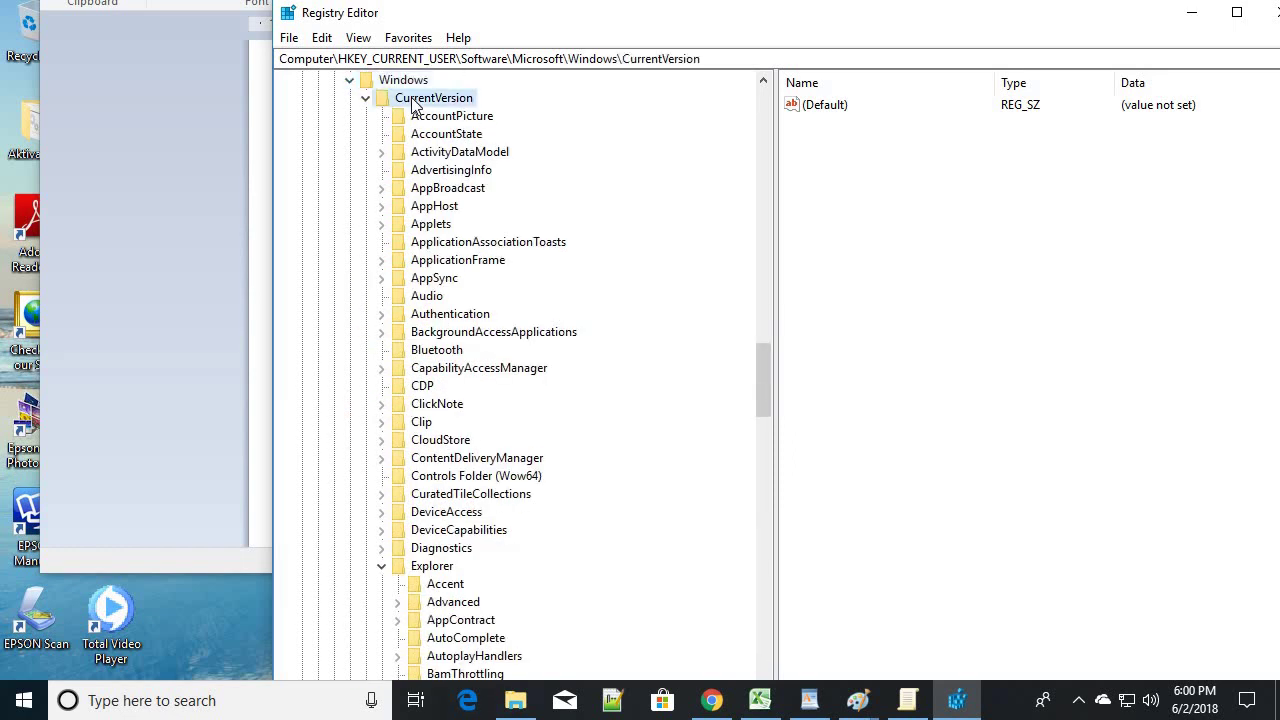
left_click(365, 98)
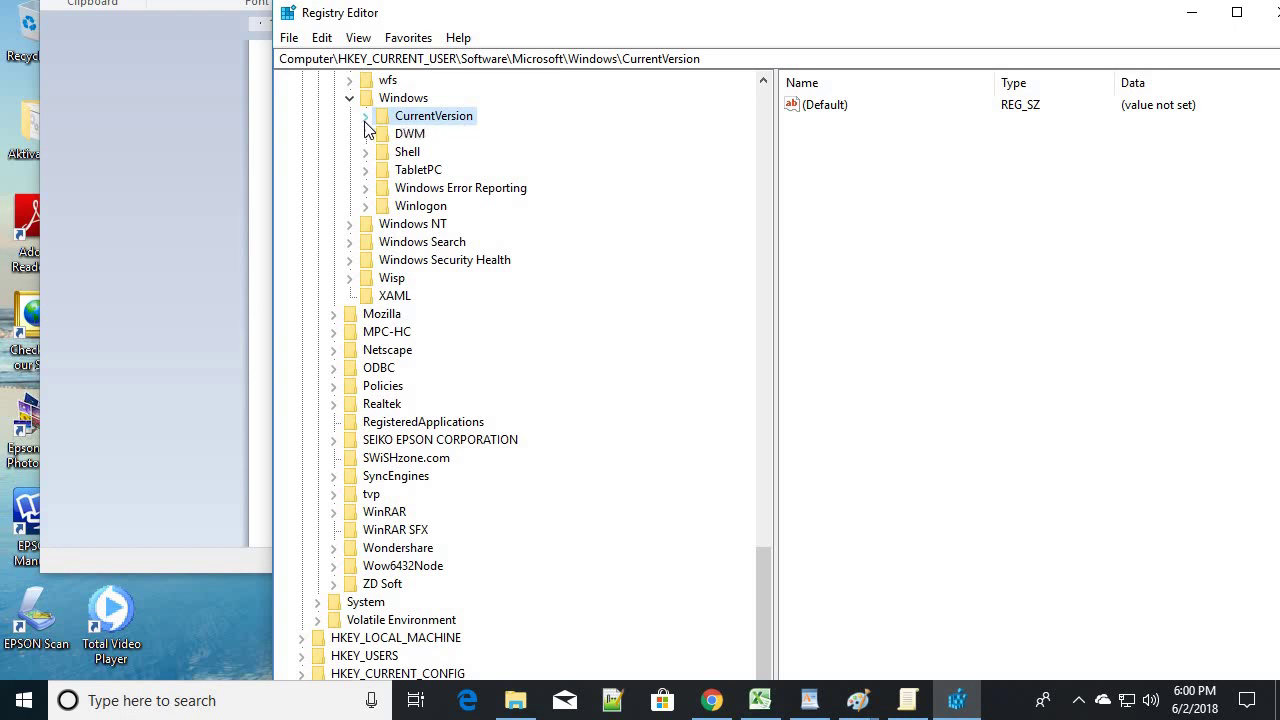
left_click(365, 117)
scroll(400, 278, "down", 2)
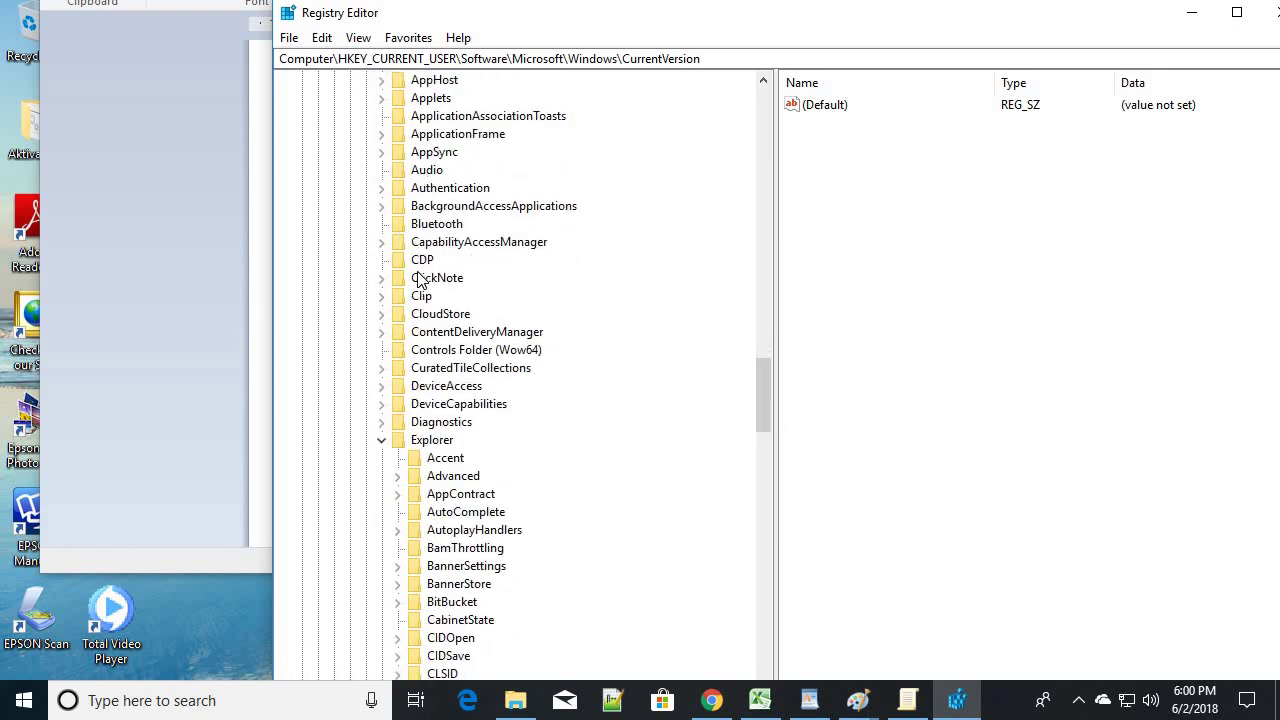
scroll(420, 280, "down", 1)
left_click(445, 388)
left_click(381, 388)
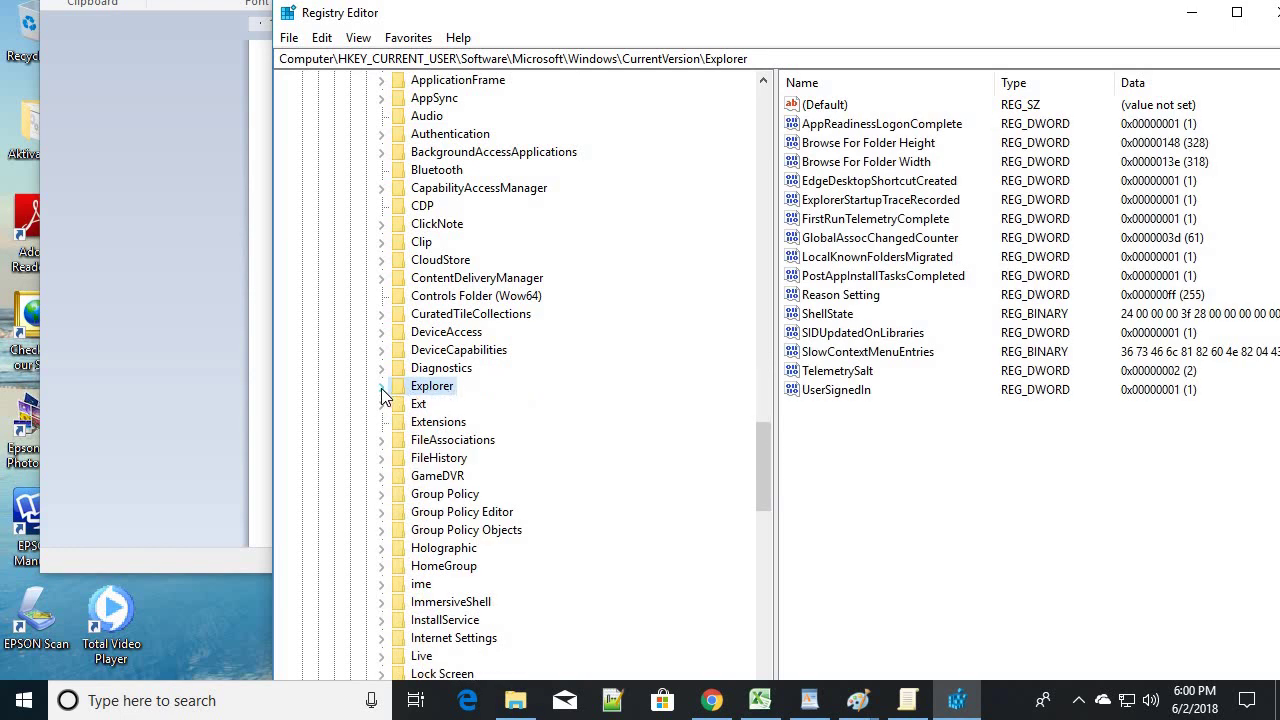
left_click(381, 388)
scroll(398, 272, "up", 3)
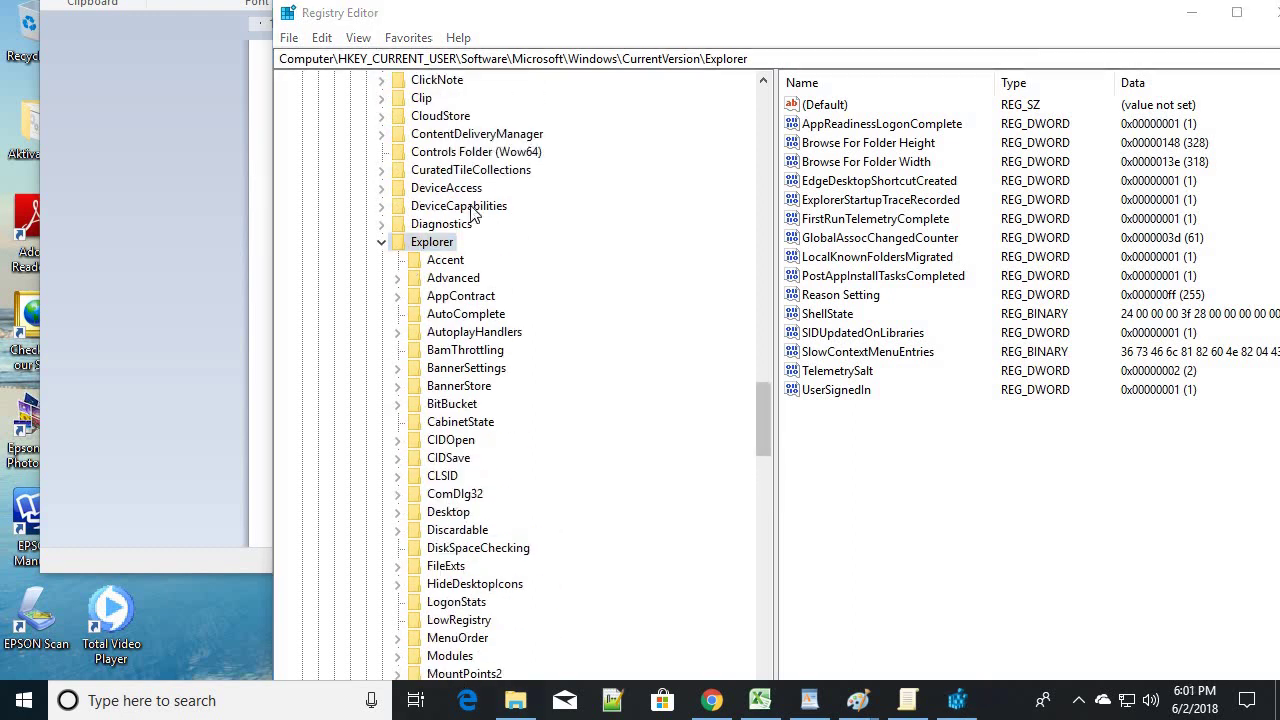
- Create a new key under the Explorer key
right_click(434, 244)
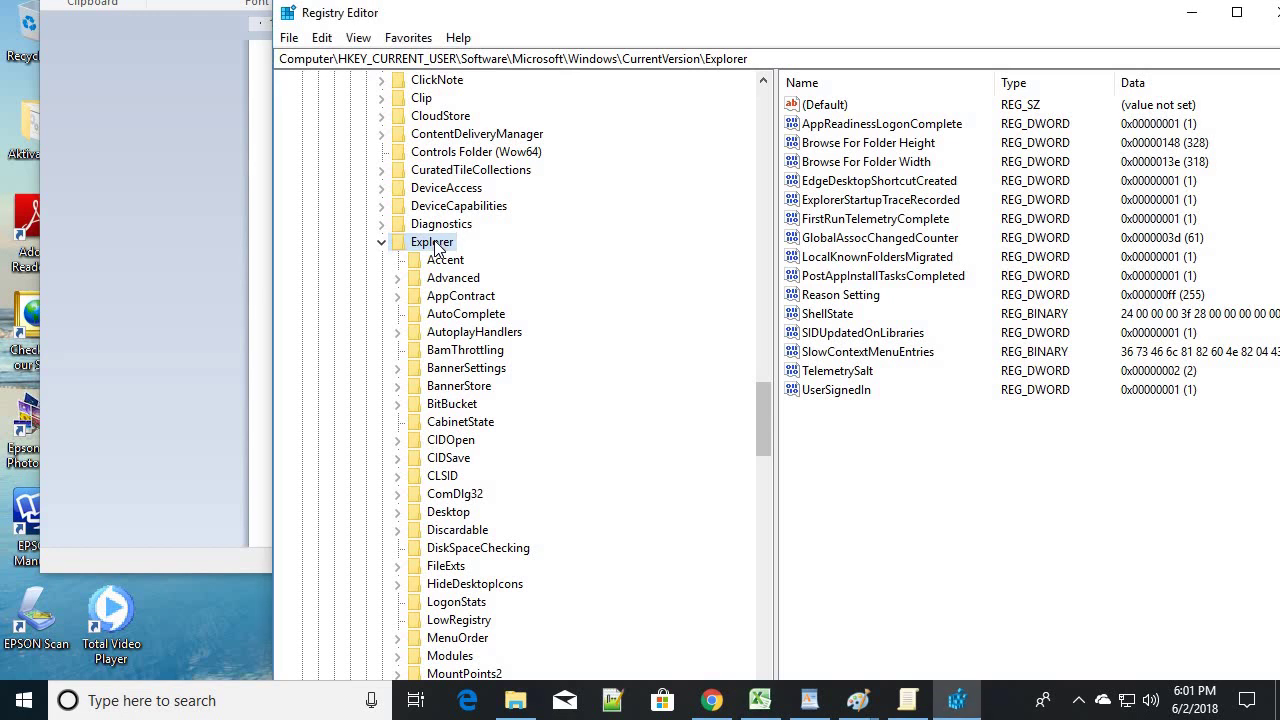
mouse_move(489, 277)
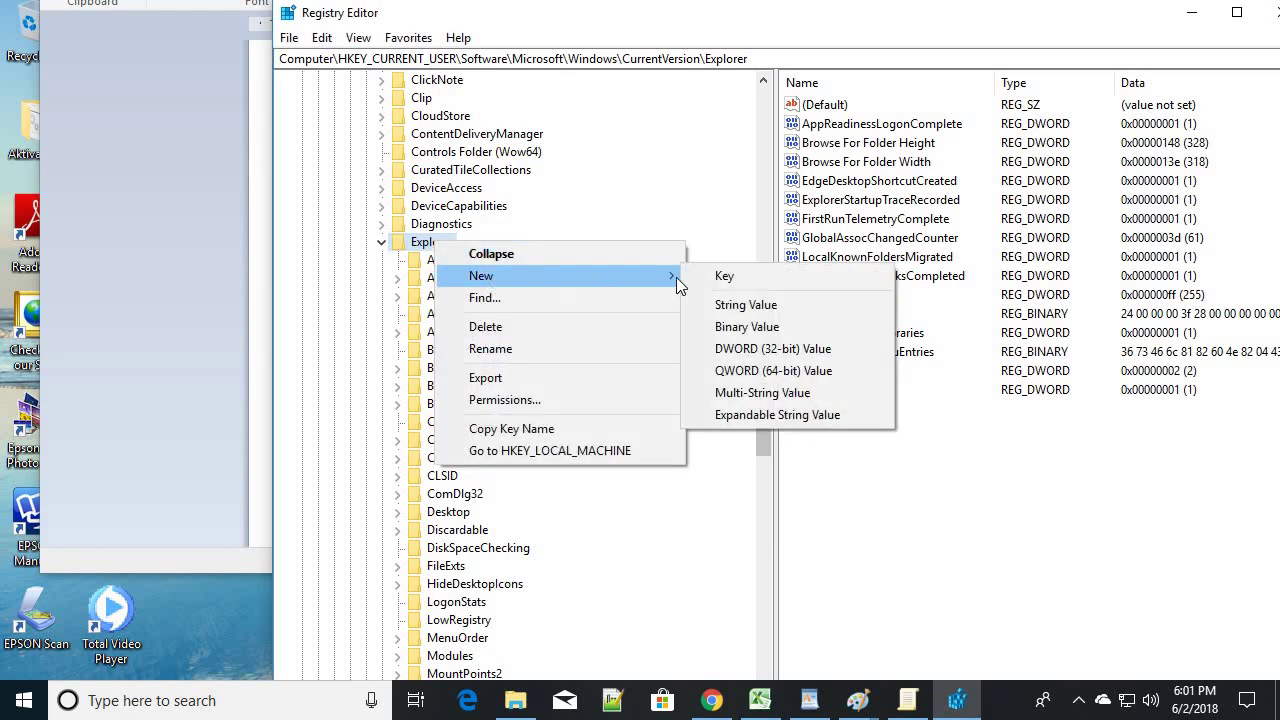
left_click(722, 277)
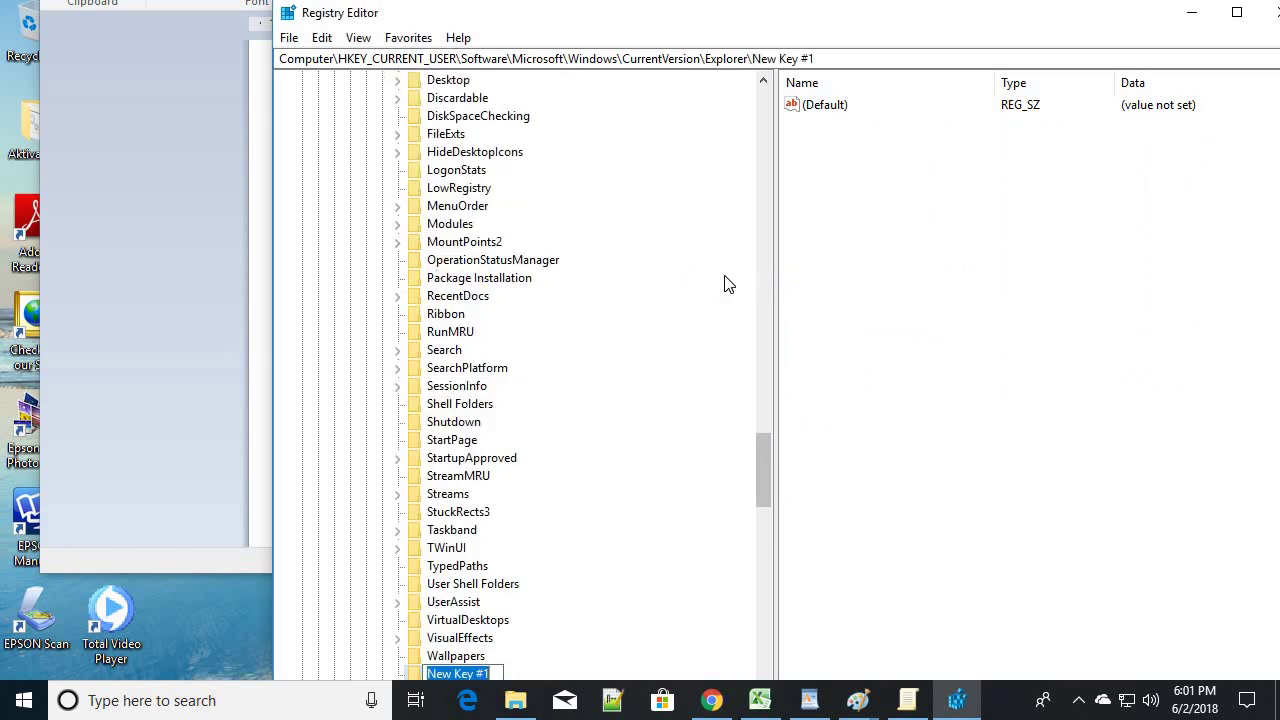
scroll(678, 304, "down", 4)
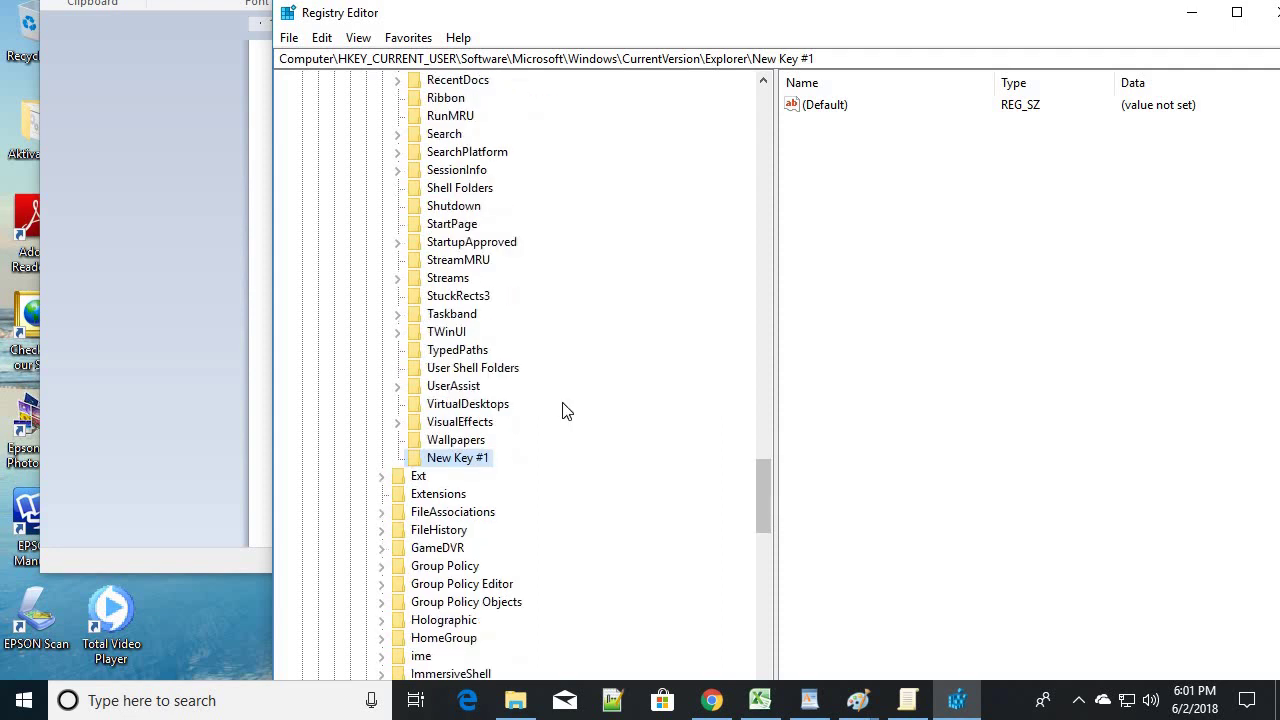
- Rename the new key to MultiTaskingView by pasting the copied name
right_click(459, 464)
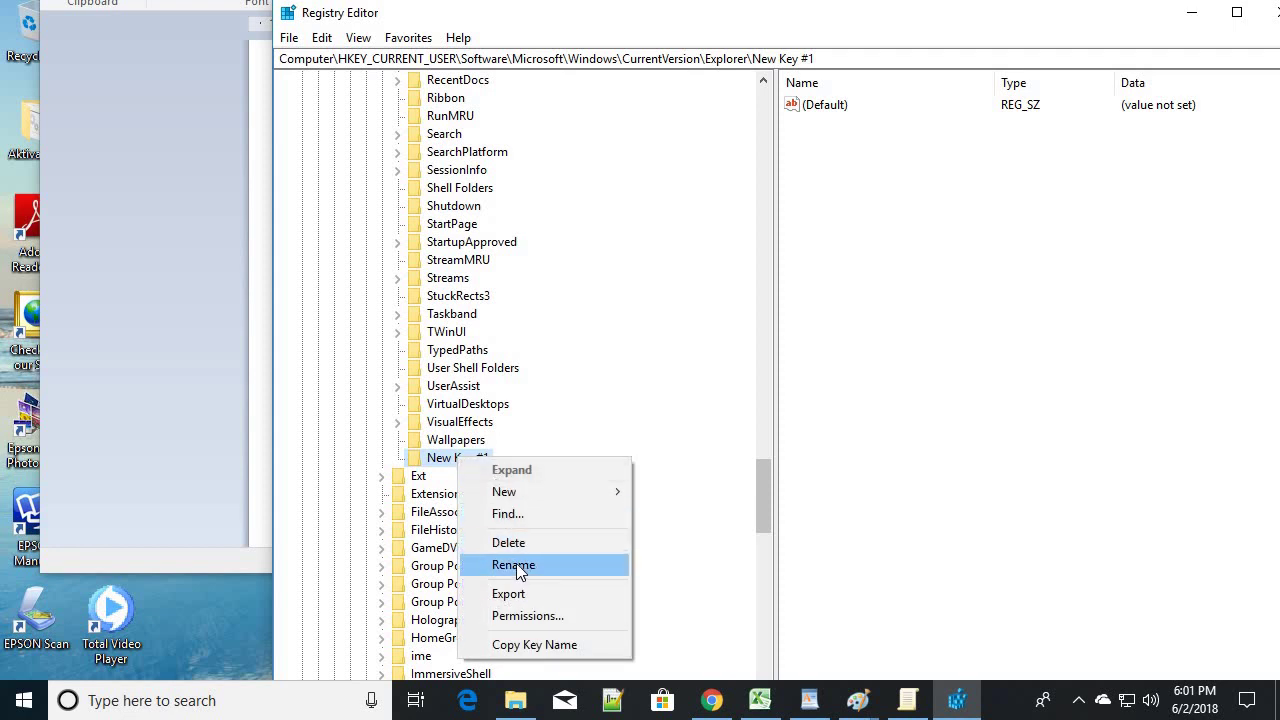
left_click(513, 565)
right_click(469, 462)
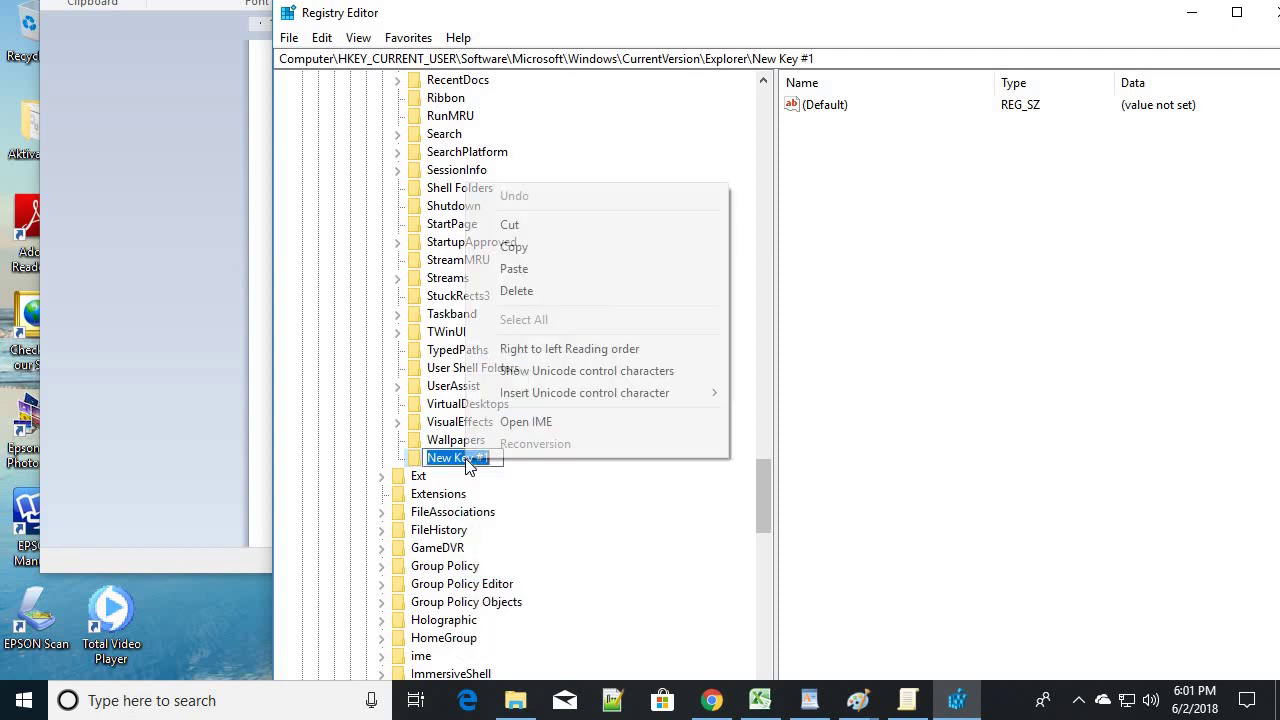
left_click(514, 268)
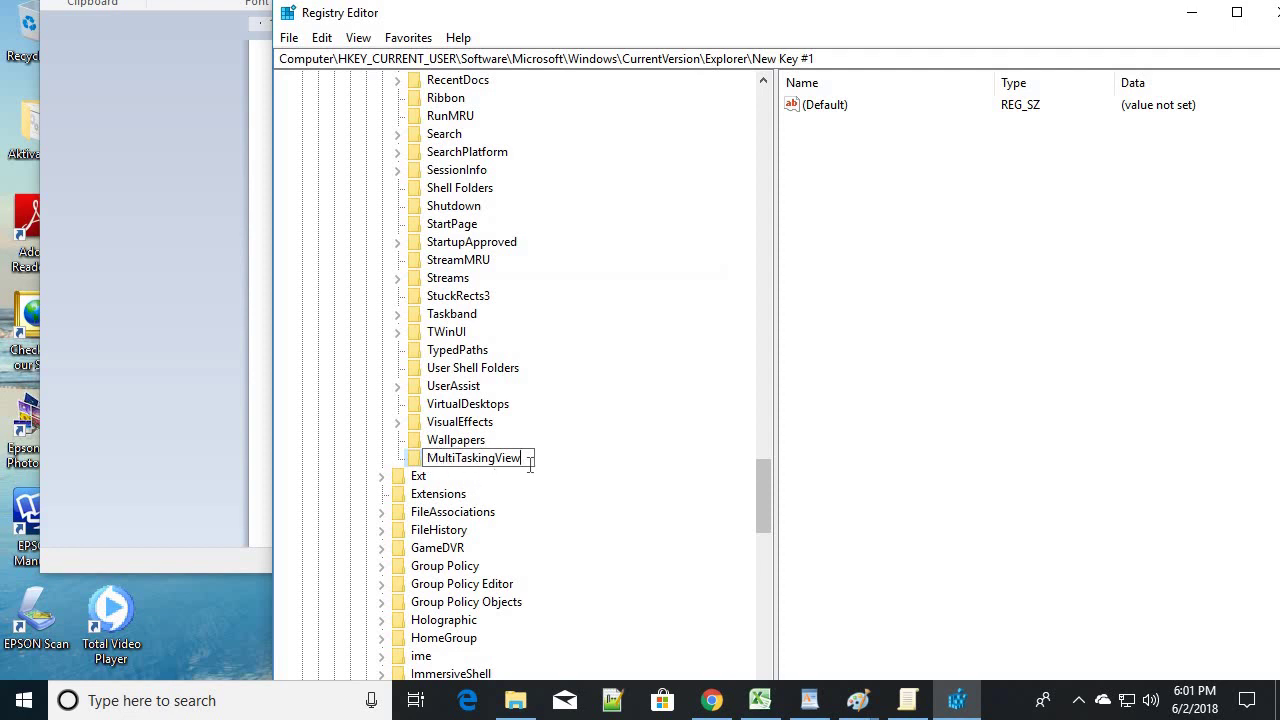
key("Return")
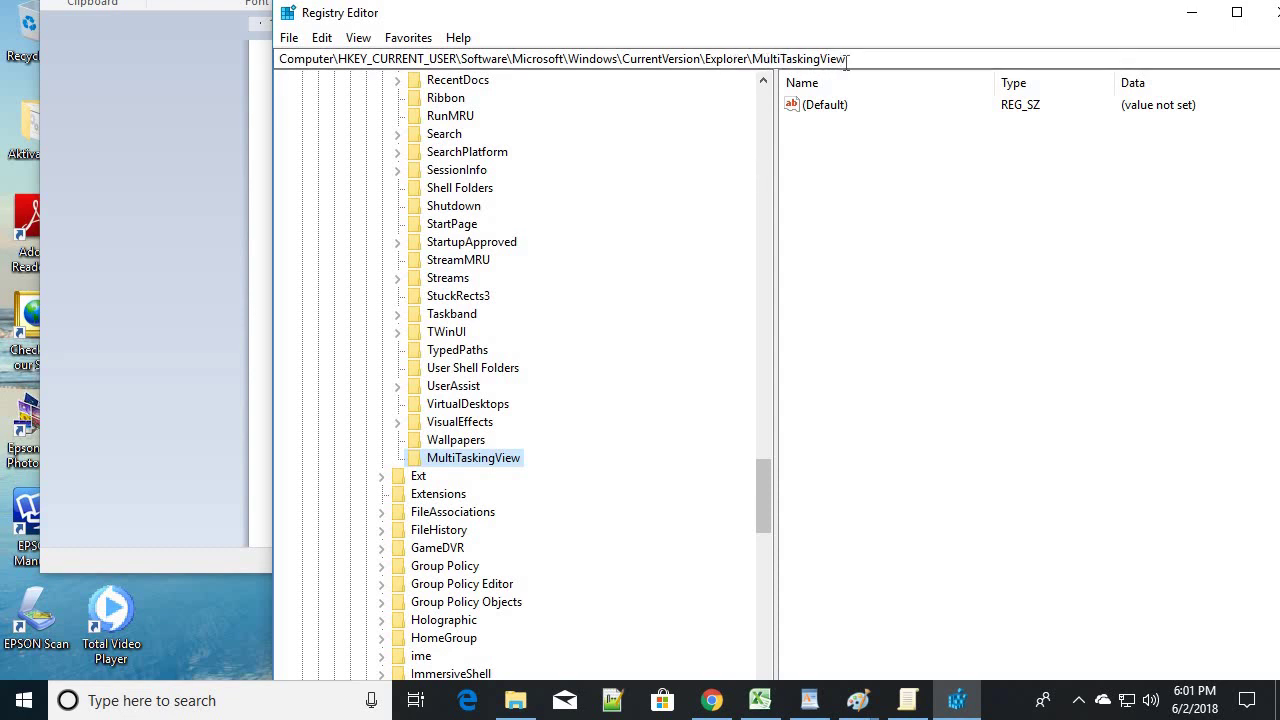
- Create a new subkey, New Key #1, under MultiTaskingView
right_click(474, 460)
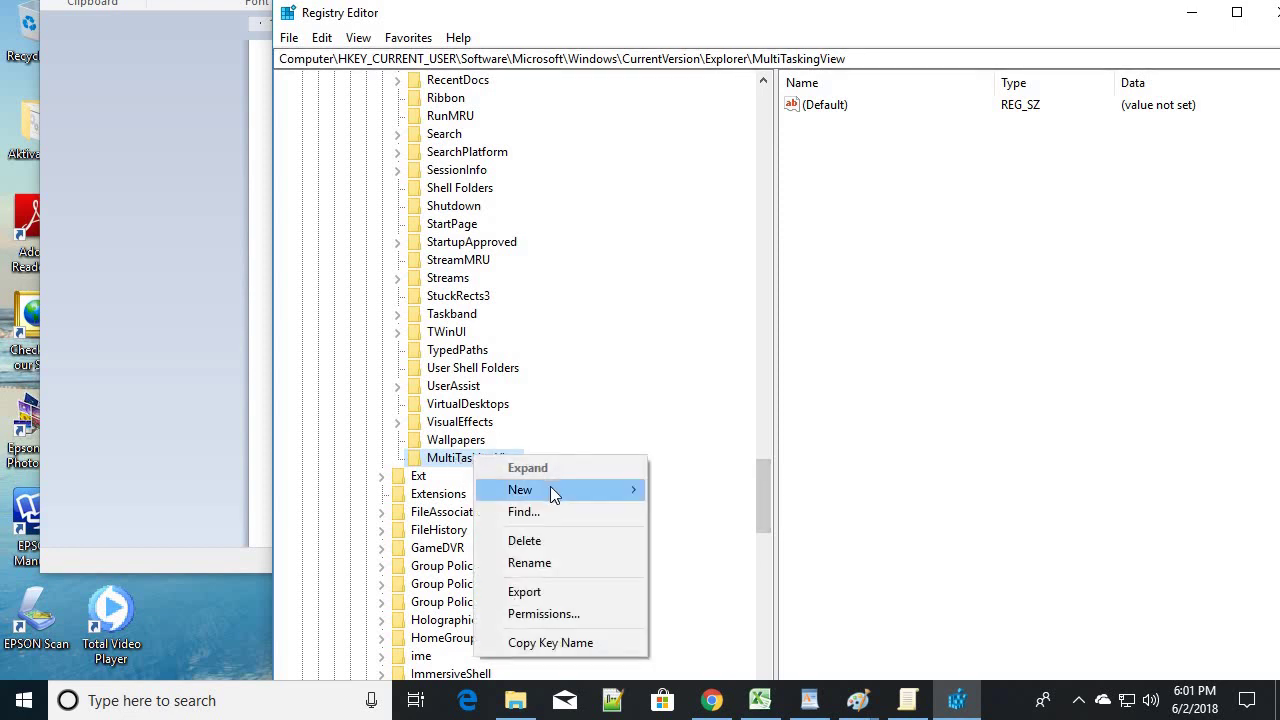
mouse_move(550, 488)
left_click(455, 465)
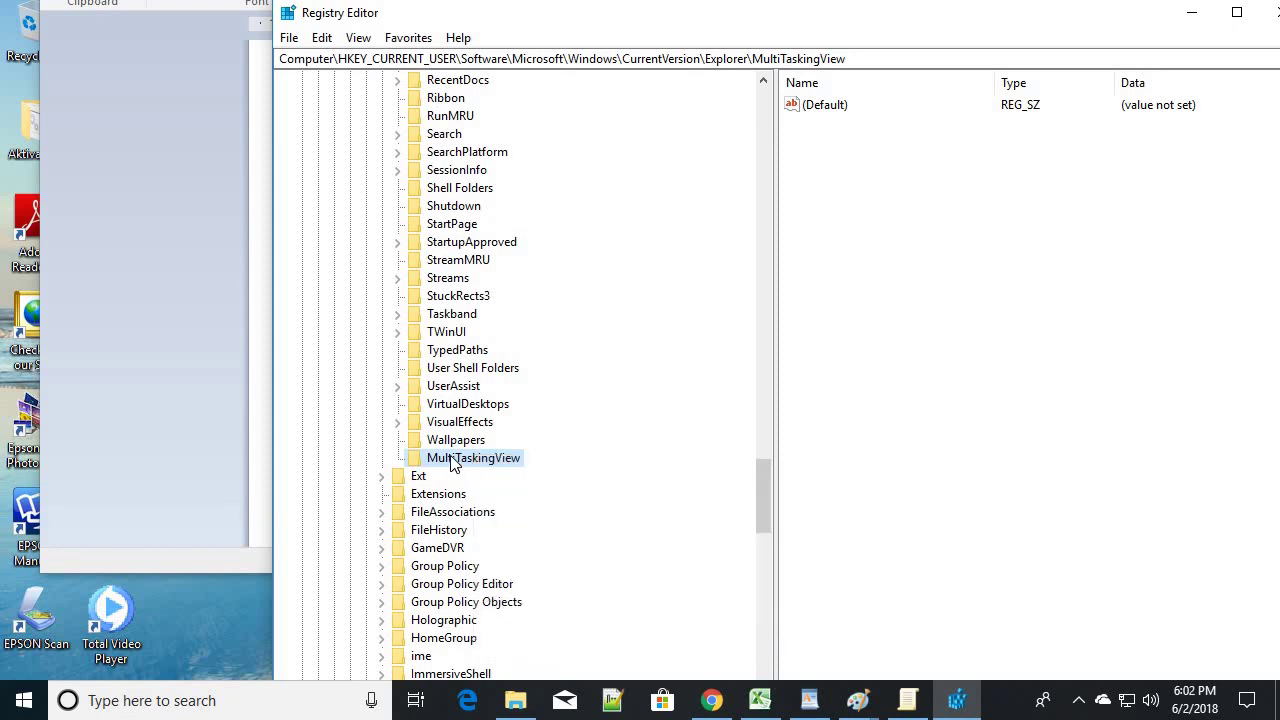
right_click(452, 460)
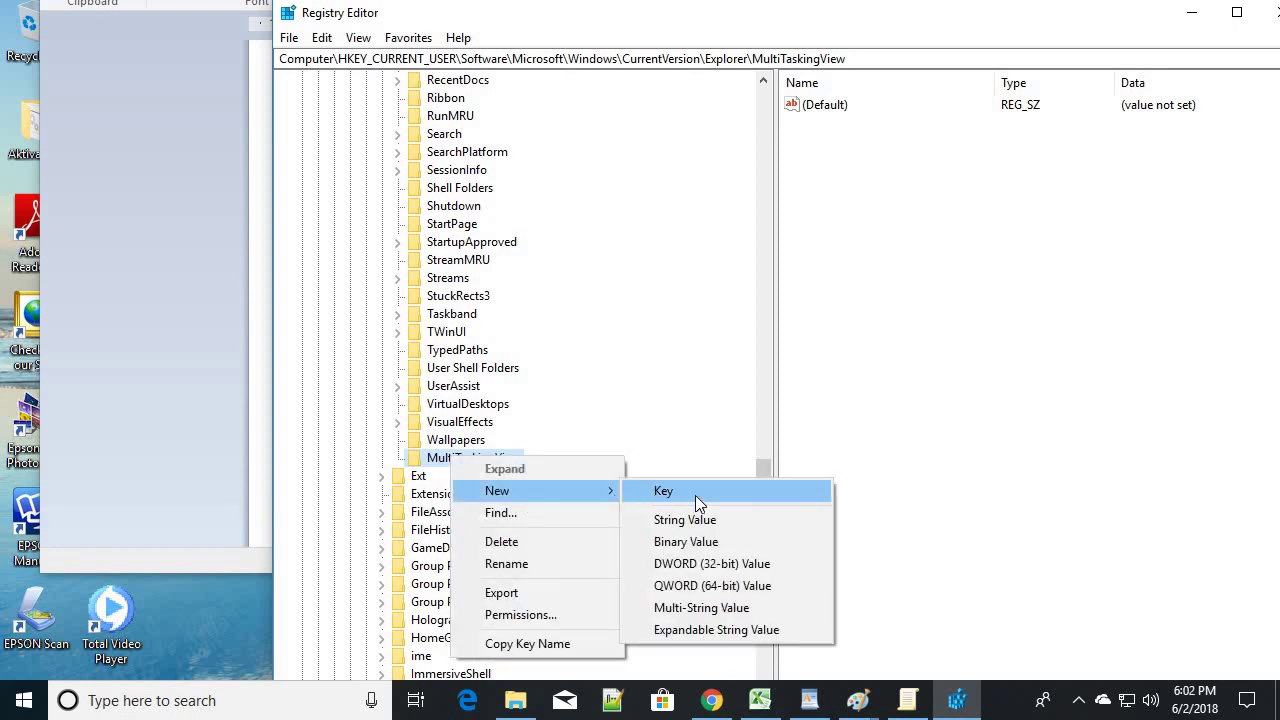
left_click(695, 495)
left_click(494, 476)
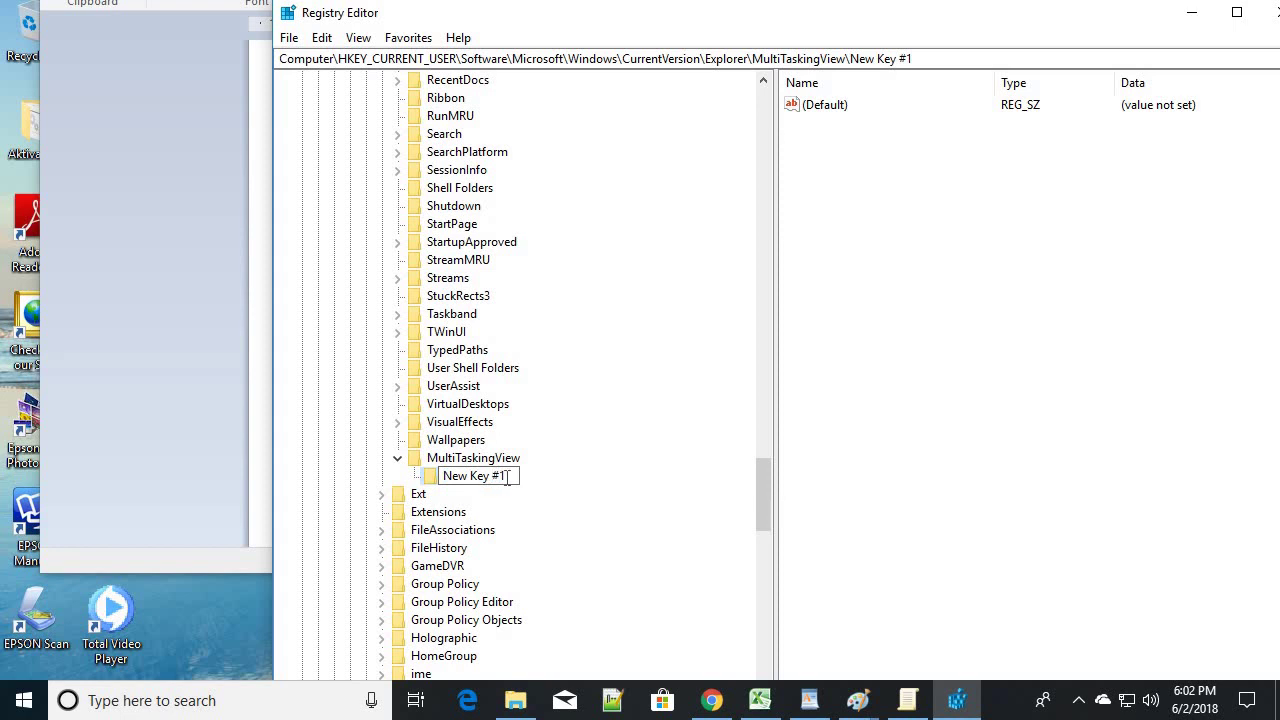
left_click_drag(508, 477, 446, 479)
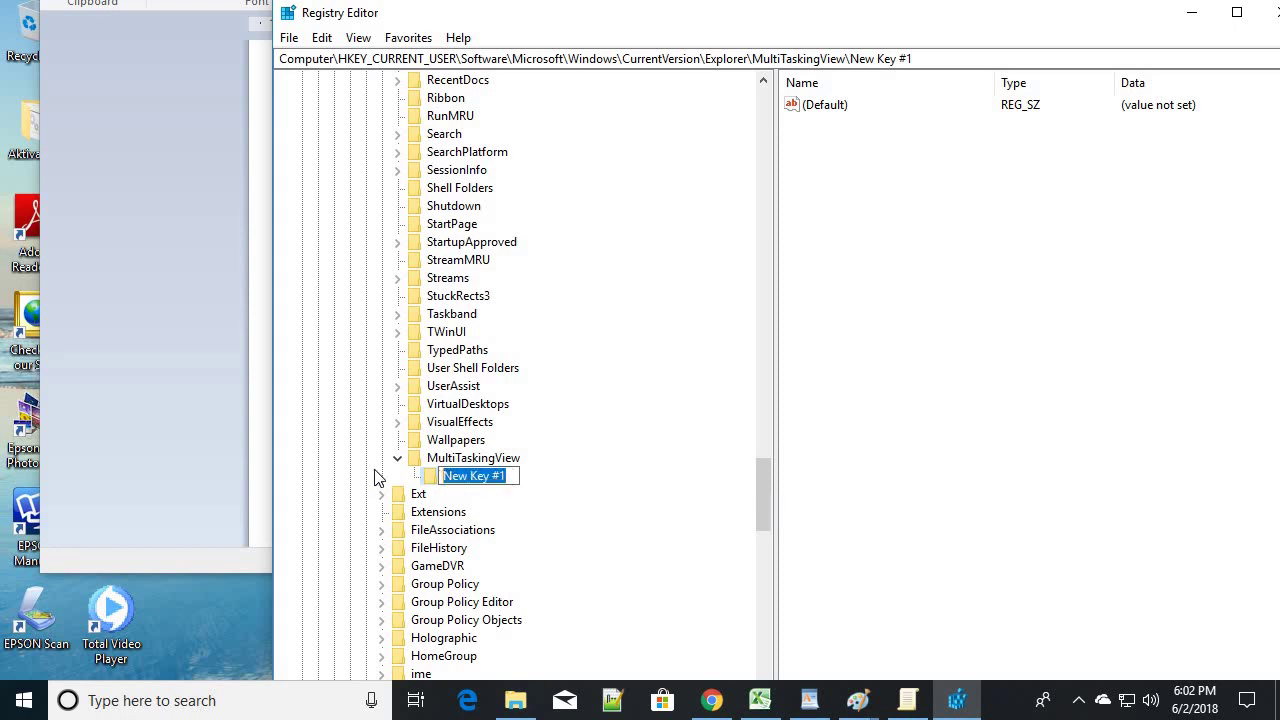
- Copy the word AllUpView from the Word notes
left_click(248, 318)
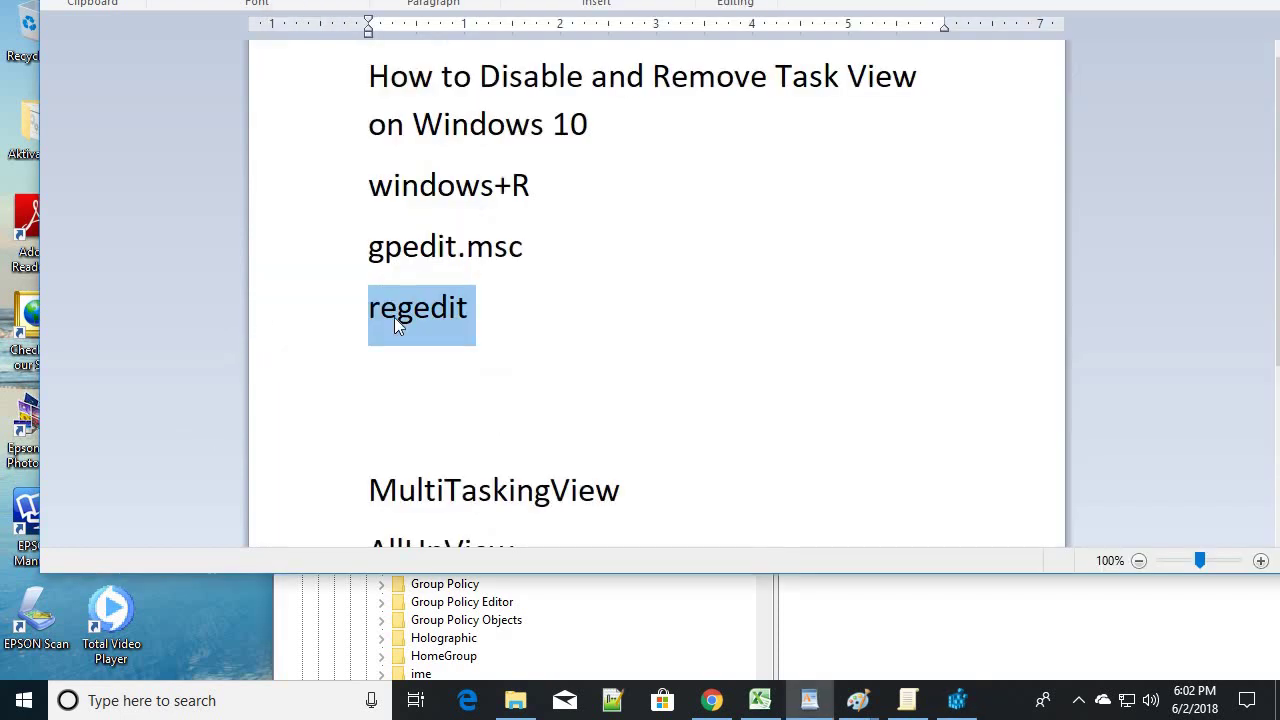
left_click(503, 423)
scroll(508, 421, "down", 3)
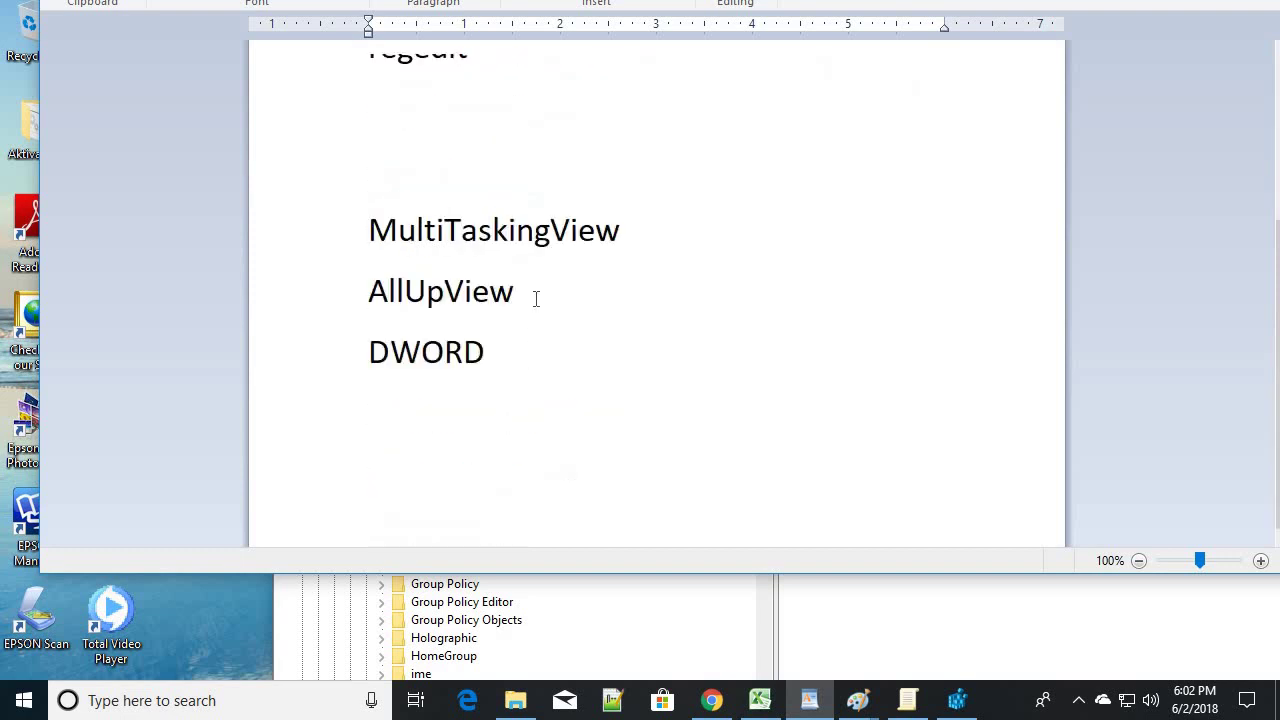
left_click_drag(536, 298, 392, 296)
right_click(417, 299)
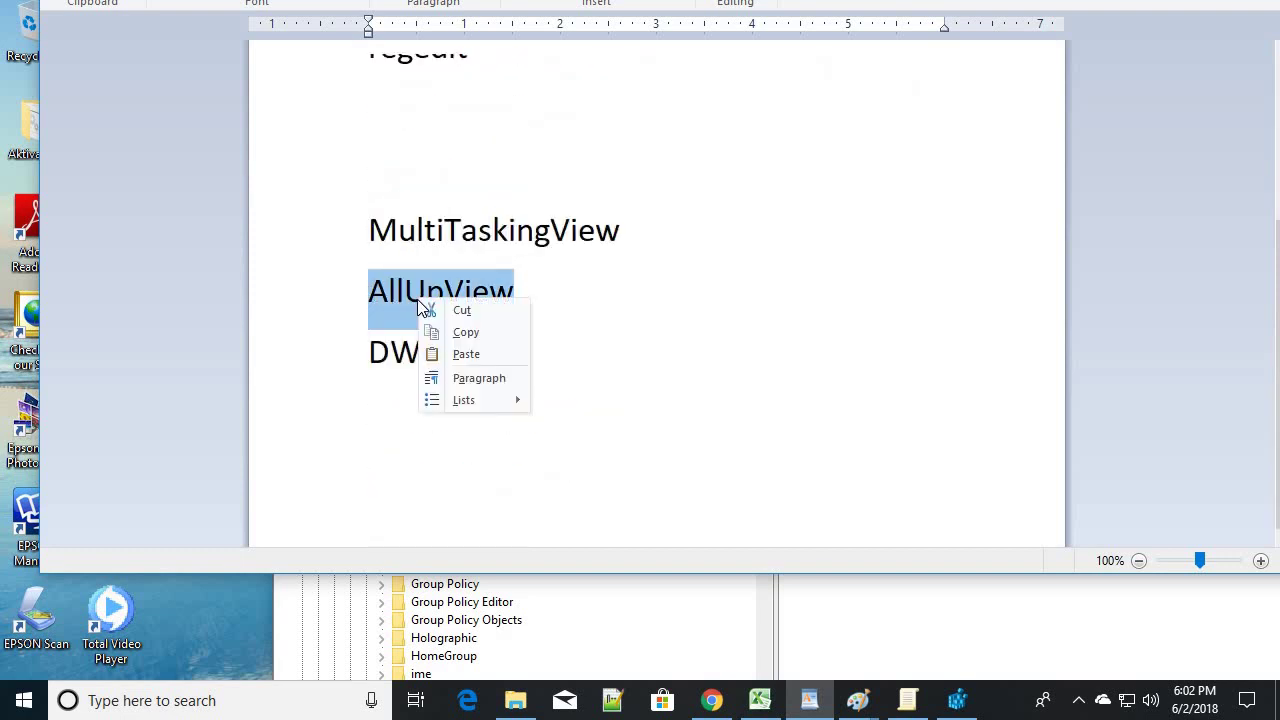
left_click(463, 332)
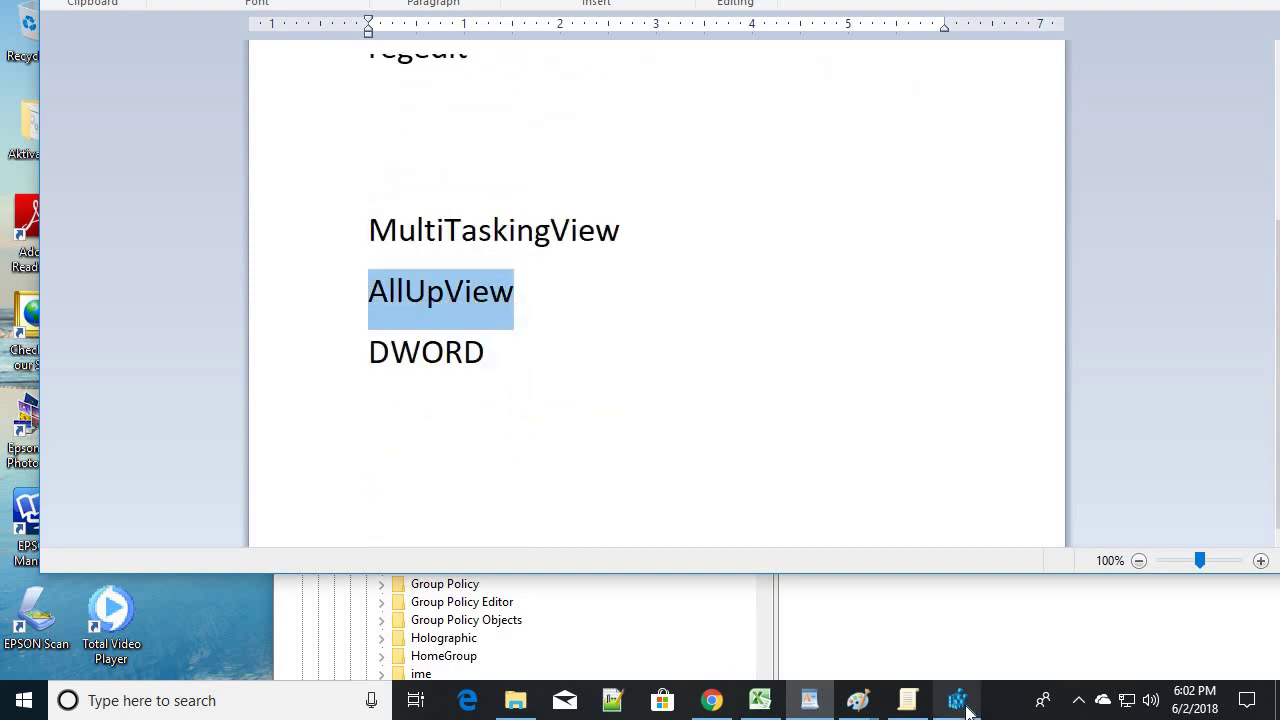
- Rename New Key #1 to AllUpView by pasting the copied name
left_click(959, 699)
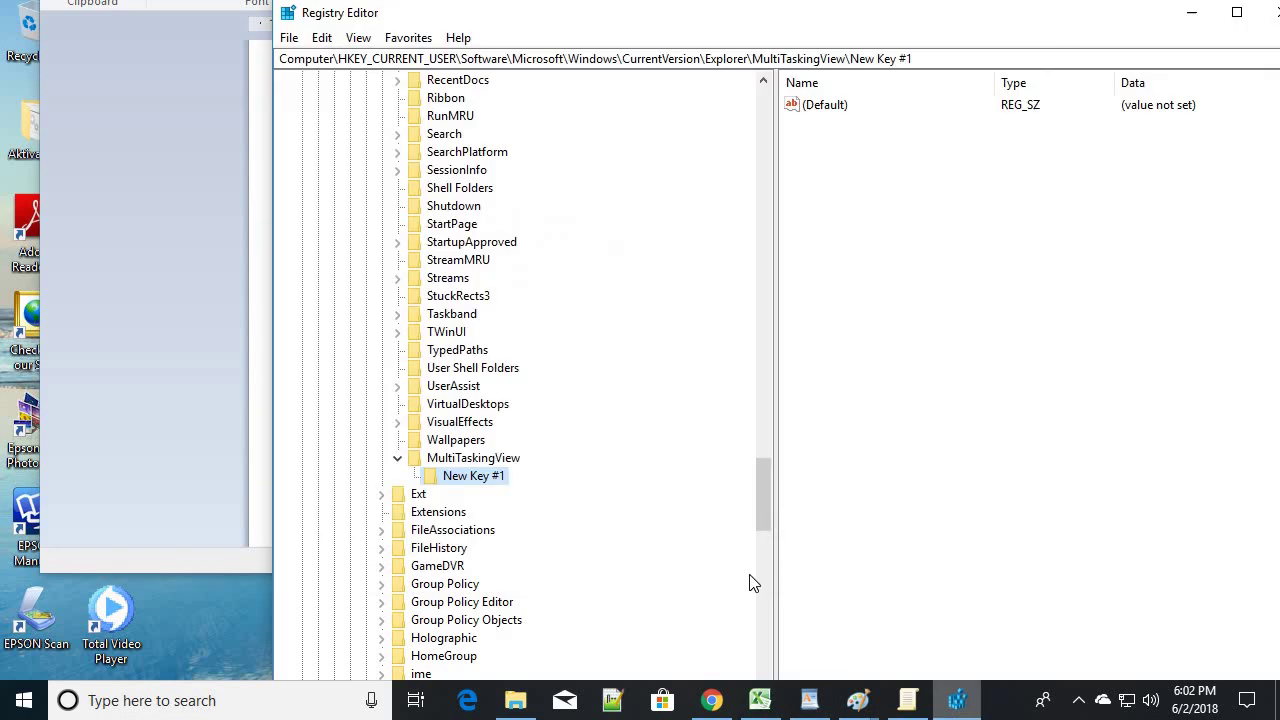
right_click(486, 474)
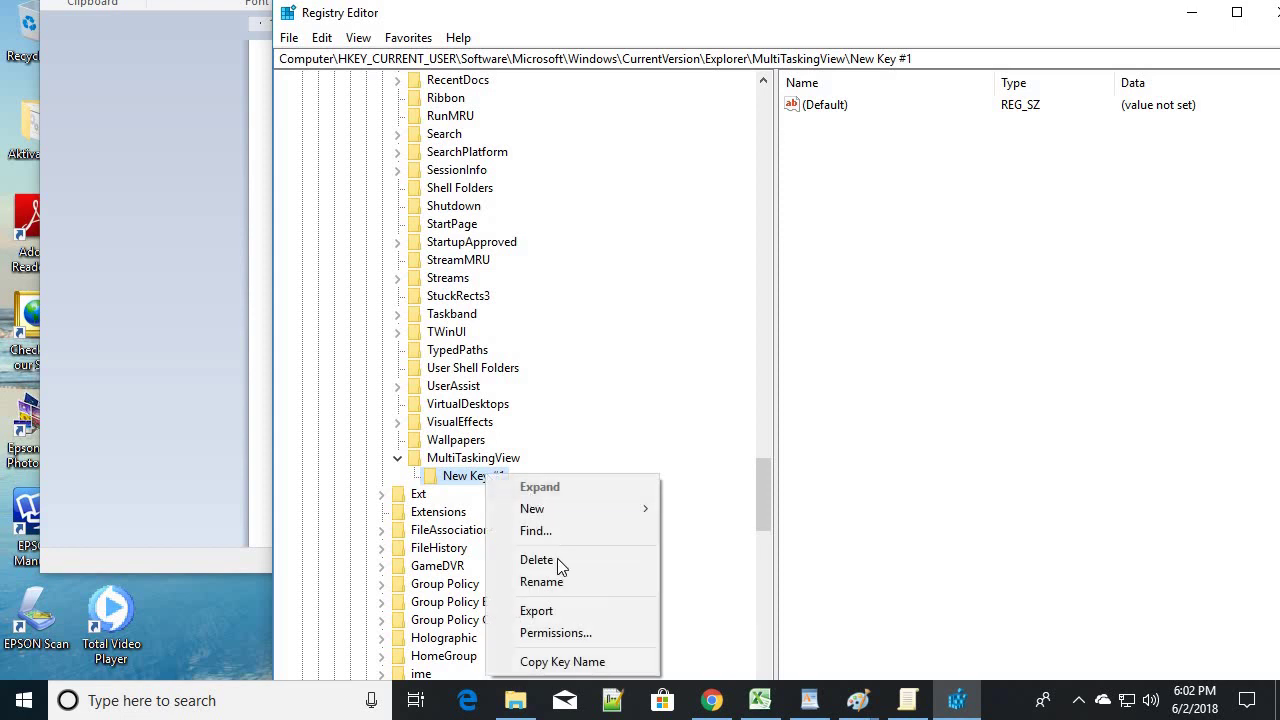
left_click(545, 582)
right_click(486, 482)
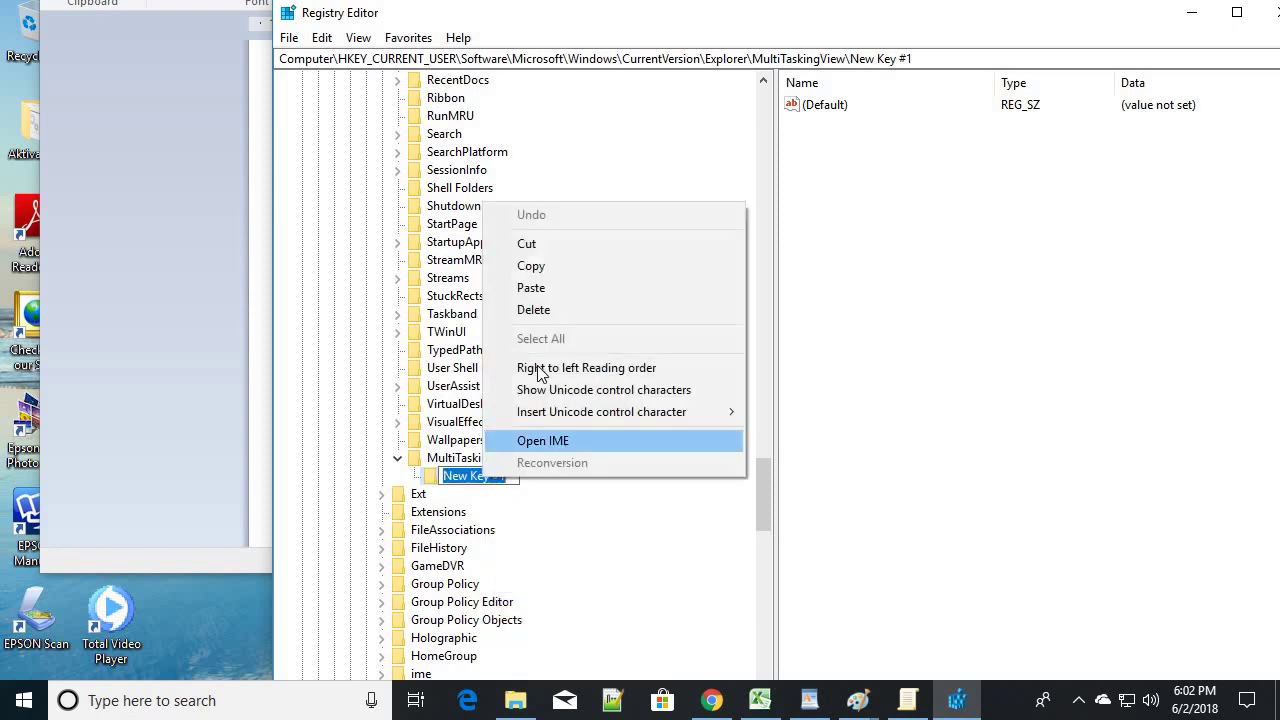
left_click(537, 289)
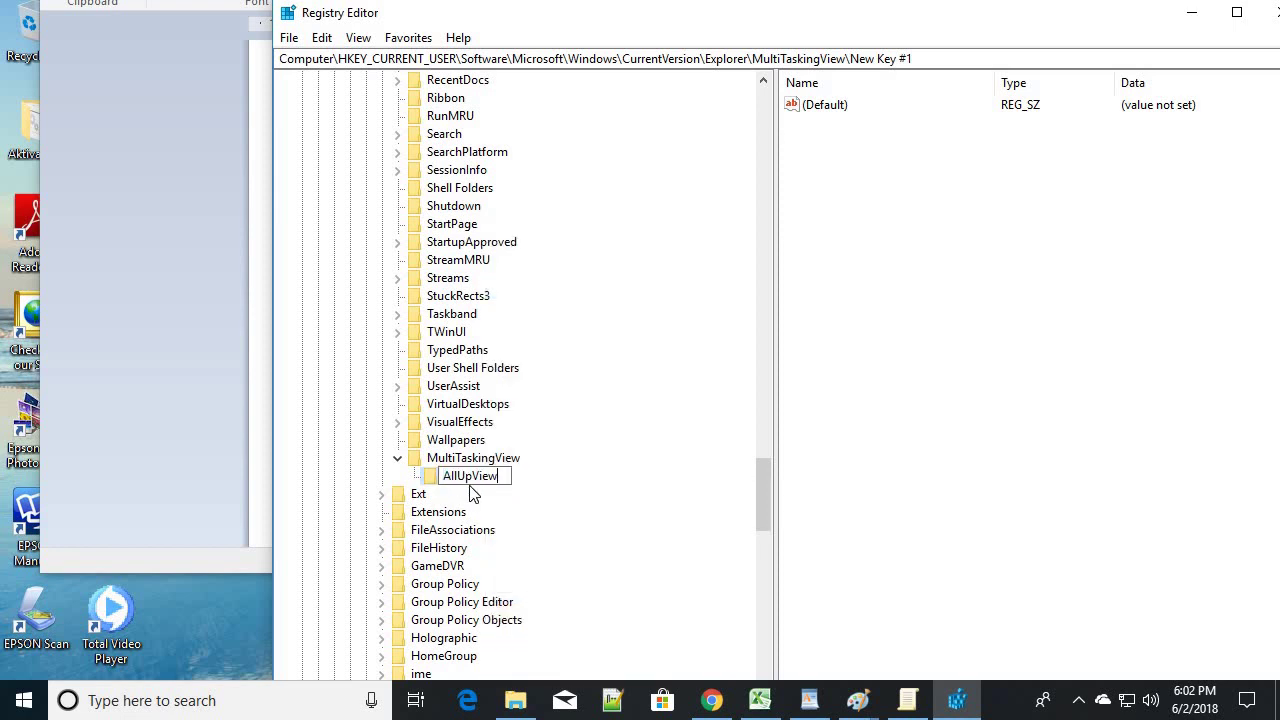
key("Return")
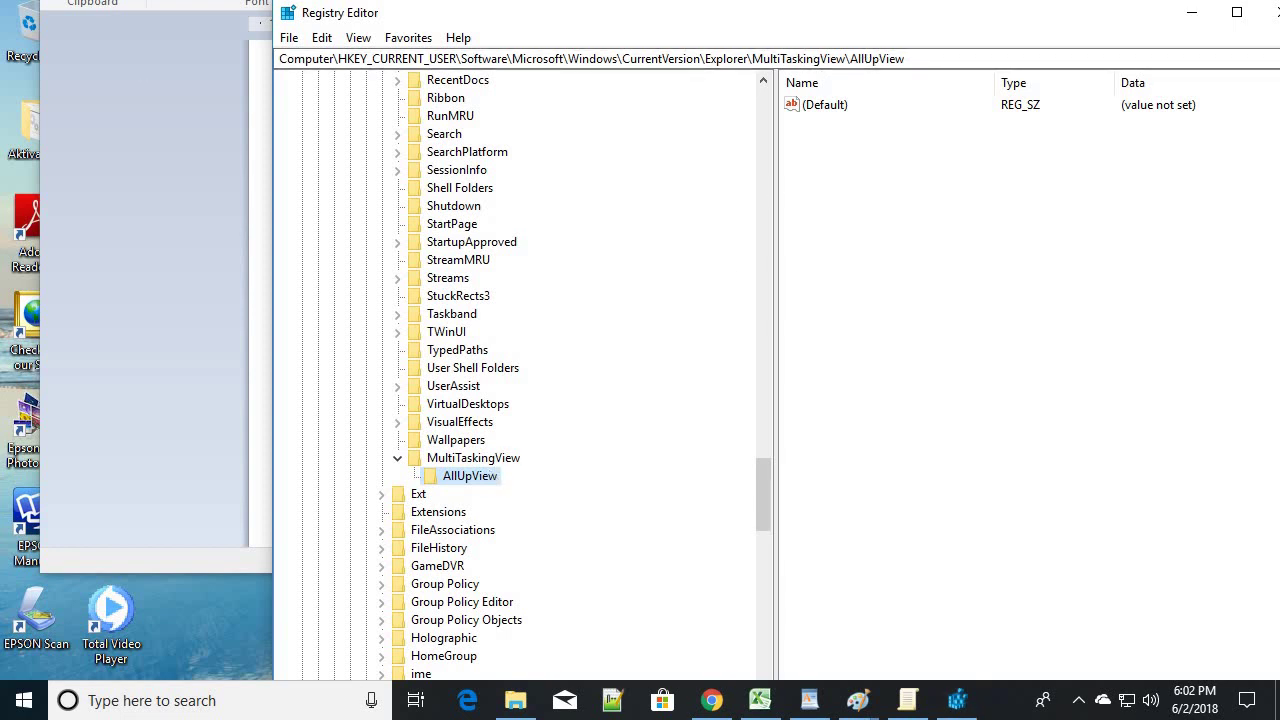
- Select AllUpView, shift the Registry Editor window left, and add a new subkey under it
left_click(473, 483)
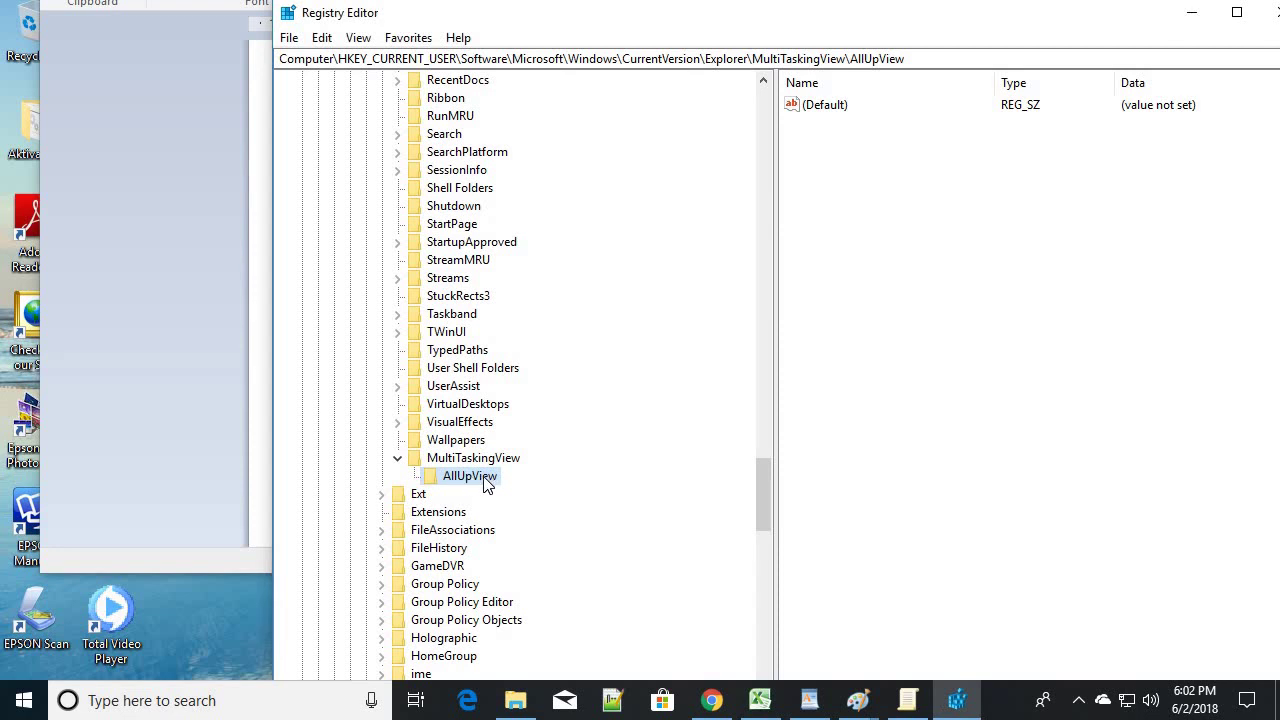
left_click(856, 267)
left_click_drag(853, 22, 699, 17)
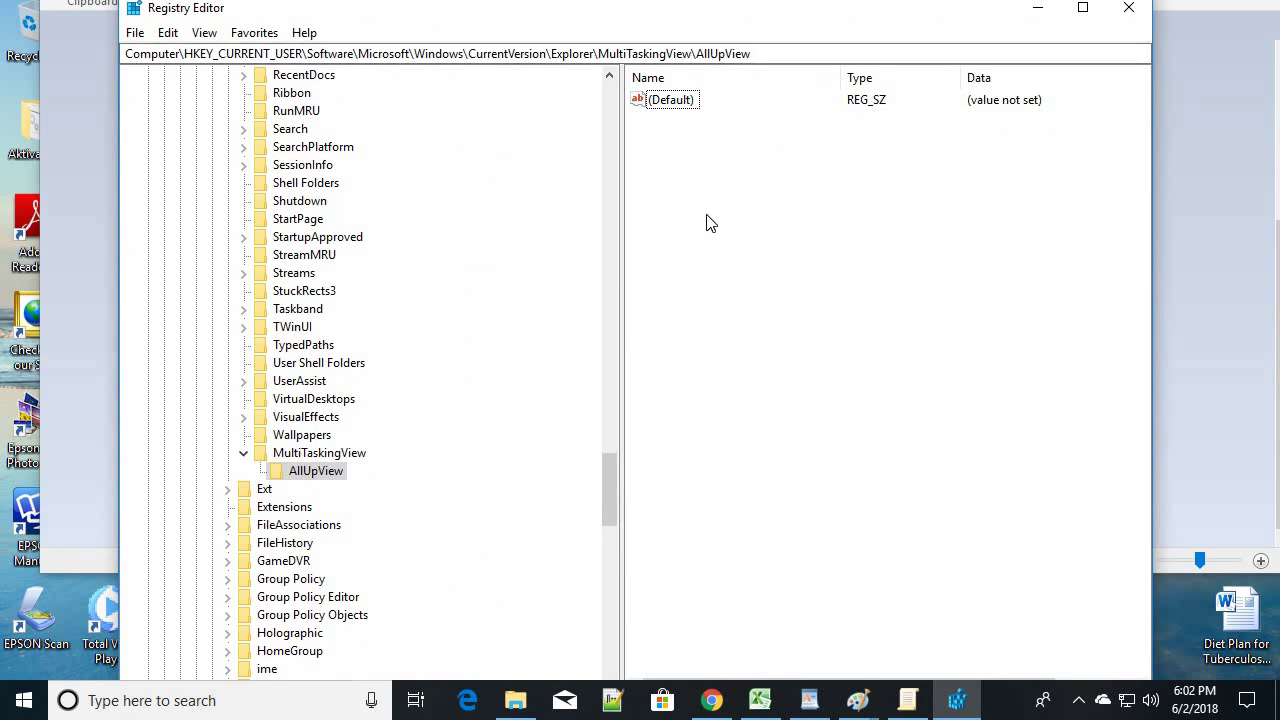
right_click(706, 222)
mouse_move(755, 227)
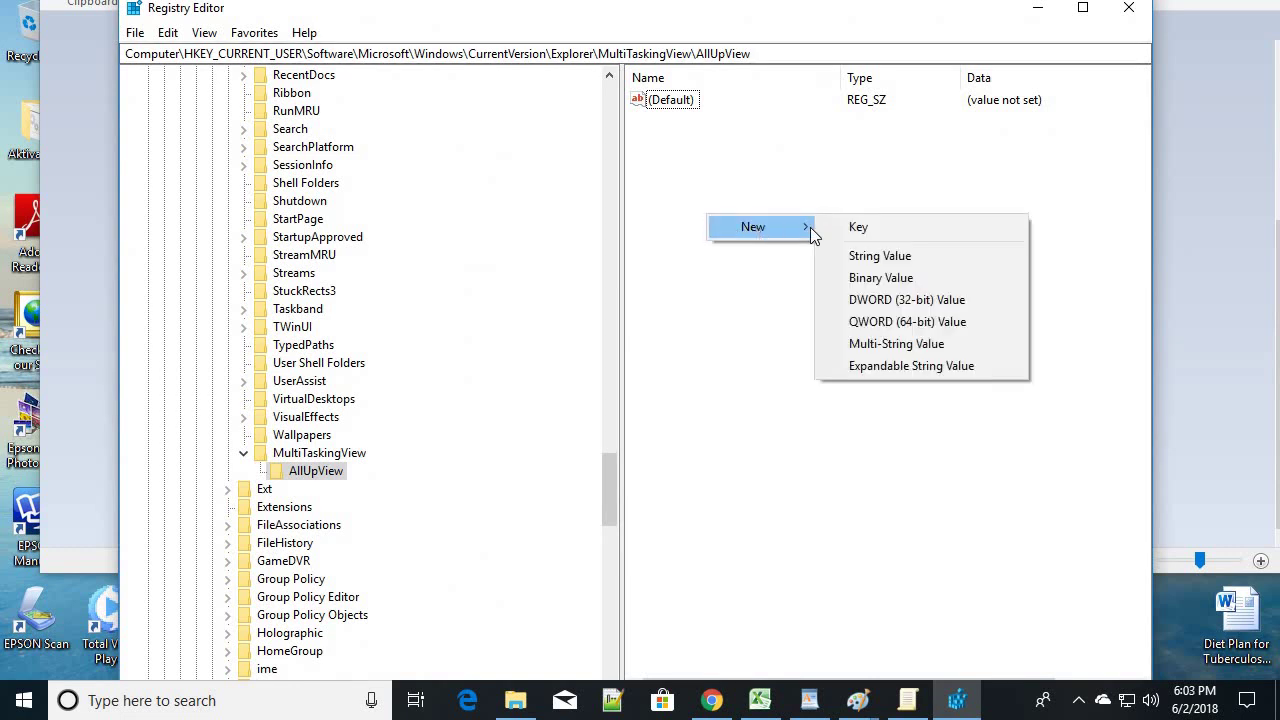
left_click(867, 228)
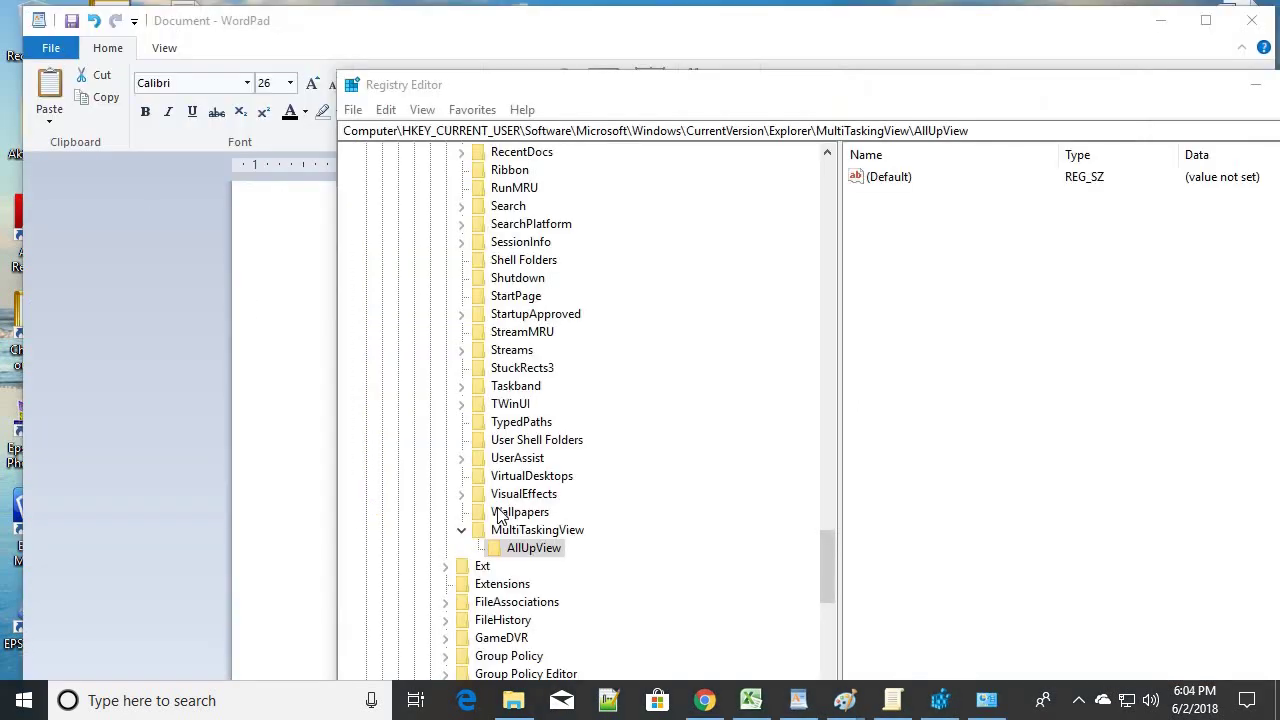
left_click(528, 556)
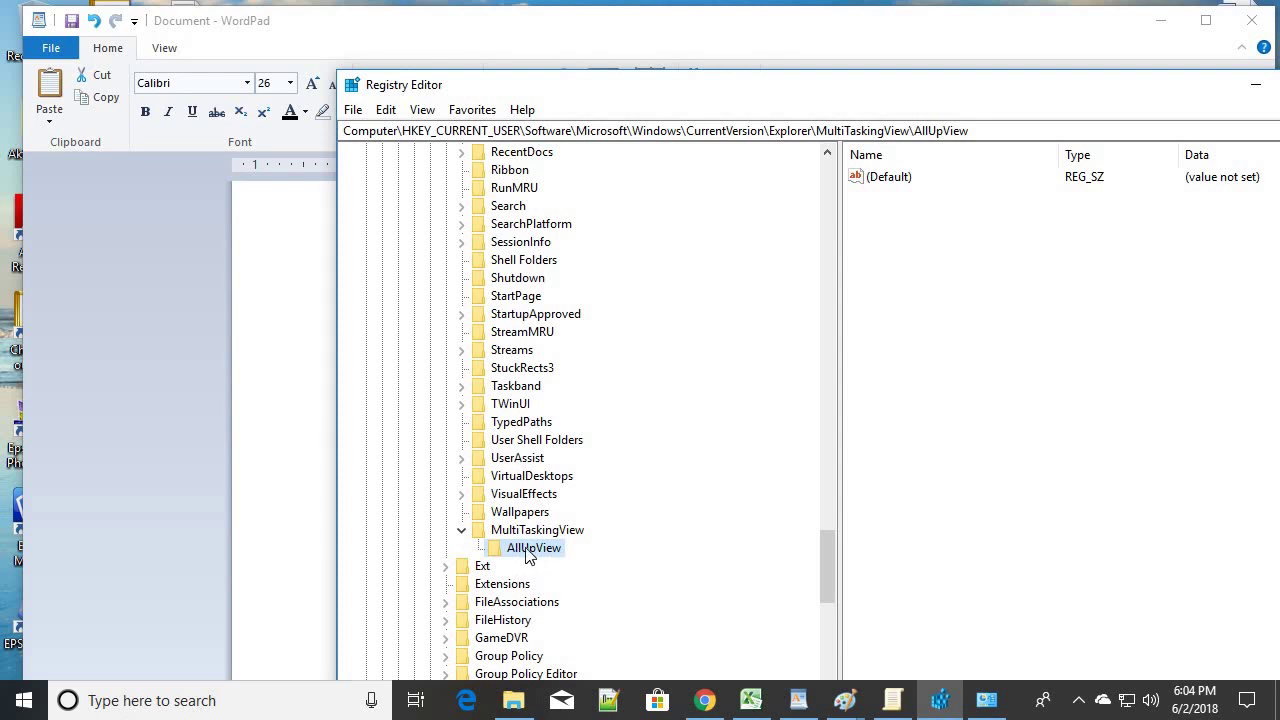
- Add a new DWORD (32-bit) value to AllUpView
right_click(899, 308)
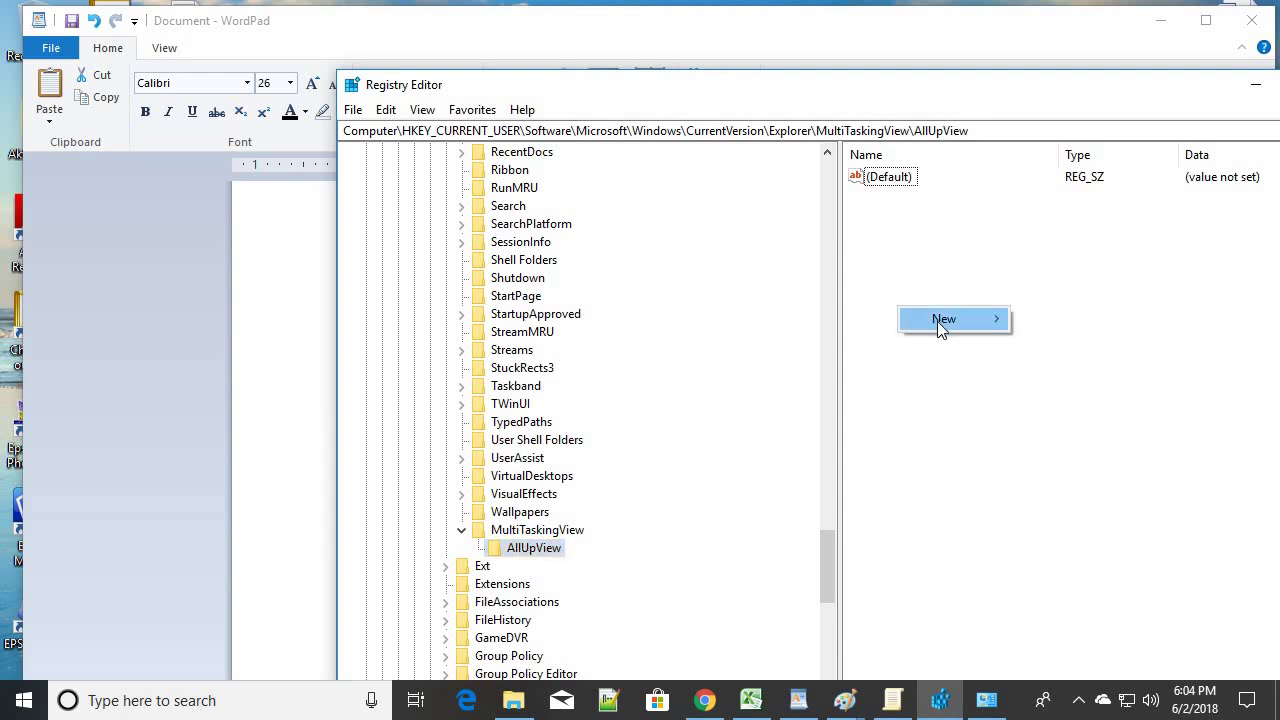
mouse_move(949, 321)
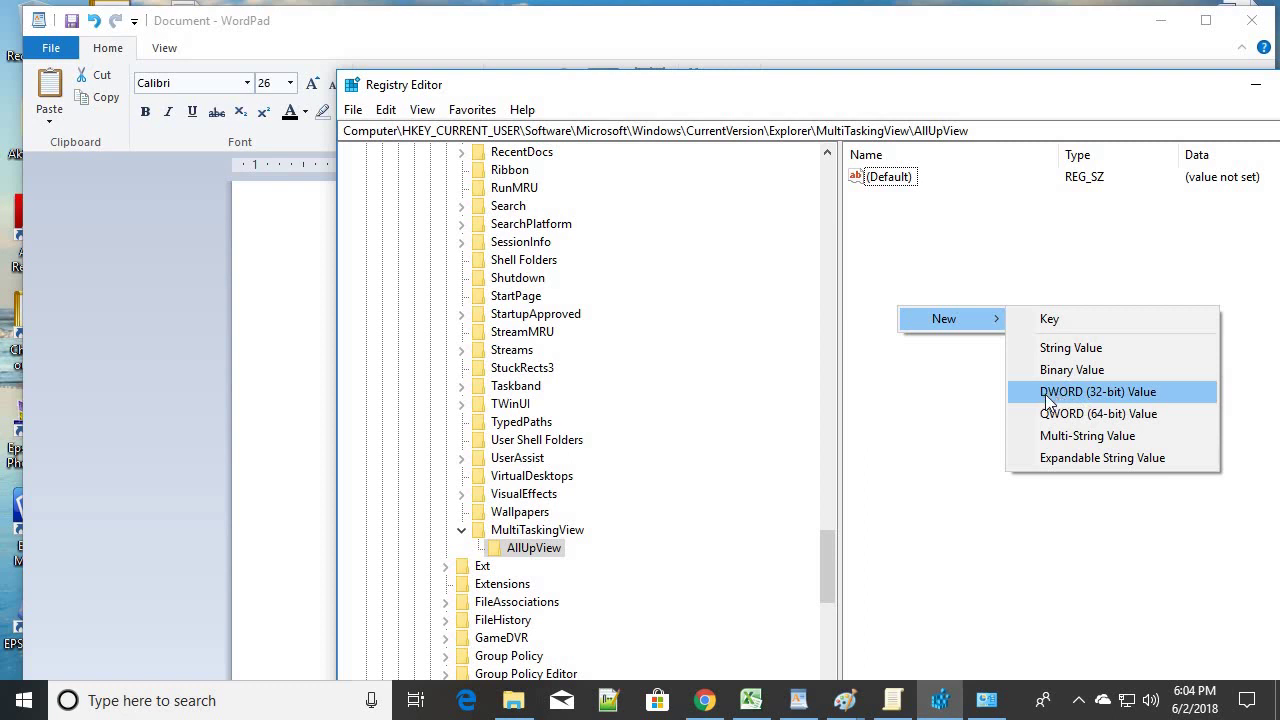
left_click(1105, 394)
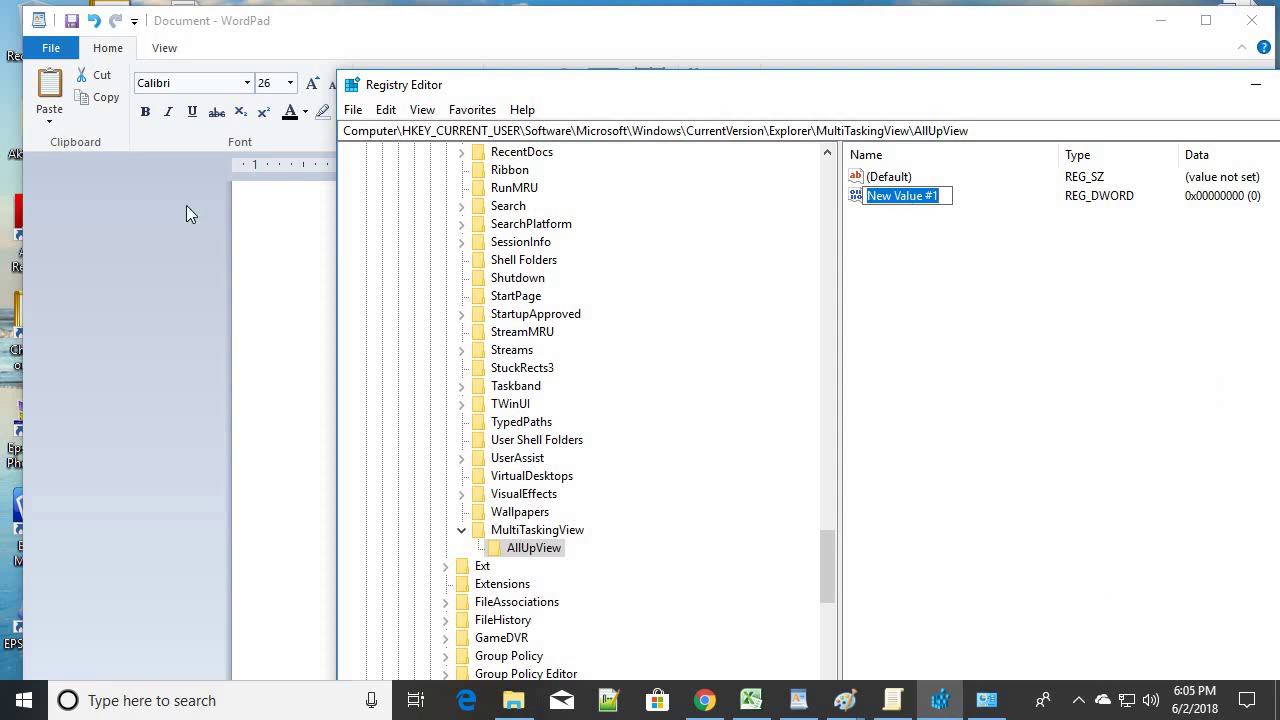
- Copy the word DWORD from the WordPad notes
key("alt+Tab")
left_click(418, 493)
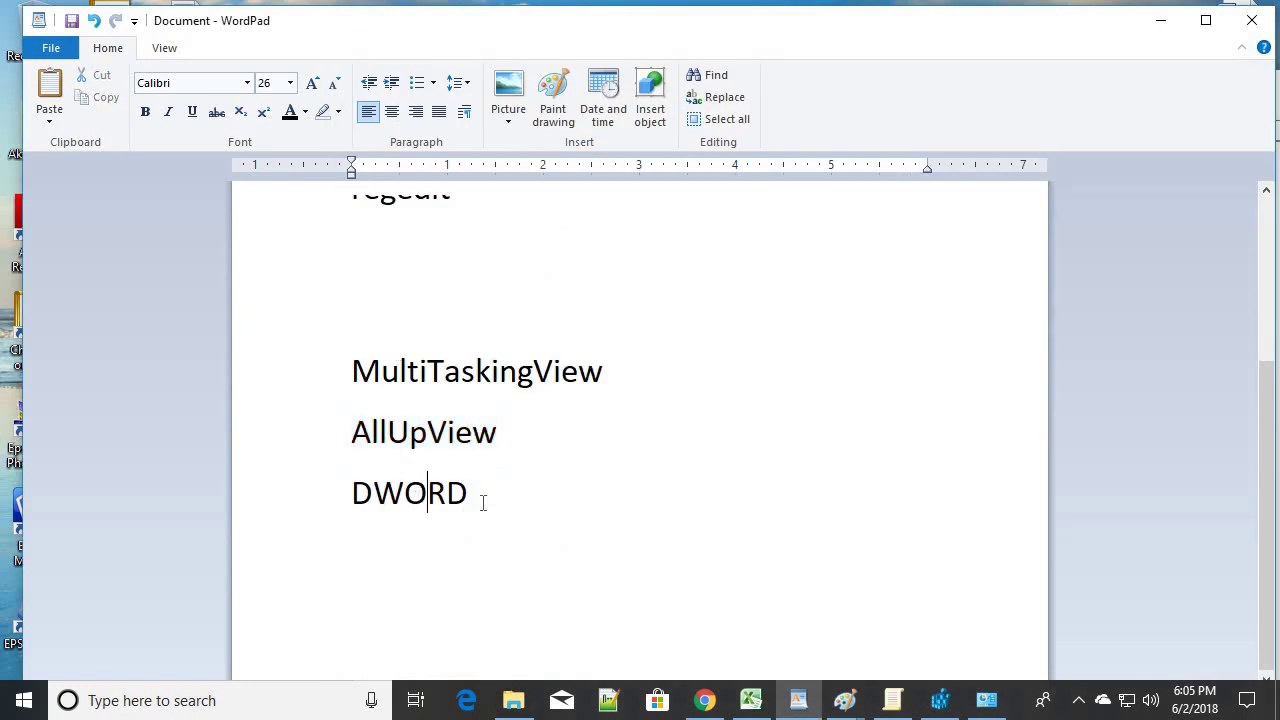
left_click_drag(483, 503, 349, 491)
right_click(396, 499)
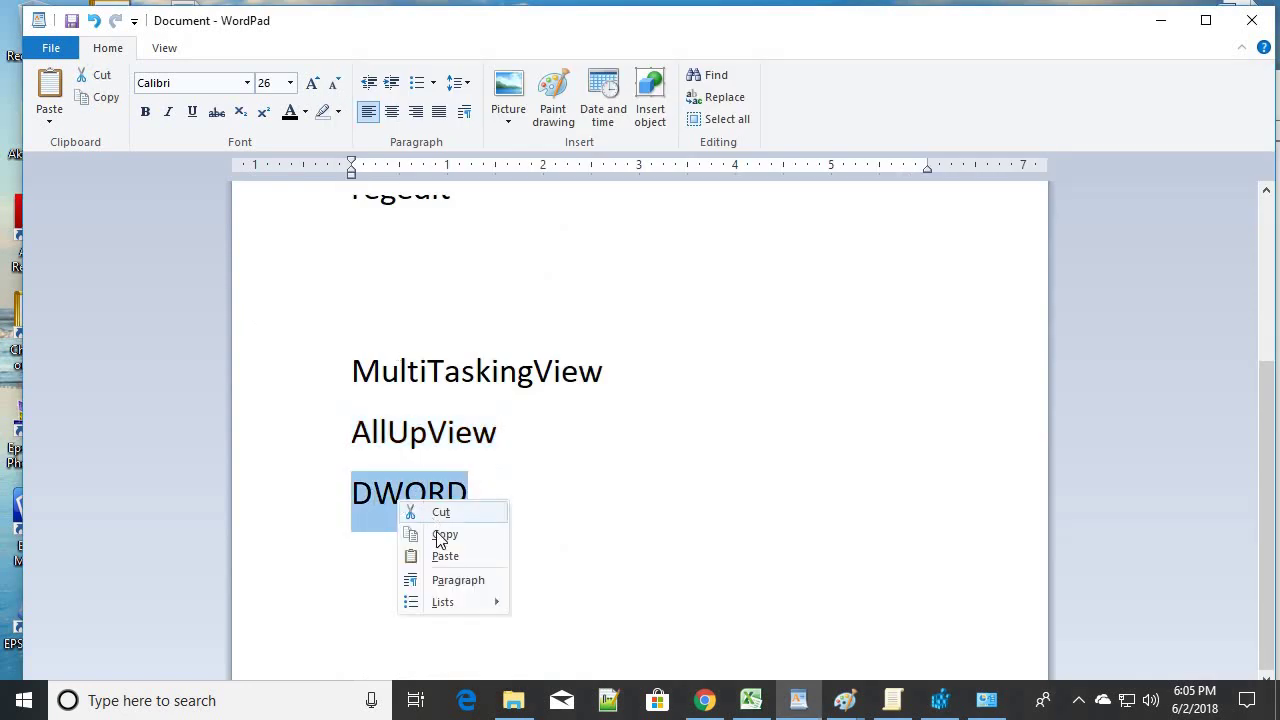
left_click(486, 536)
- Rename New Value #1 to DWORD by pasting the copied name
left_click(955, 708)
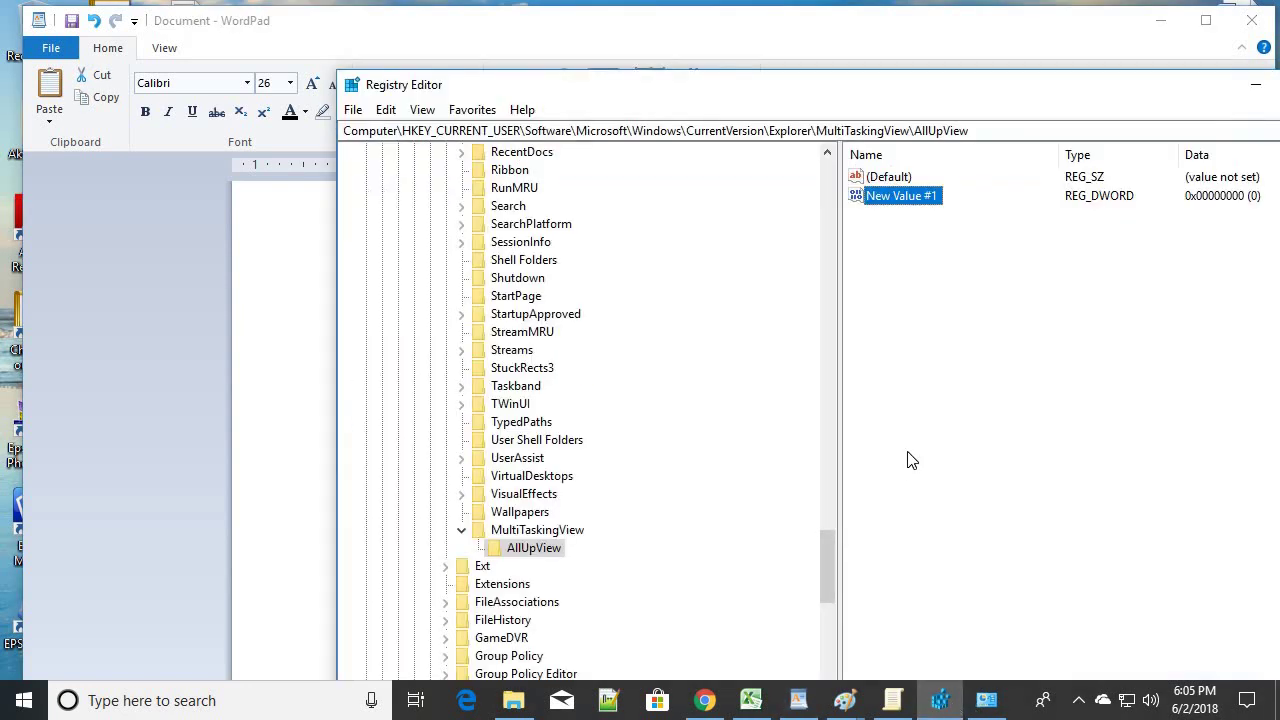
right_click(899, 199)
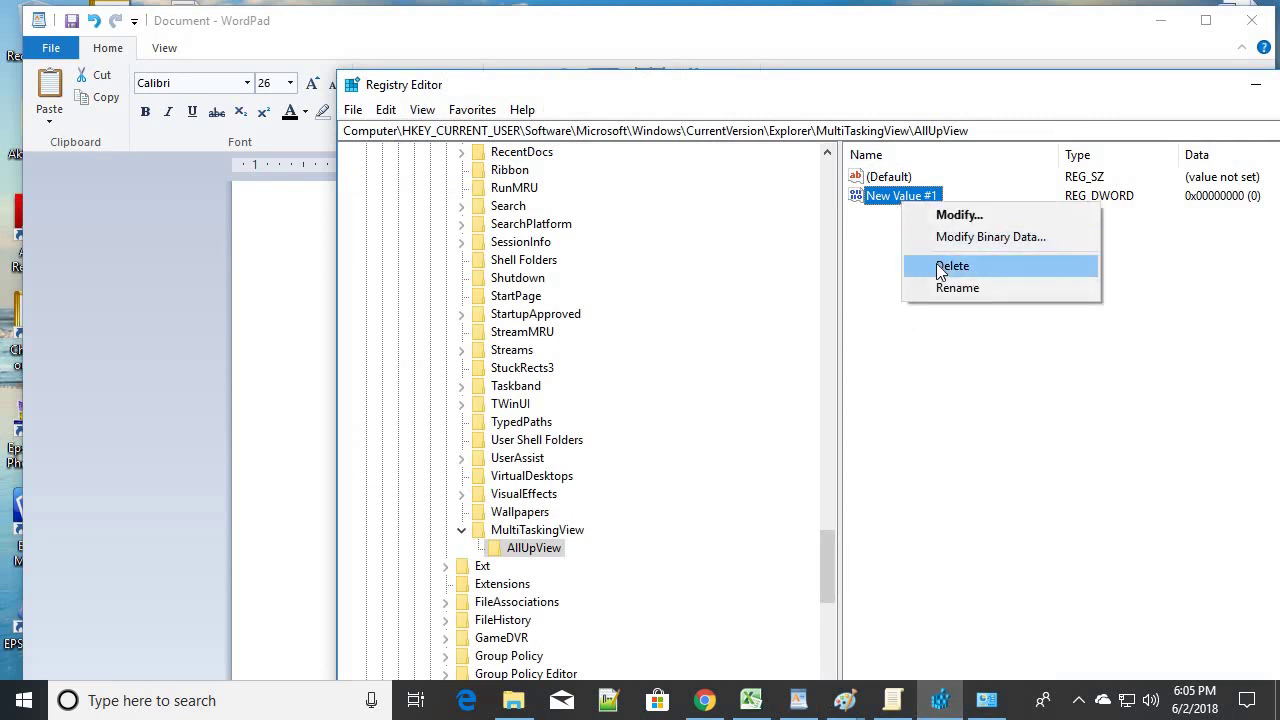
left_click(944, 284)
right_click(903, 200)
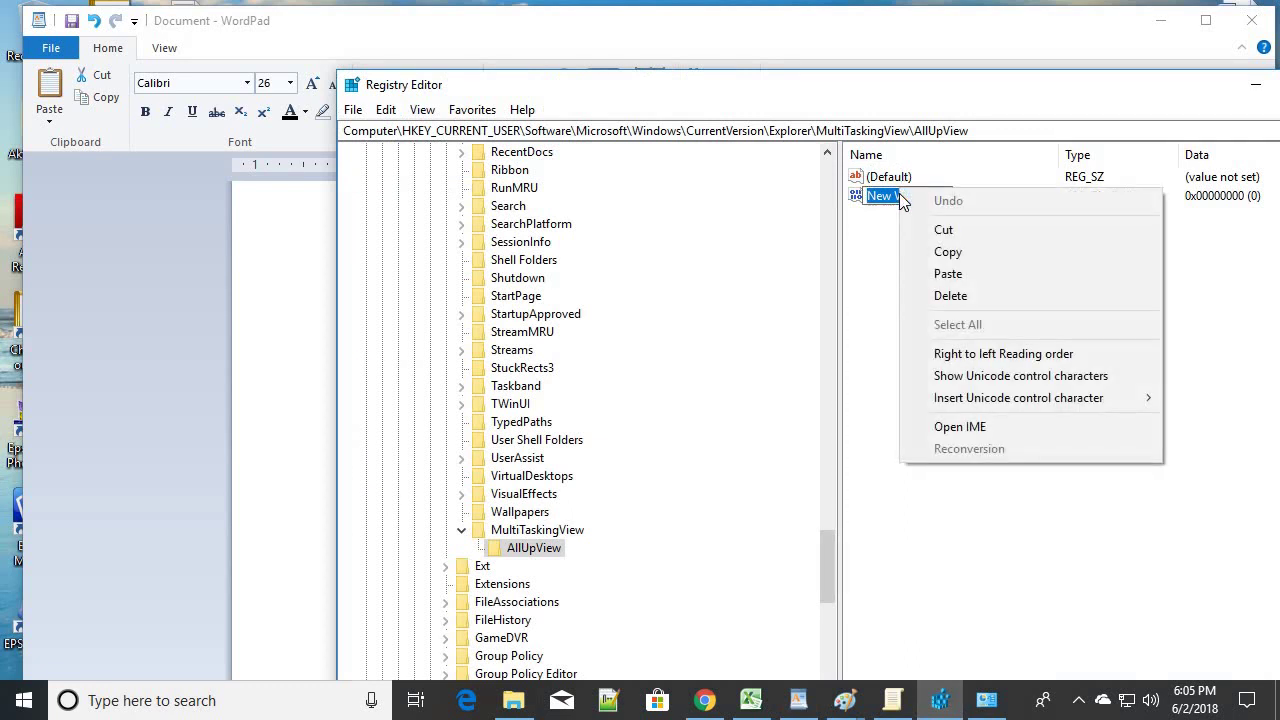
left_click(948, 273)
key("Return")
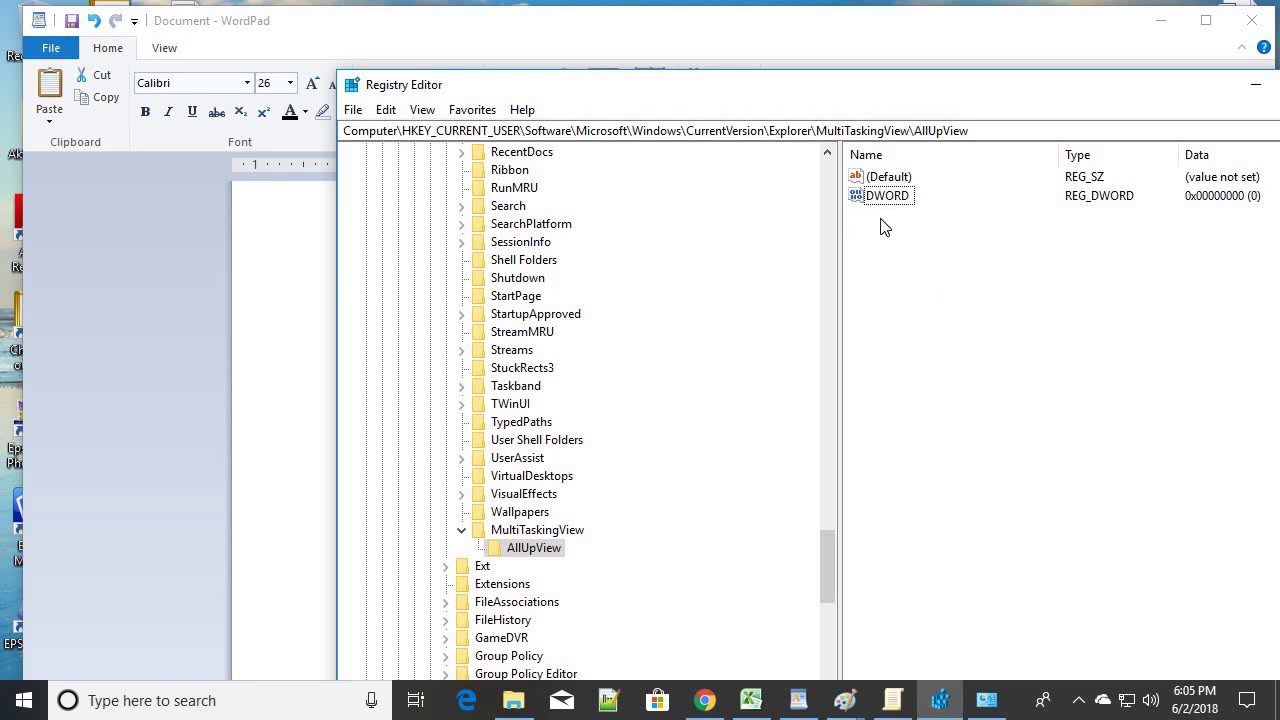
- Confirm the DWORD value's data stays at 0
right_click(885, 198)
left_click(921, 210)
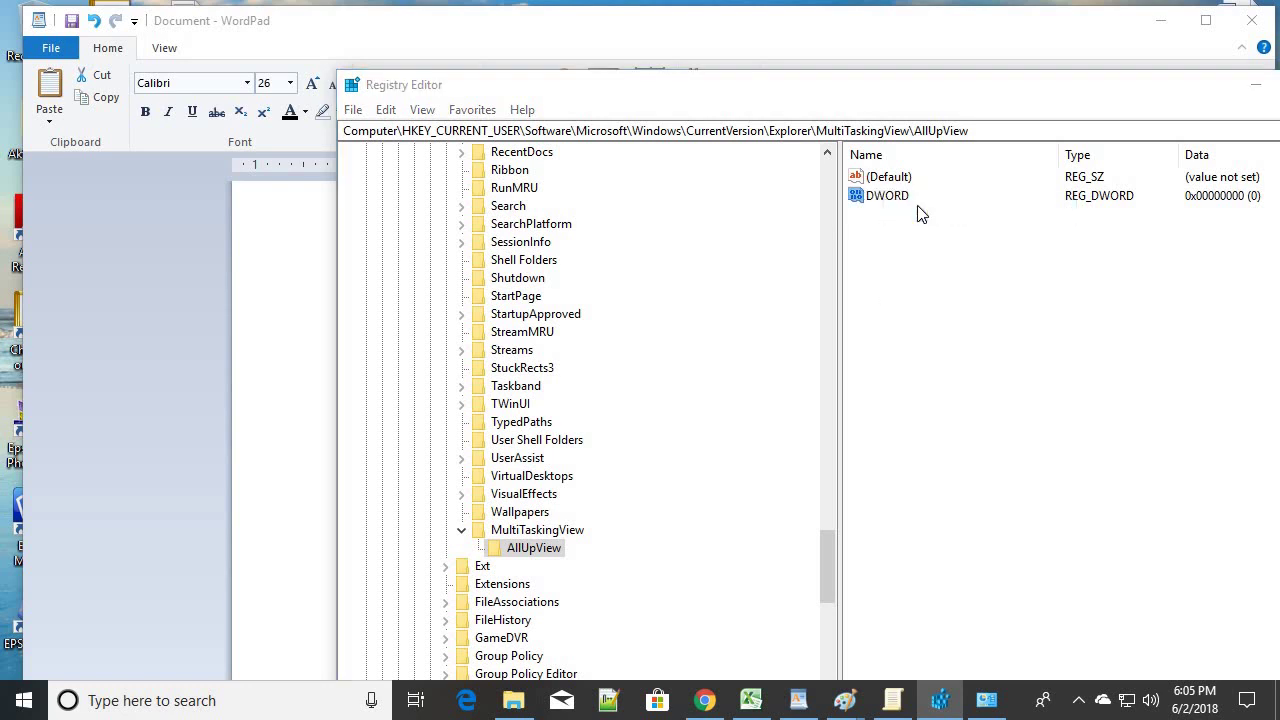
left_click(434, 275)
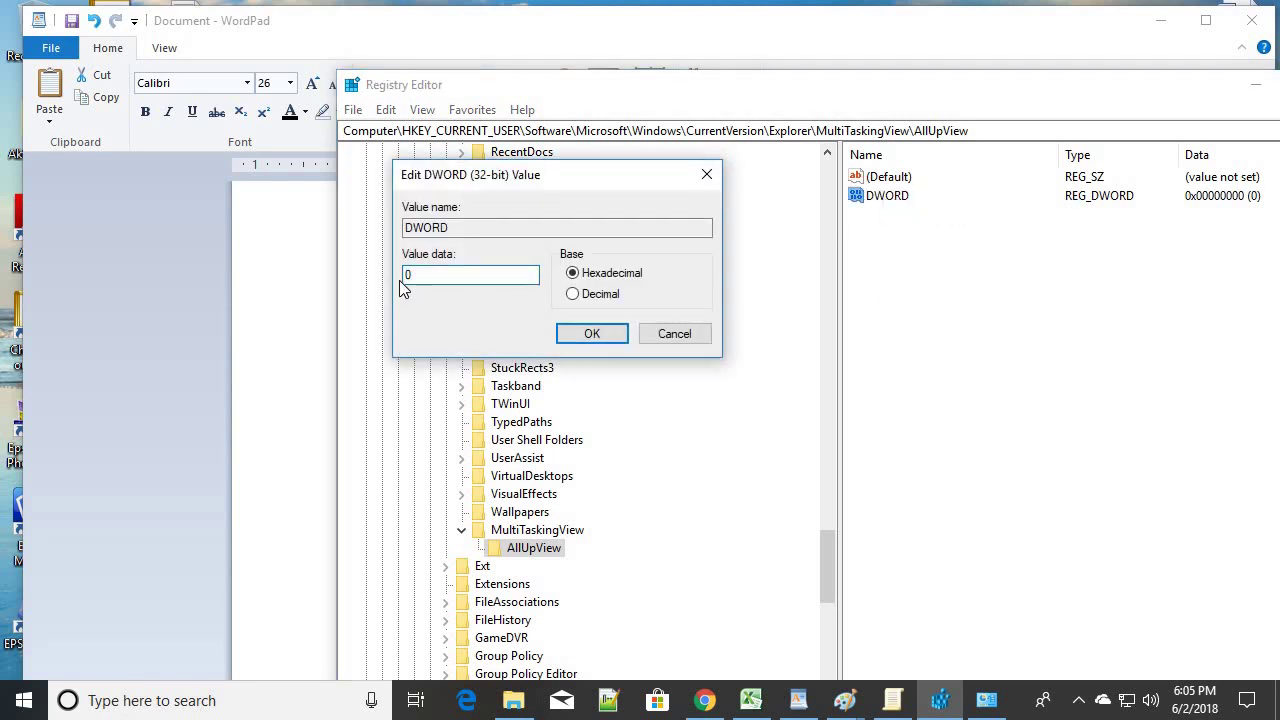
left_click(592, 334)
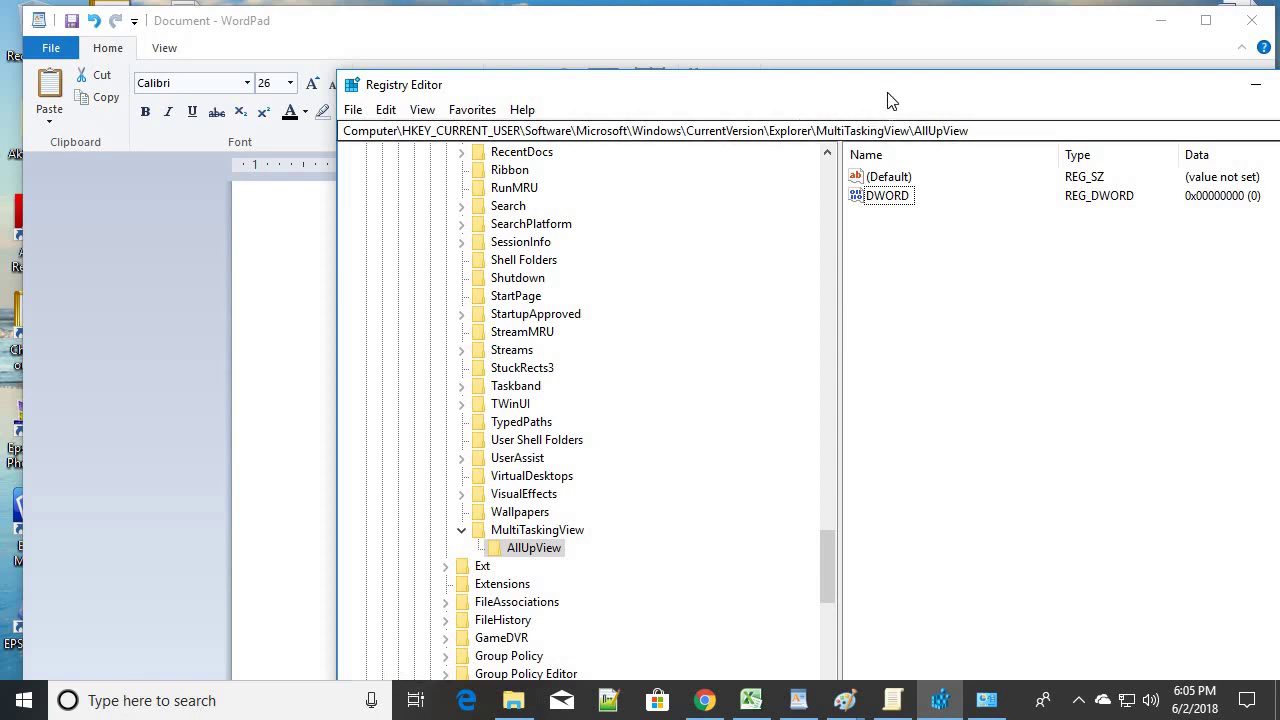
left_click_drag(880, 96, 786, 80)
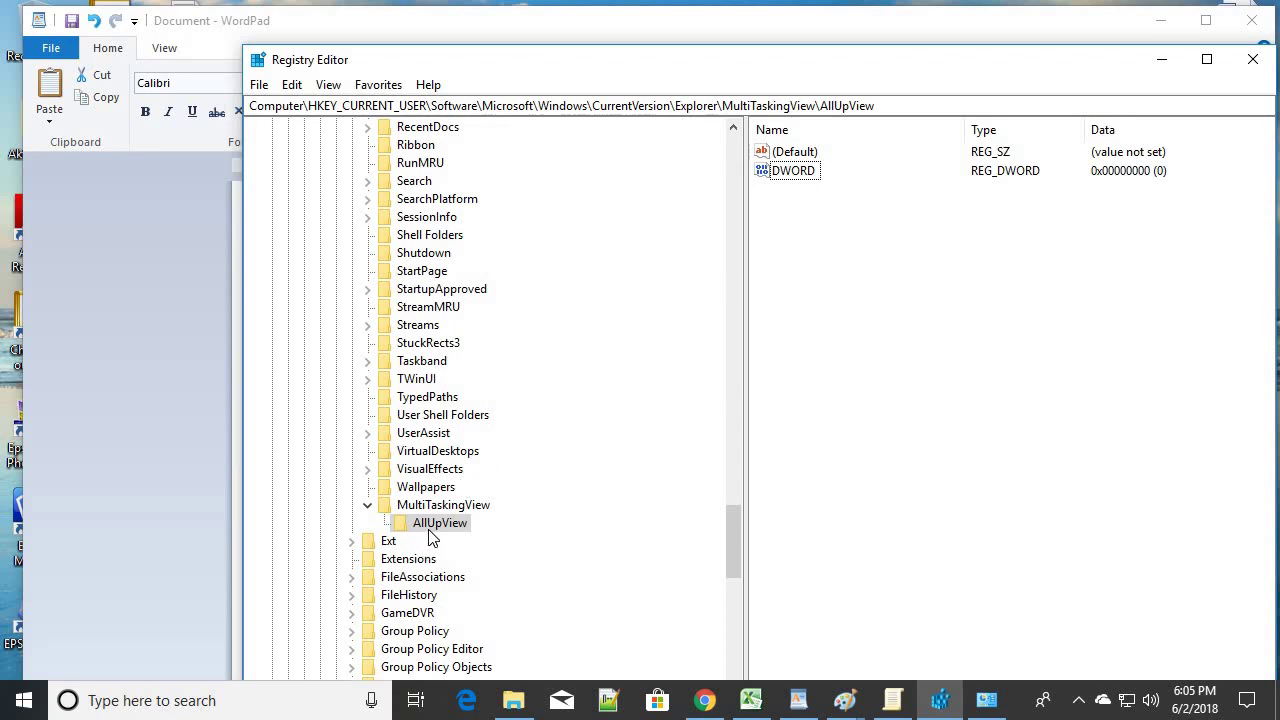
right_click(800, 172)
left_click(845, 182)
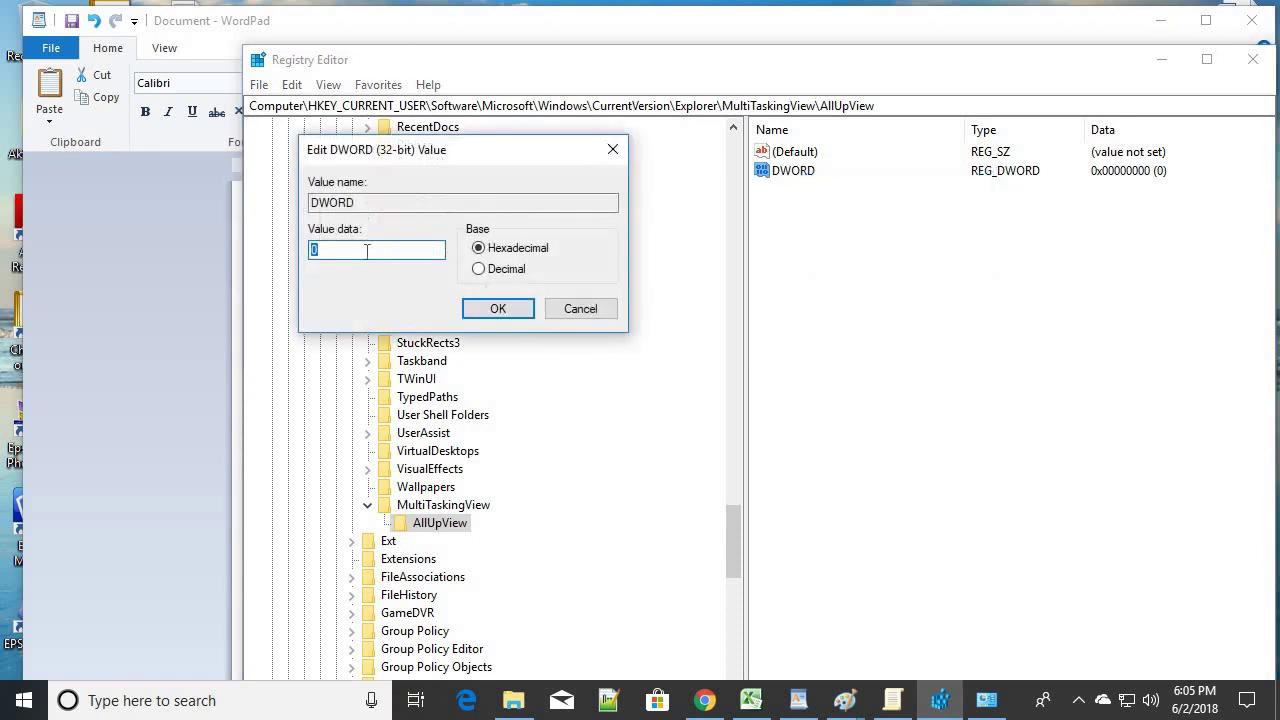
left_click(612, 149)
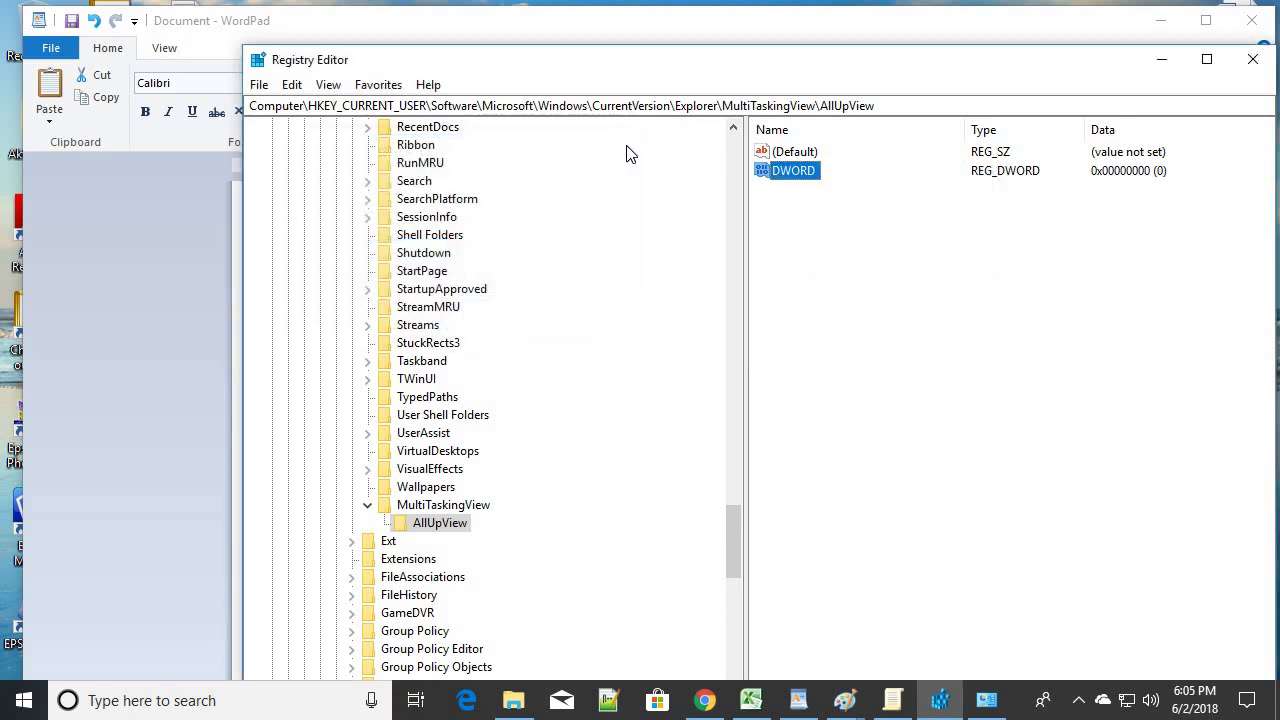